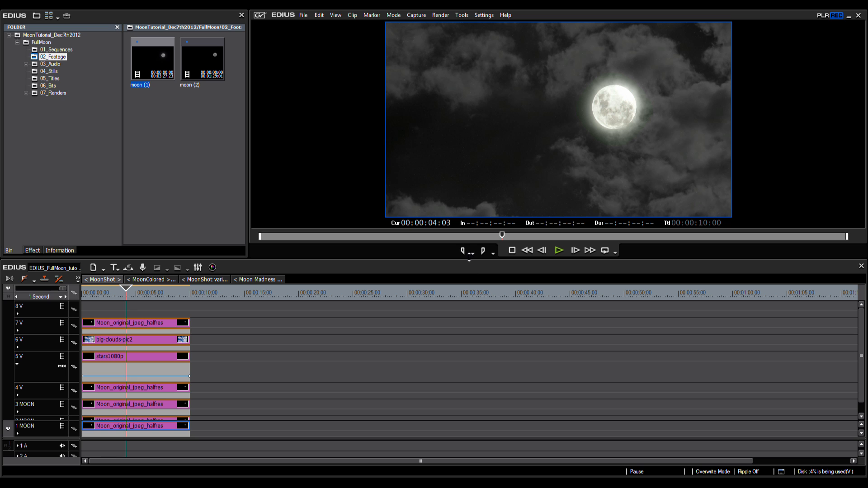
Enlarge the preview area and preview the MoonShot sequence, moving the timeline cursor to 00:00:04:21
{"action": "left_click_drag", "start_coordinate": [472, 297], "coordinate": [472, 298]}
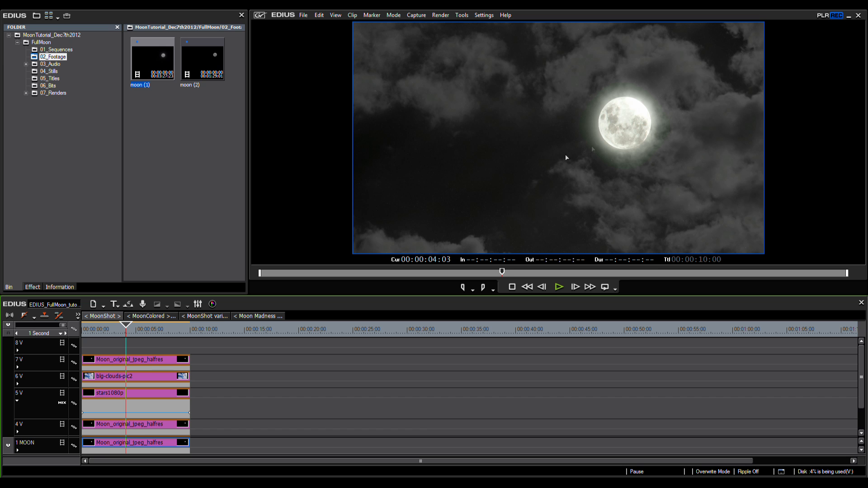
{"action": "mouse_move", "coordinate": [134, 329]}
{"action": "left_mouse_down"}
{"action": "mouse_move", "coordinate": [167, 329]}
{"action": "mouse_move", "coordinate": [126, 330]}
{"action": "left_mouse_up"}
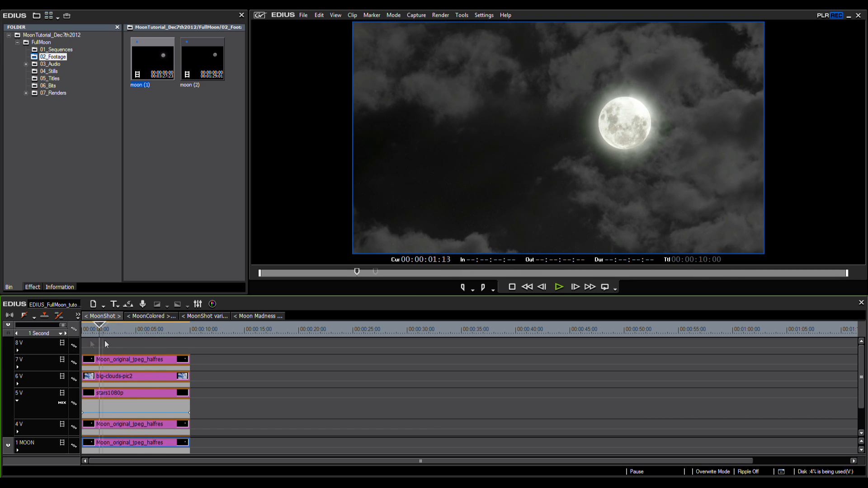
{"action": "left_click", "coordinate": [142, 347]}
{"action": "left_click", "coordinate": [134, 346]}
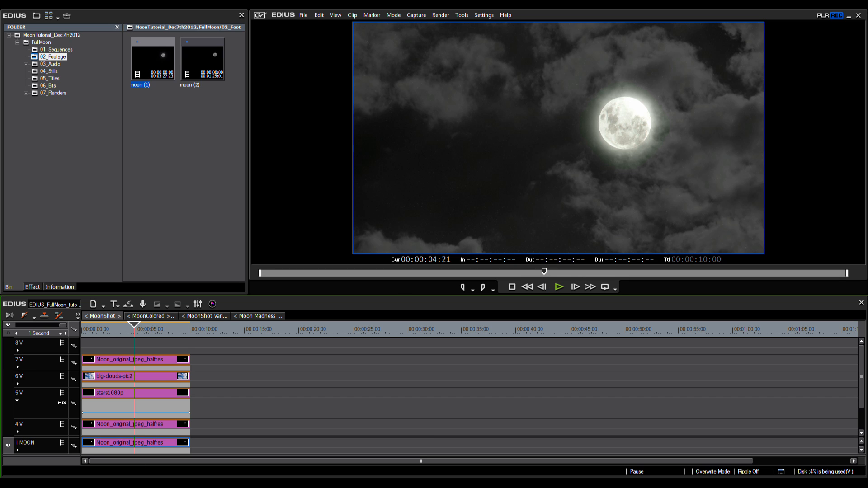
Switch to Firefox, view the Only The Young Die Good film site and its Screenings page, and return to EDIUS
{"action": "key", "text": "alt+Tab"}
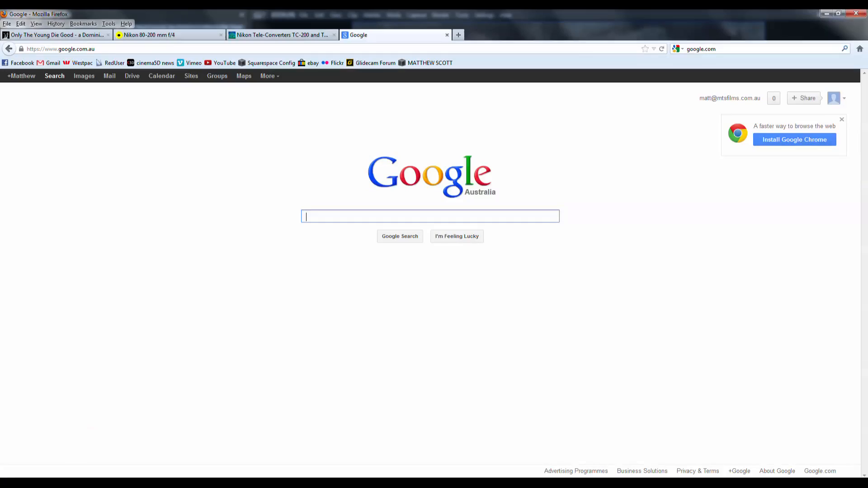
{"action": "left_click", "coordinate": [77, 36]}
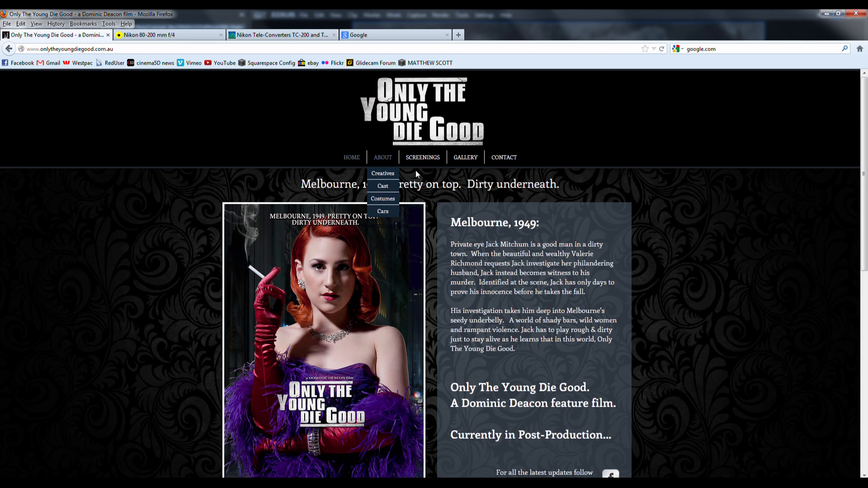
{"action": "mouse_move", "coordinate": [387, 162]}
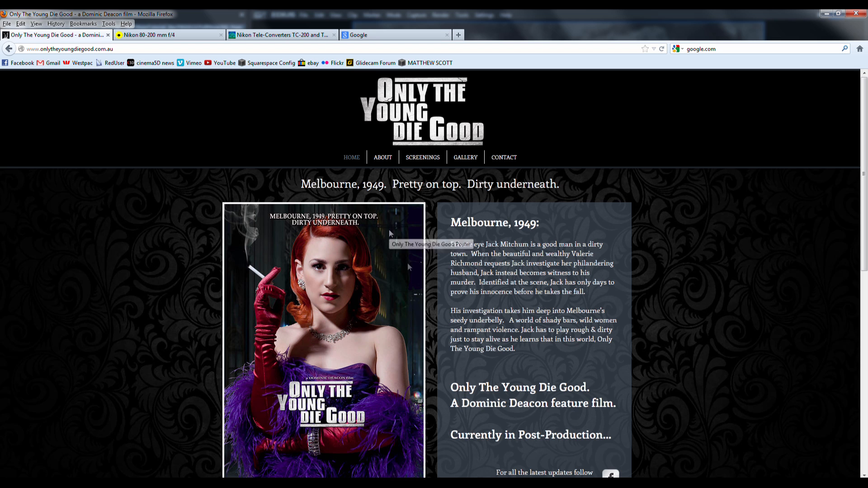
{"action": "left_click", "coordinate": [419, 161]}
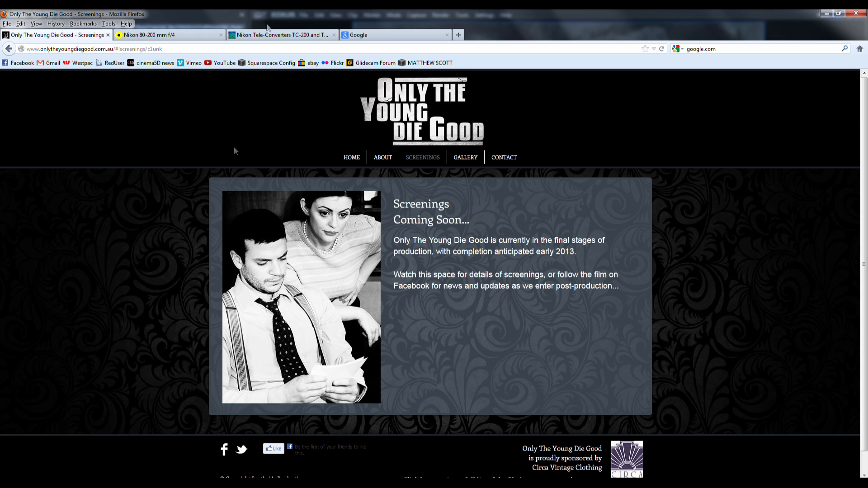
{"action": "left_click", "coordinate": [97, 485]}
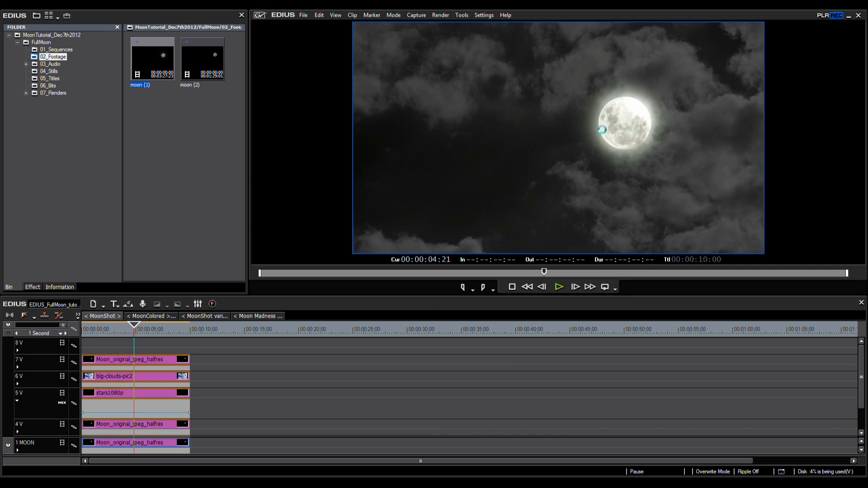
Play the moon (1) clip from the 02_Footage bin, check it in full screen, and pause it
{"action": "double_click", "coordinate": [156, 59]}
{"action": "key", "text": "ctrl+F11"}
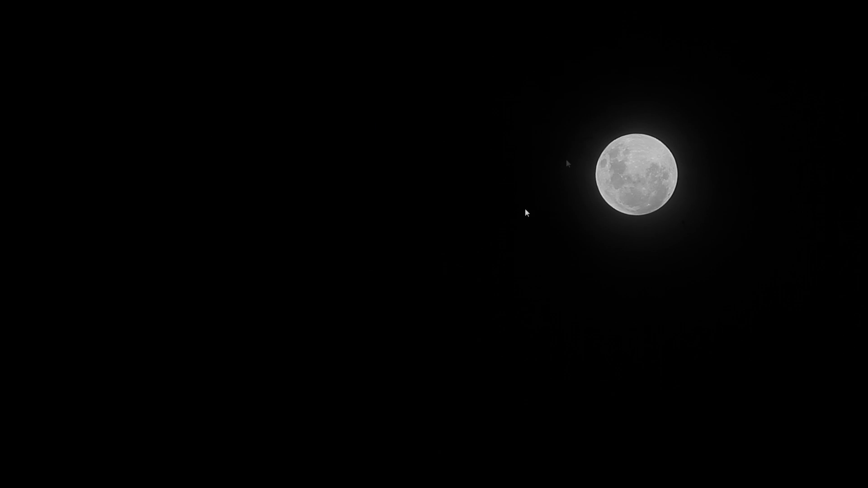
{"action": "key", "text": "Escape"}
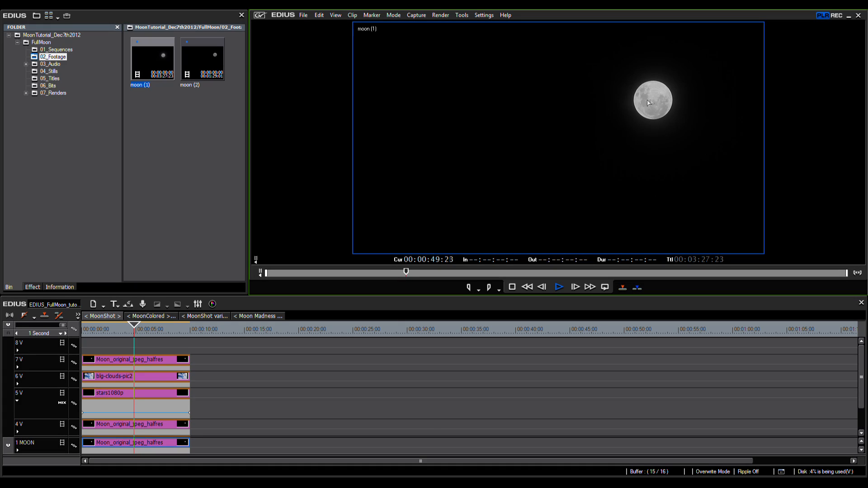
{"action": "key", "text": "space"}
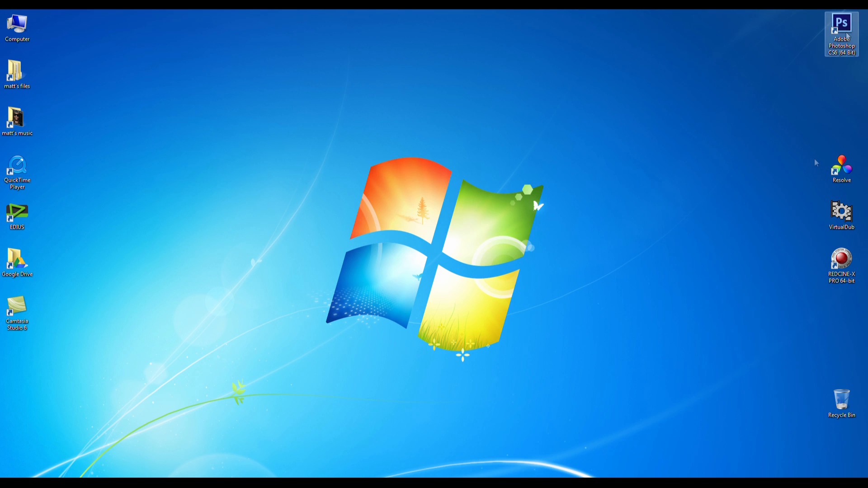
Launch Photoshop CS6 from the desktop and open the moonraw (1) CR2 photo from the 04_Stills folder in Camera Raw
{"action": "double_click", "coordinate": [842, 28]}
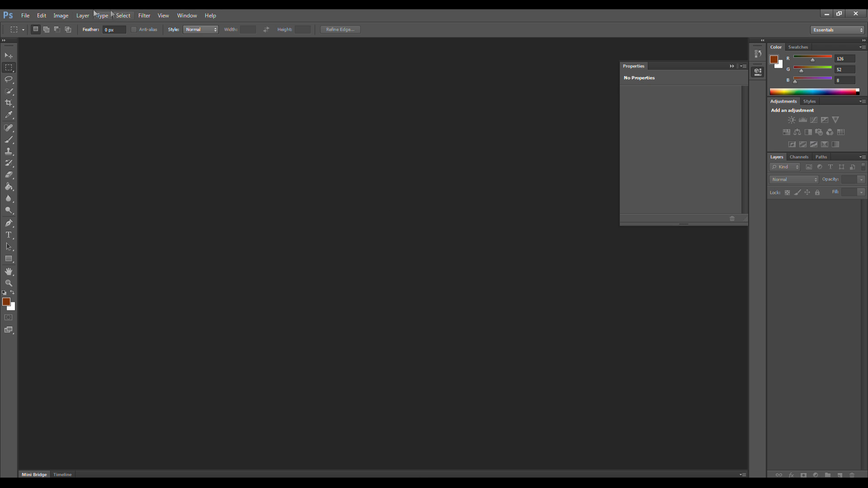
{"action": "left_click", "coordinate": [25, 15]}
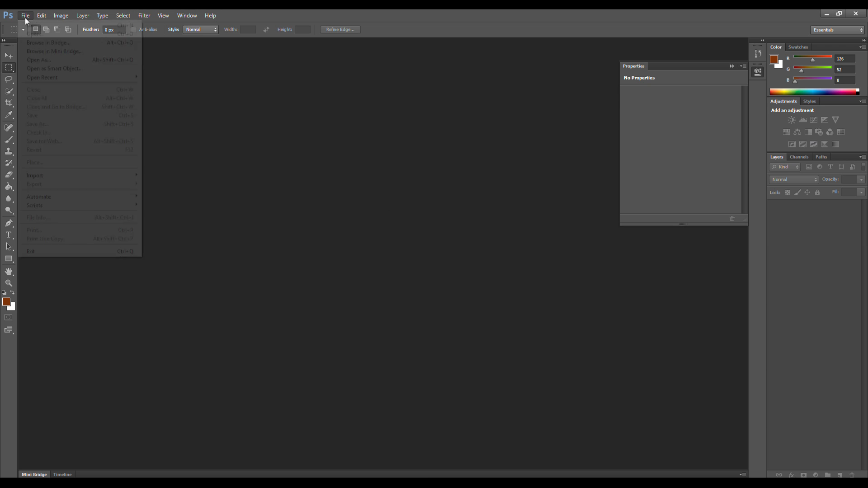
{"action": "left_click", "coordinate": [27, 28]}
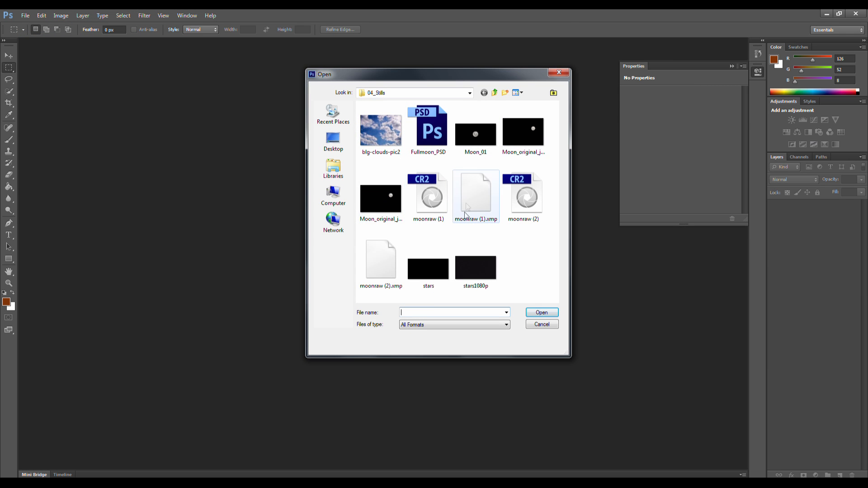
{"action": "left_click", "coordinate": [434, 207]}
{"action": "double_click", "coordinate": [445, 194]}
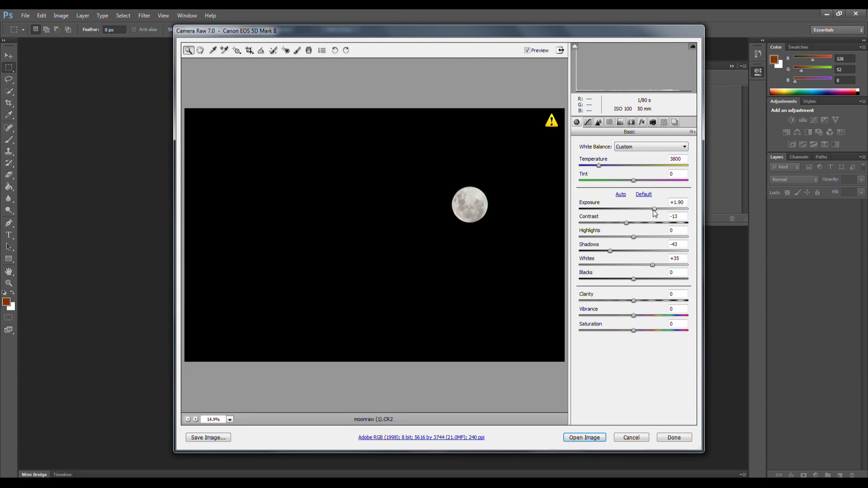
Set the raw moon photo's exposure to +1.25, open it in Photoshop, and compare it with the moon (1) clip in EDIUS
{"action": "mouse_move", "coordinate": [654, 210]}
{"action": "left_mouse_down"}
{"action": "mouse_move", "coordinate": [636, 210]}
{"action": "mouse_move", "coordinate": [656, 213]}
{"action": "mouse_move", "coordinate": [647, 214]}
{"action": "left_mouse_up"}
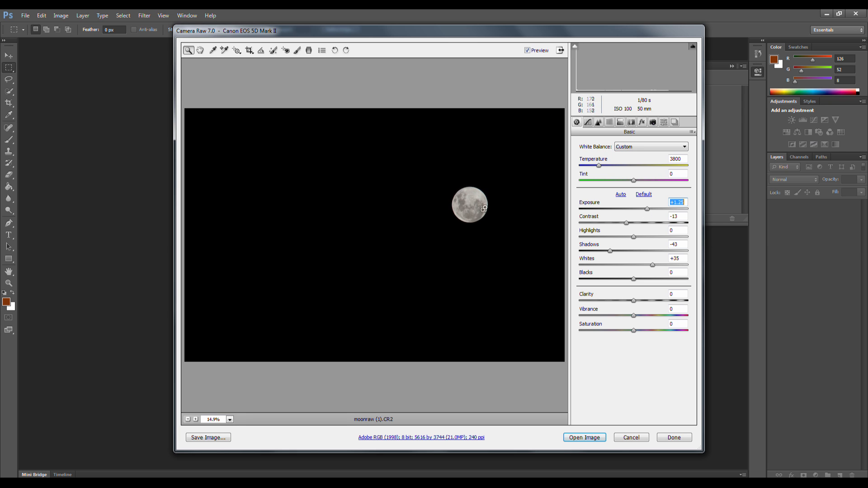
{"action": "left_click", "coordinate": [583, 438]}
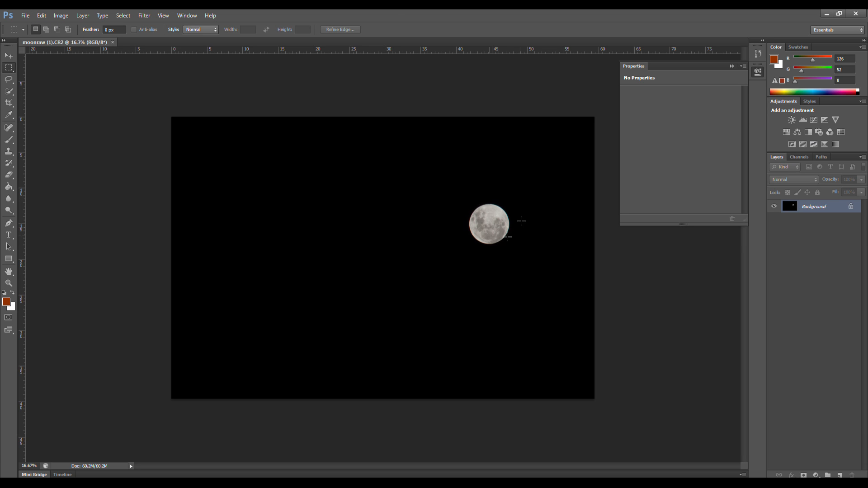
{"action": "key", "text": "alt+Tab"}
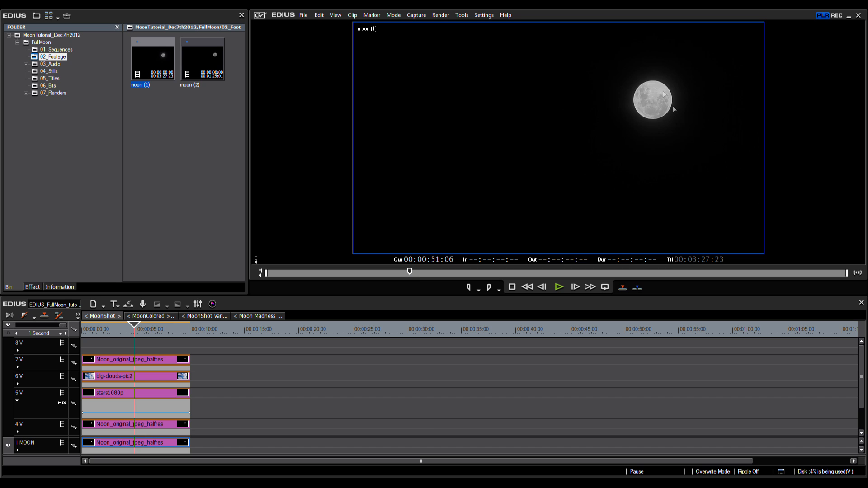
{"action": "key", "text": "alt+Tab"}
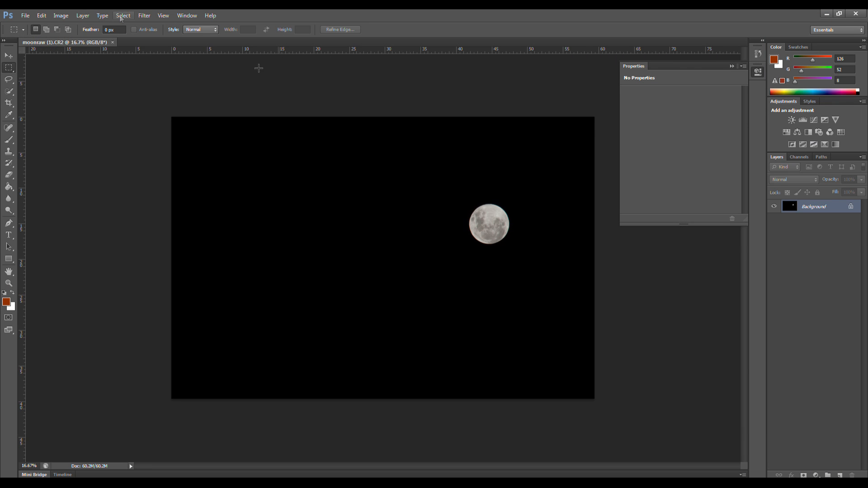
Create a 1920 x 1080 pixel RGB document at 72 pixels/inch with a white background and float its window
{"action": "left_click", "coordinate": [26, 15]}
{"action": "left_click", "coordinate": [43, 23]}
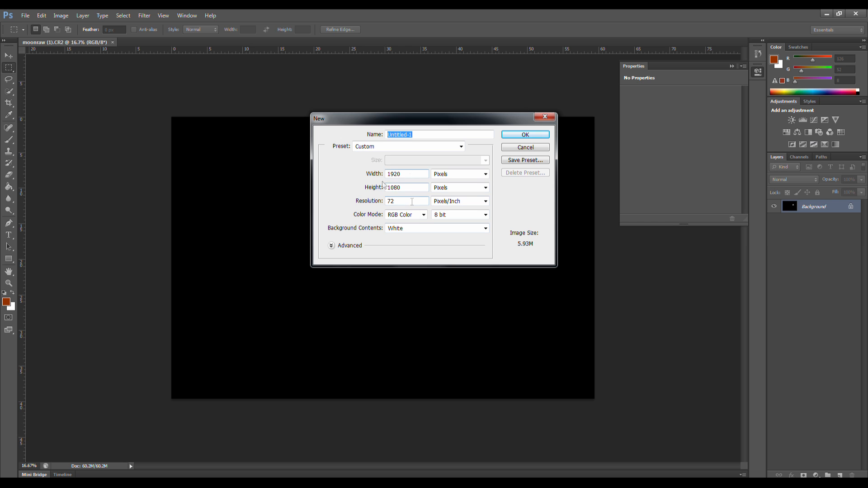
{"action": "left_click", "coordinate": [524, 136]}
{"action": "left_click_drag", "start_coordinate": [147, 41], "coordinate": [149, 176]}
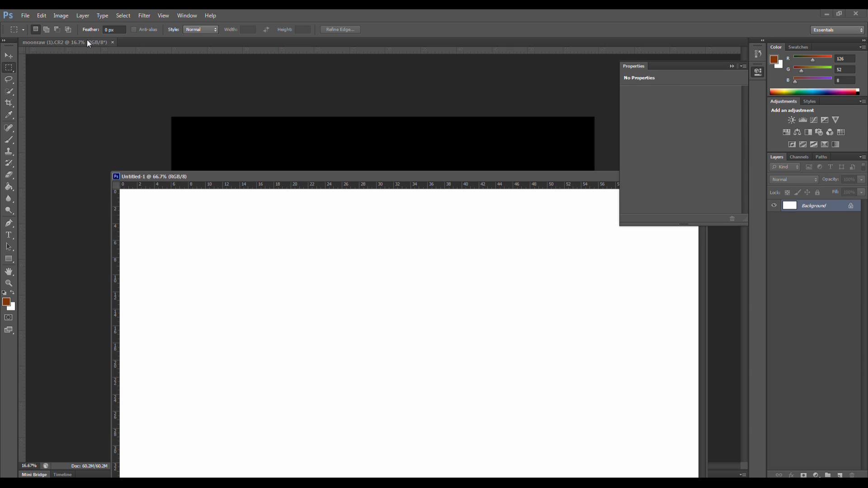
Copy the moon photo's background layer into the new 1920 x 1080 document and close the raw photo without saving
{"action": "left_click", "coordinate": [86, 42]}
{"action": "left_click_drag", "start_coordinate": [796, 207], "coordinate": [384, 352]}
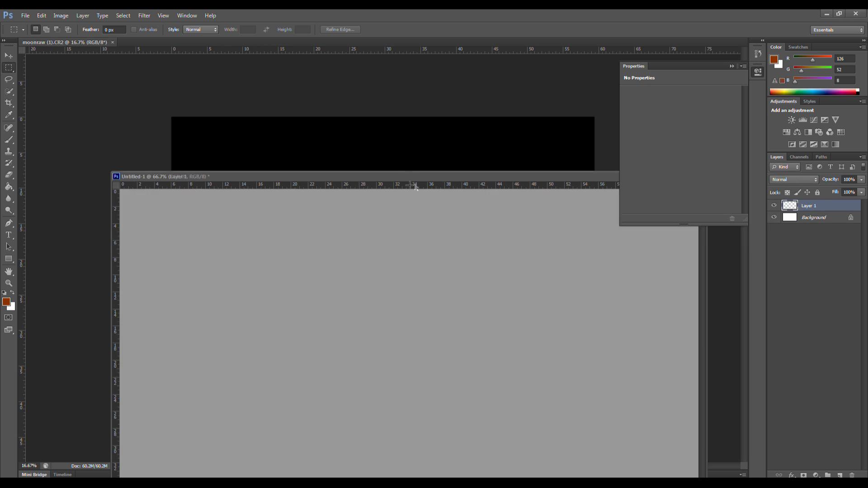
{"action": "left_click_drag", "start_coordinate": [423, 178], "coordinate": [147, 42]}
{"action": "left_click", "coordinate": [113, 42]}
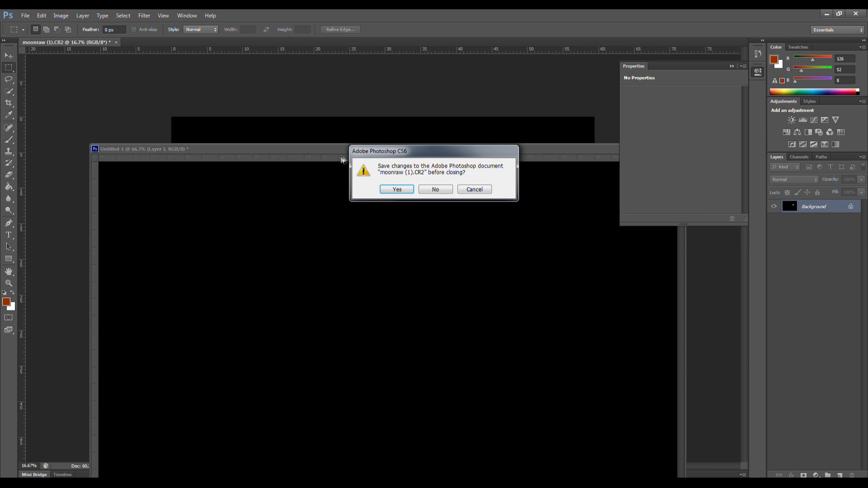
{"action": "left_click", "coordinate": [431, 189]}
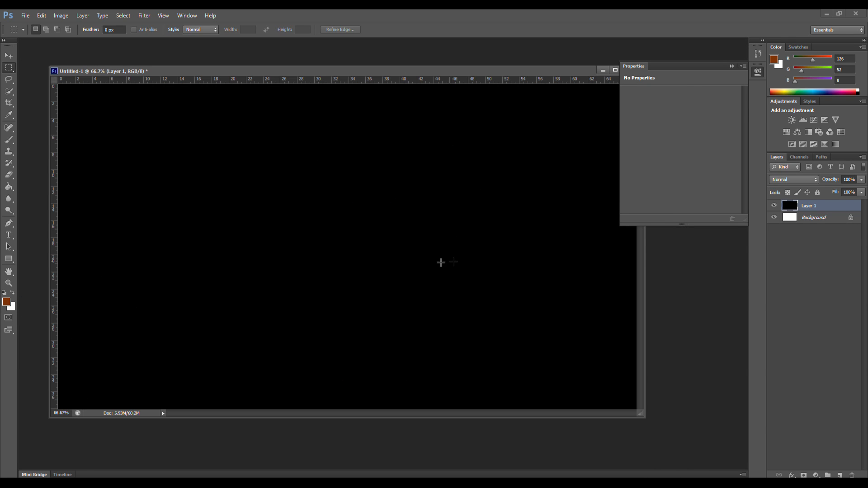
Free-transform the copied photo layer at 100% scale, moving it to about X -84, Y 948 px so the moon lies within the frame
{"action": "key", "text": "ctrl+t"}
{"action": "left_click_drag", "start_coordinate": [349, 276], "coordinate": [185, 350]}
{"action": "left_click_drag", "start_coordinate": [566, 153], "coordinate": [473, 224]}
{"action": "left_click_drag", "start_coordinate": [506, 258], "coordinate": [456, 239]}
{"action": "key", "text": "ctrl+minus"}
{"action": "key", "text": "ctrl+minus"}
{"action": "key", "text": "ctrl+plus"}
{"action": "key", "text": "ctrl+plus"}
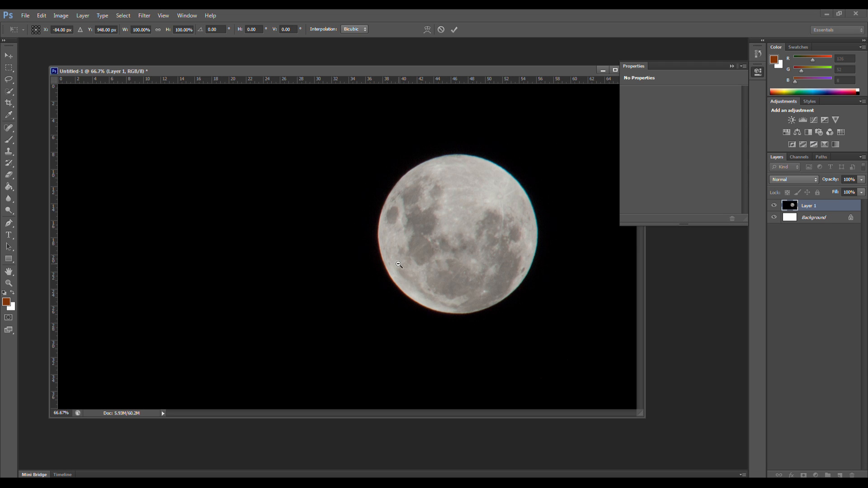
{"action": "left_click", "coordinate": [399, 264], "text": "alt"}
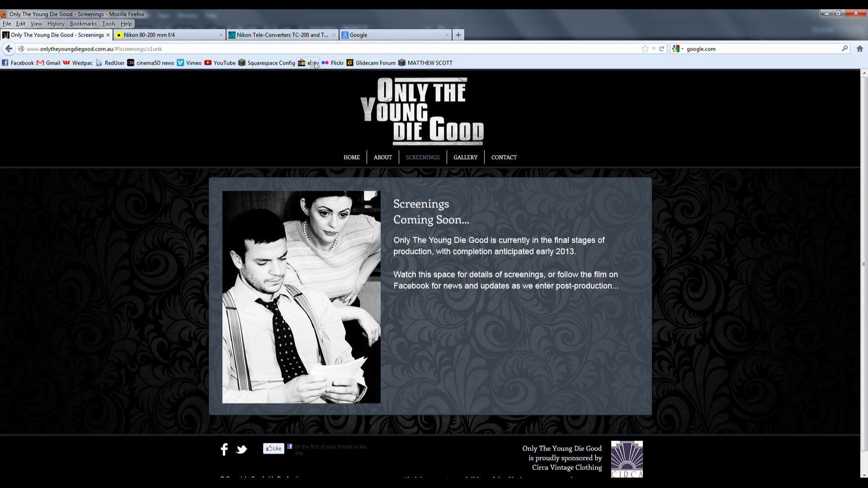
Examine the Nikon 80-200mm f/4 lens and TC-200 teleconverter pages in Firefox, and return to Photoshop
{"action": "left_click", "coordinate": [170, 36]}
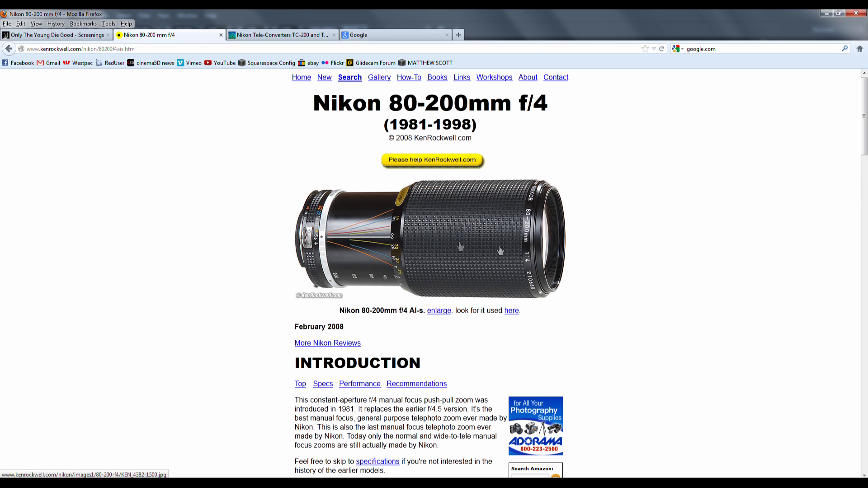
{"action": "left_click", "coordinate": [262, 36]}
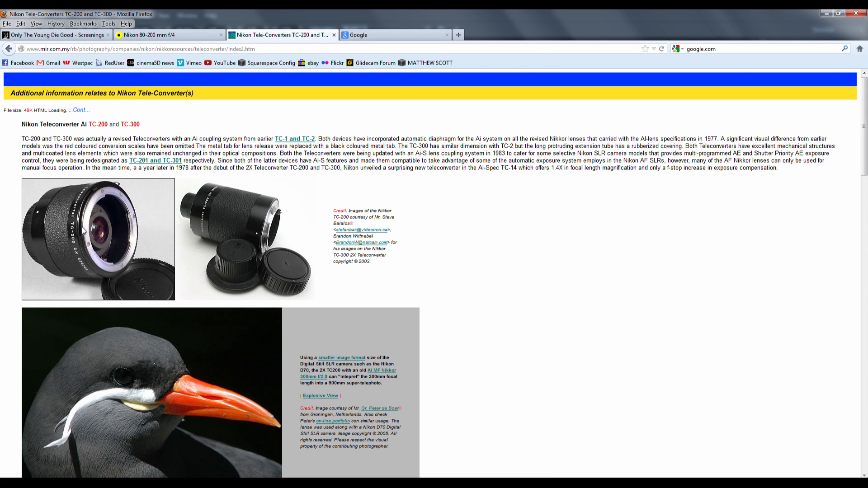
{"action": "left_click", "coordinate": [184, 39]}
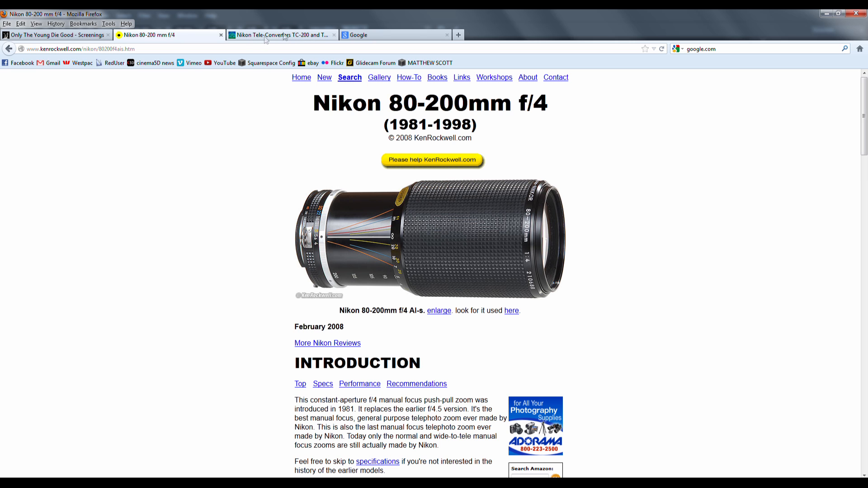
{"action": "left_click", "coordinate": [294, 39]}
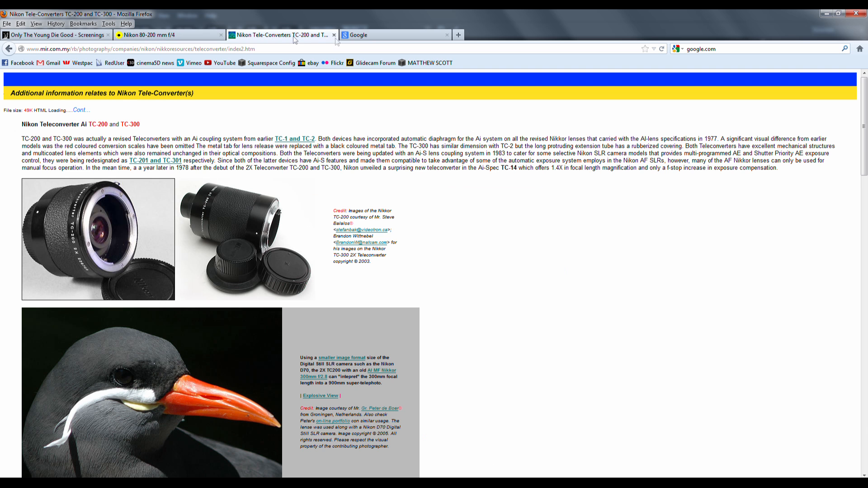
{"action": "left_click", "coordinate": [174, 35]}
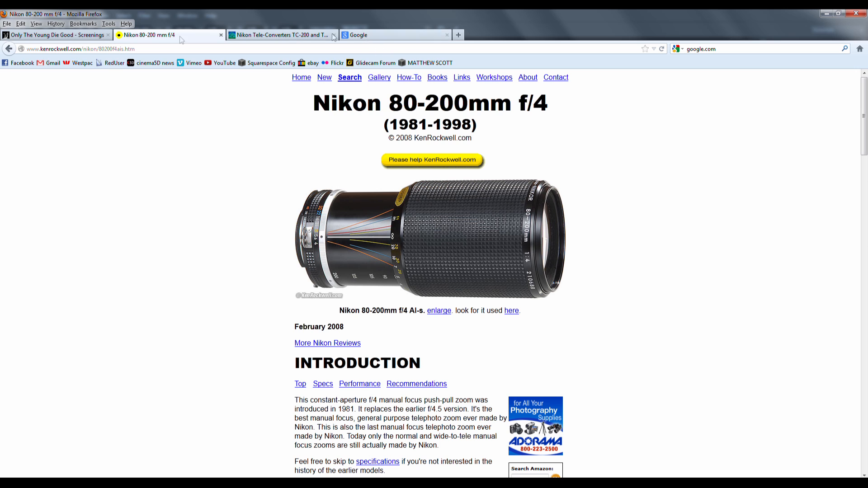
{"action": "left_click", "coordinate": [131, 483]}
{"action": "left_click", "coordinate": [149, 443]}
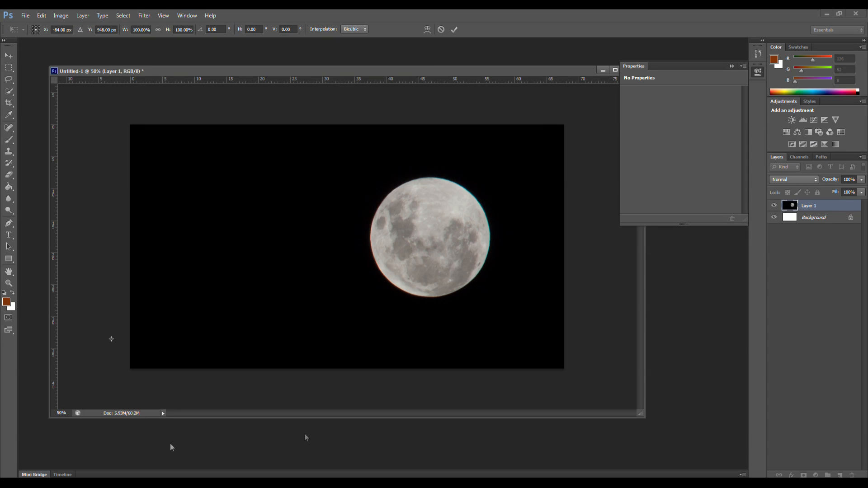
Reposition the moon layer to about X -36, Y 984 px and shift the floating document window aside
{"action": "key", "text": "ctrl+minus"}
{"action": "left_click_drag", "start_coordinate": [432, 267], "coordinate": [417, 254]}
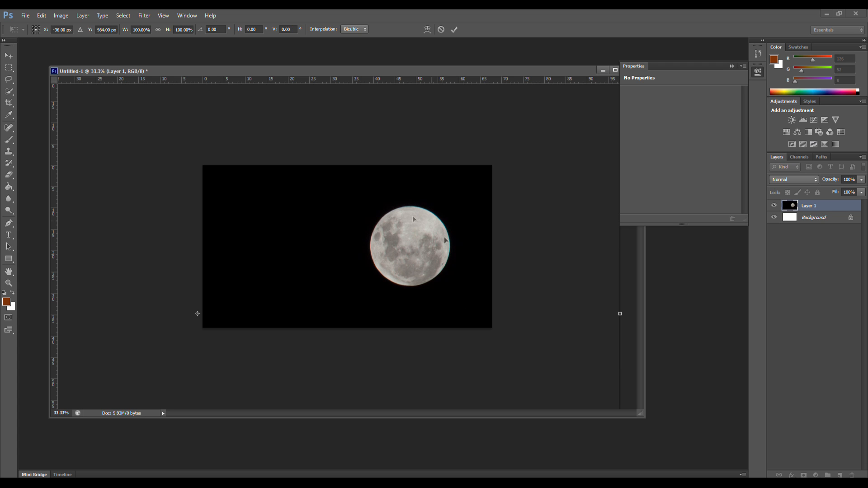
{"action": "left_click_drag", "start_coordinate": [558, 74], "coordinate": [490, 74]}
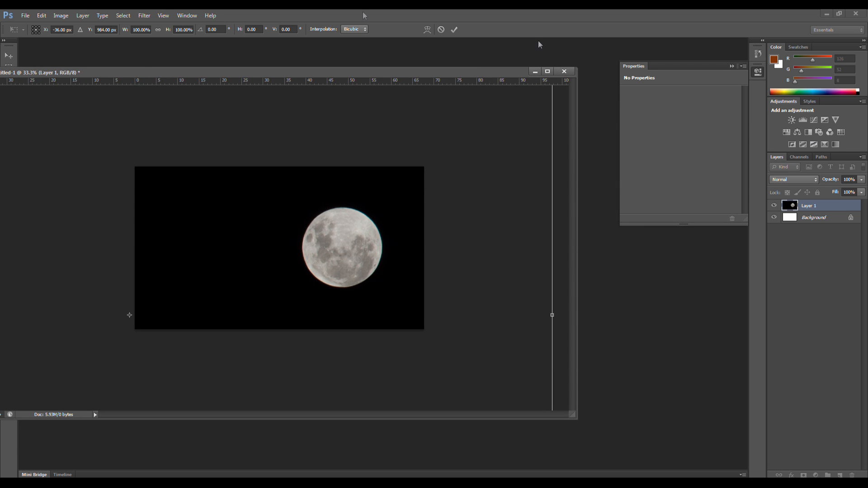
Cancel the layer transform and quit Photoshop without saving the document, returning to EDIUS
{"action": "key", "text": "Escape"}
{"action": "left_click", "coordinate": [856, 13]}
{"action": "left_click", "coordinate": [441, 192]}
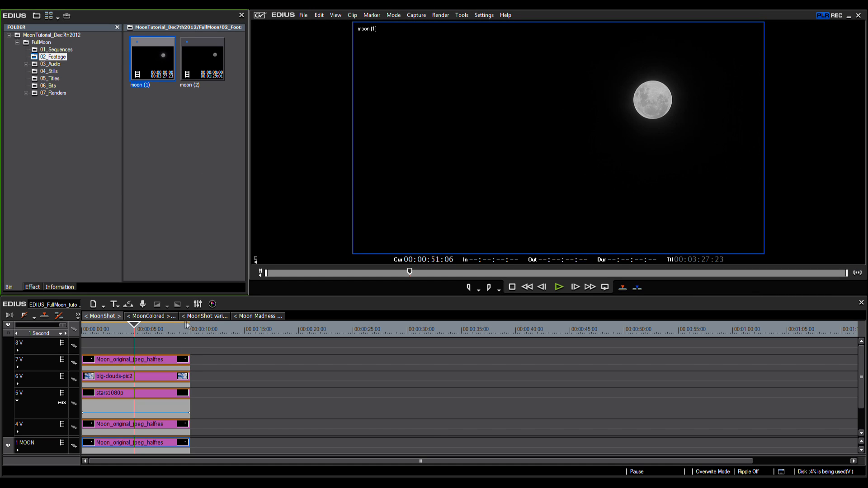
Move the MoonShot playhead to about 00:00:04:08 and start adding clip files to the 04_Stills bin folder
{"action": "mouse_move", "coordinate": [142, 336]}
{"action": "left_mouse_down"}
{"action": "mouse_move", "coordinate": [167, 334]}
{"action": "mouse_move", "coordinate": [101, 332]}
{"action": "mouse_move", "coordinate": [128, 333]}
{"action": "left_mouse_up"}
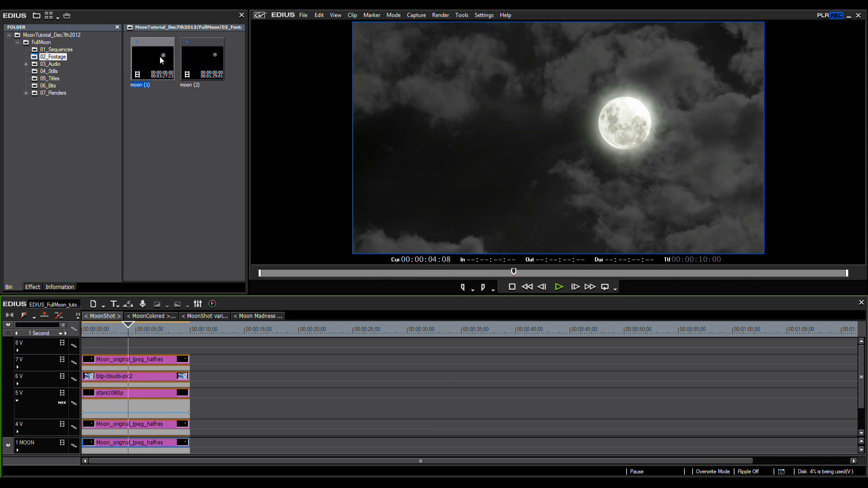
{"action": "left_click", "coordinate": [54, 72]}
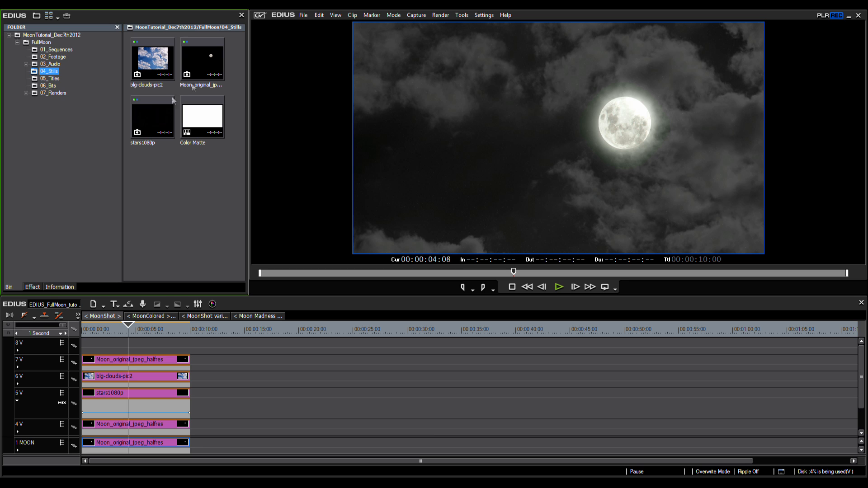
{"action": "double_click", "coordinate": [166, 202]}
{"action": "left_click", "coordinate": [89, 26]}
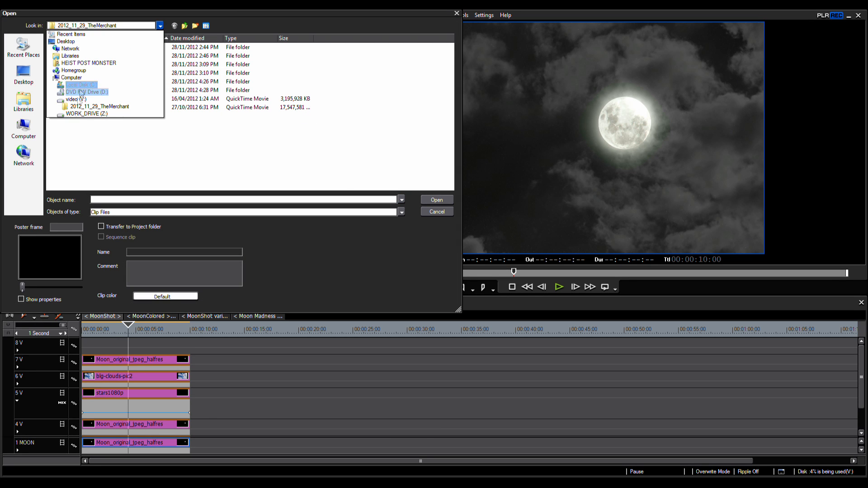
{"action": "left_click", "coordinate": [128, 86]}
{"action": "double_click", "coordinate": [83, 56]}
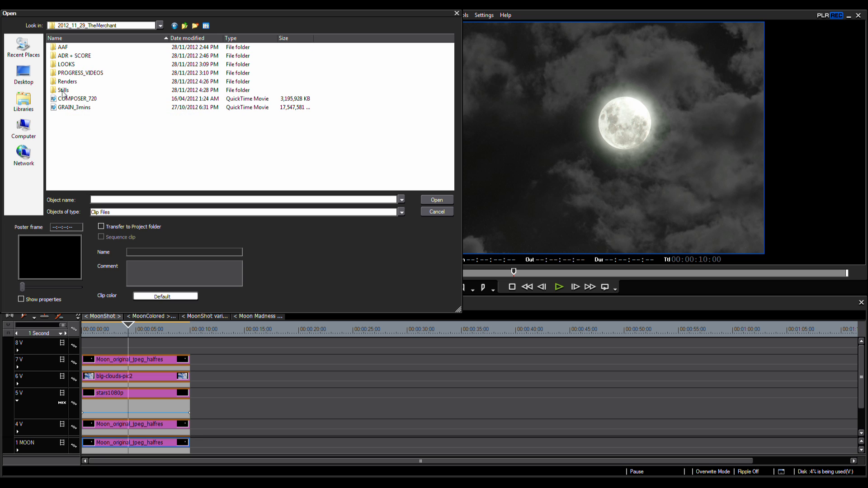
{"action": "double_click", "coordinate": [68, 91]}
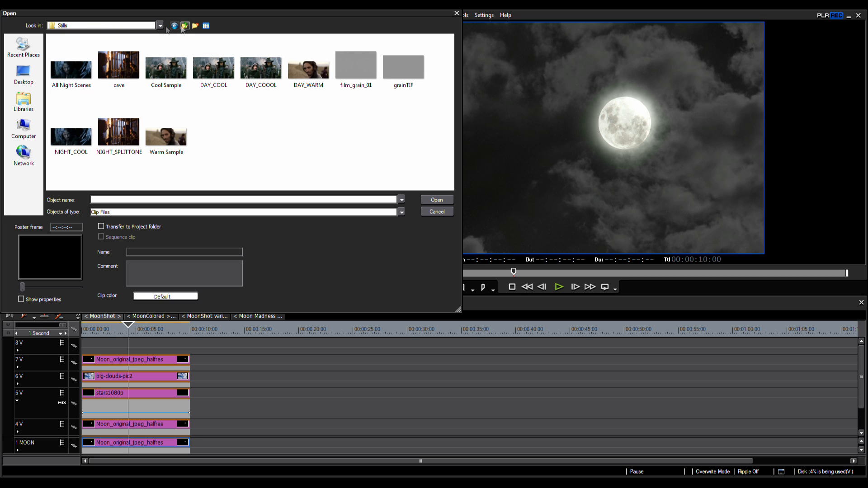
Import Still1207_00000 and Still1207_00001 from V:\zTUTORIALS\EDIUS\FullMoon into the stills folder and show Still1207_00001 in the player
{"action": "left_click", "coordinate": [159, 26]}
{"action": "left_click", "coordinate": [108, 99]}
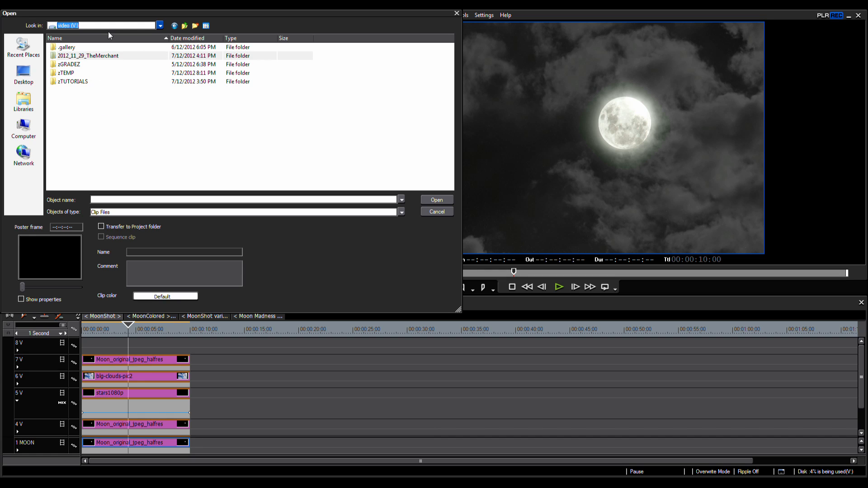
{"action": "double_click", "coordinate": [78, 82]}
{"action": "double_click", "coordinate": [71, 48]}
{"action": "double_click", "coordinate": [77, 49]}
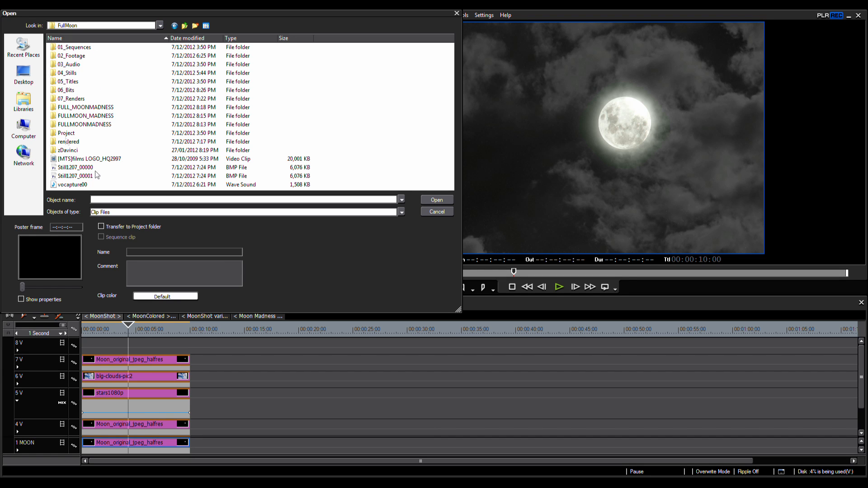
{"action": "left_click", "coordinate": [81, 168]}
{"action": "left_click", "coordinate": [81, 176], "text": "shift"}
{"action": "left_click", "coordinate": [436, 200]}
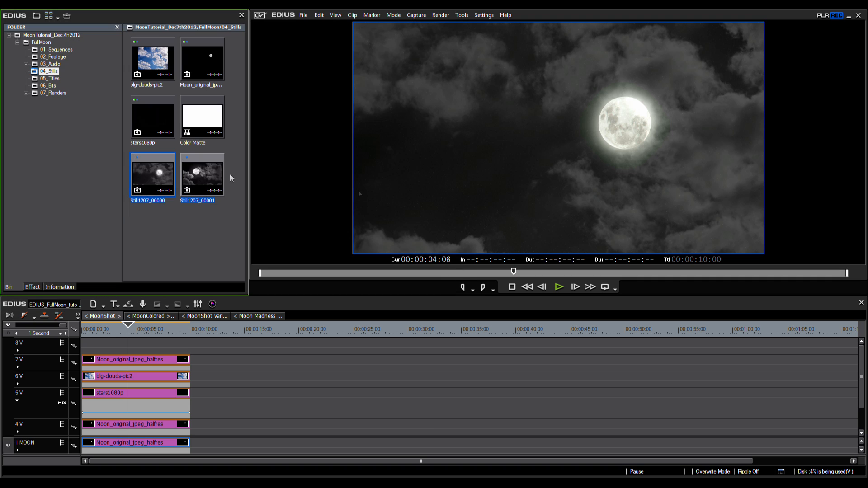
{"action": "double_click", "coordinate": [202, 177]}
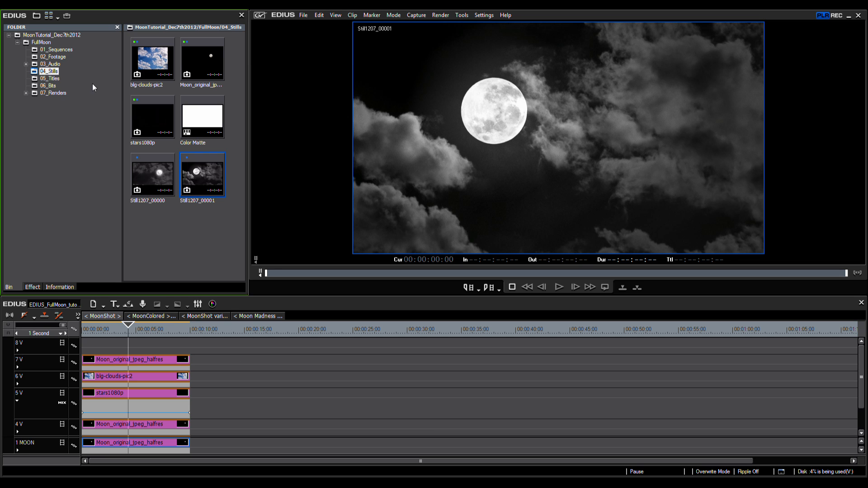
Create a new sequence in the 01_Sequences folder and name it "< MOON MADNESS >"
{"action": "left_click", "coordinate": [50, 51]}
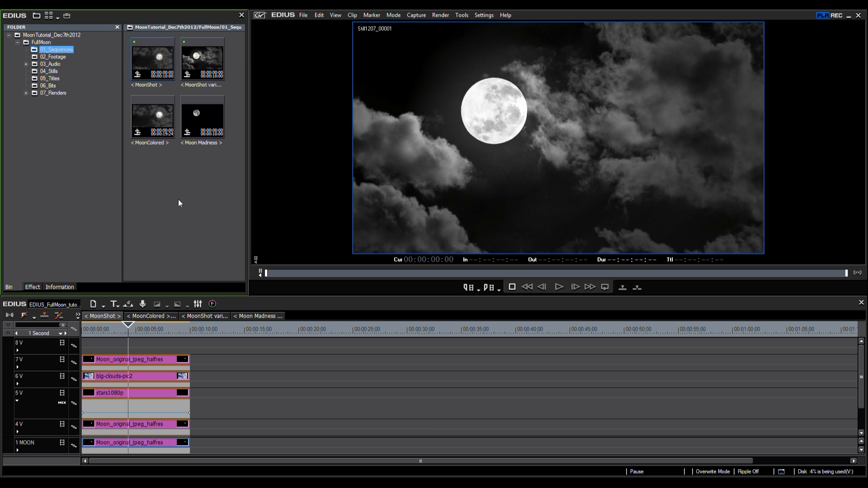
{"action": "right_click", "coordinate": [165, 178]}
{"action": "left_click", "coordinate": [201, 235]}
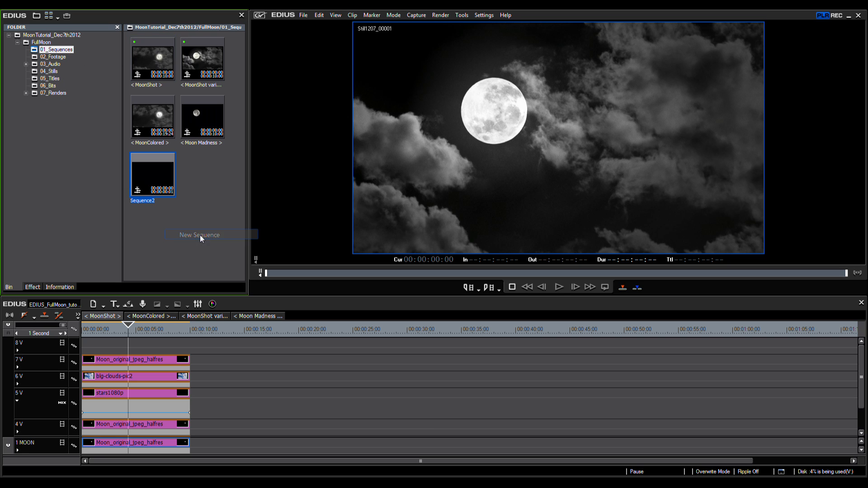
{"action": "right_click", "coordinate": [155, 179]}
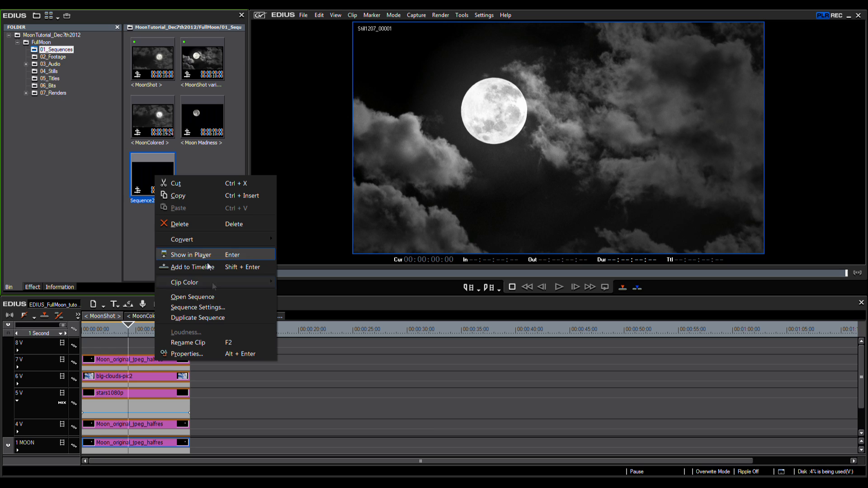
{"action": "left_click", "coordinate": [212, 308]}
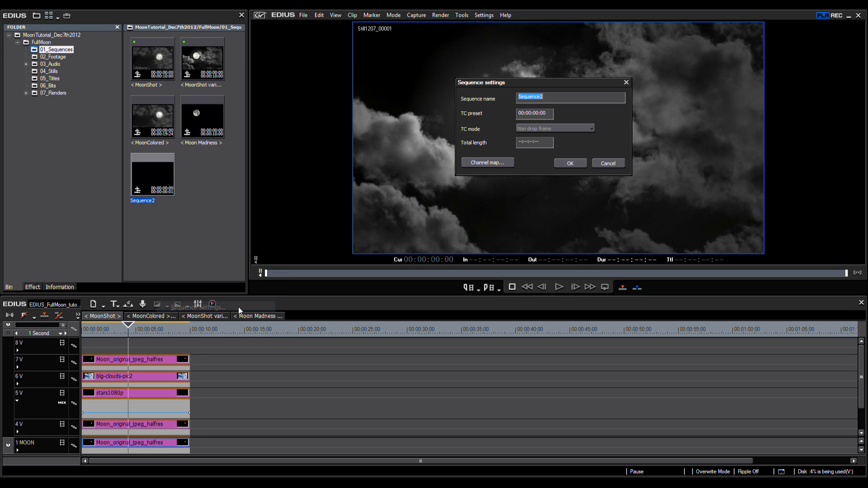
{"action": "type", "text": "<"}
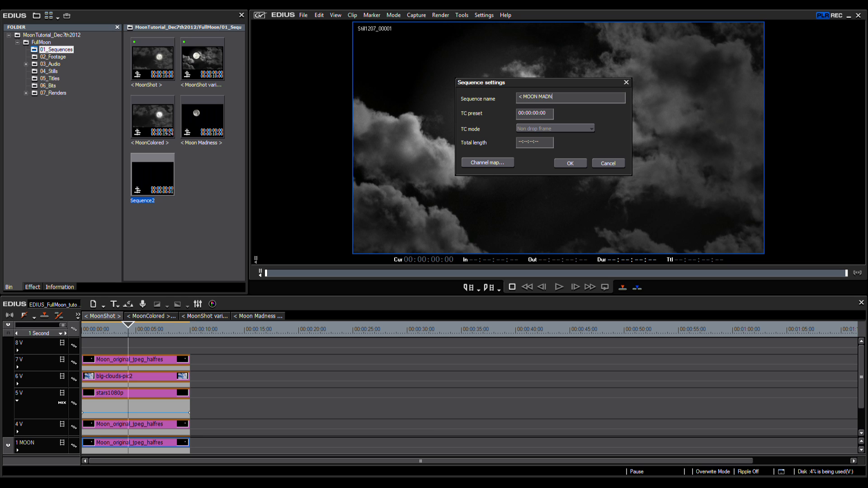
{"action": "type", "text": "MOON MADNESS >"}
{"action": "key", "text": "Return"}
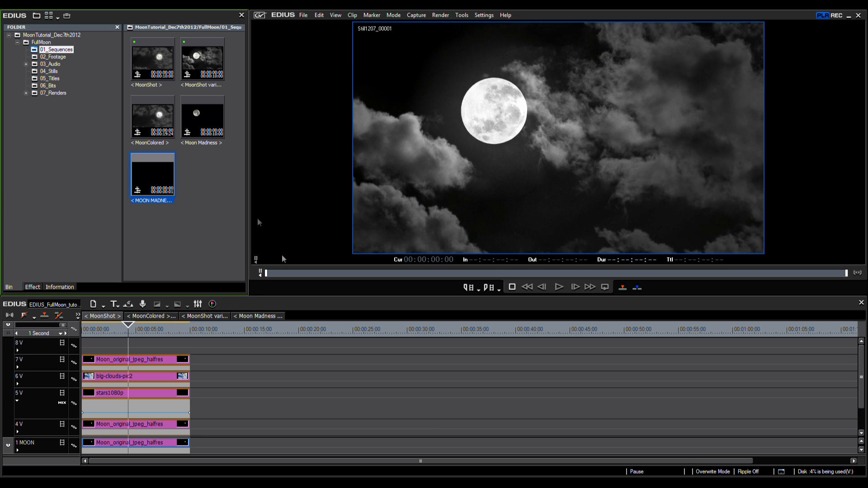
Delete the old "< Moon Madness >" sequence from the bin
{"action": "left_click", "coordinate": [211, 138]}
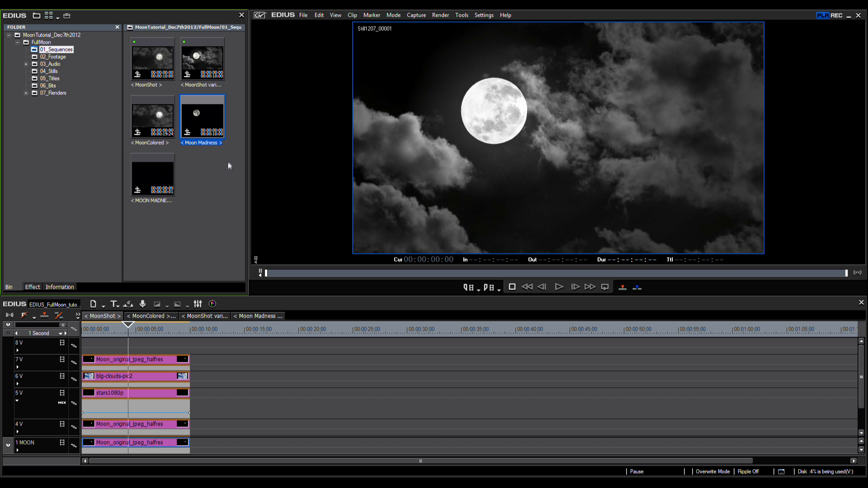
{"action": "key", "text": "Delete"}
{"action": "left_click", "coordinate": [111, 172]}
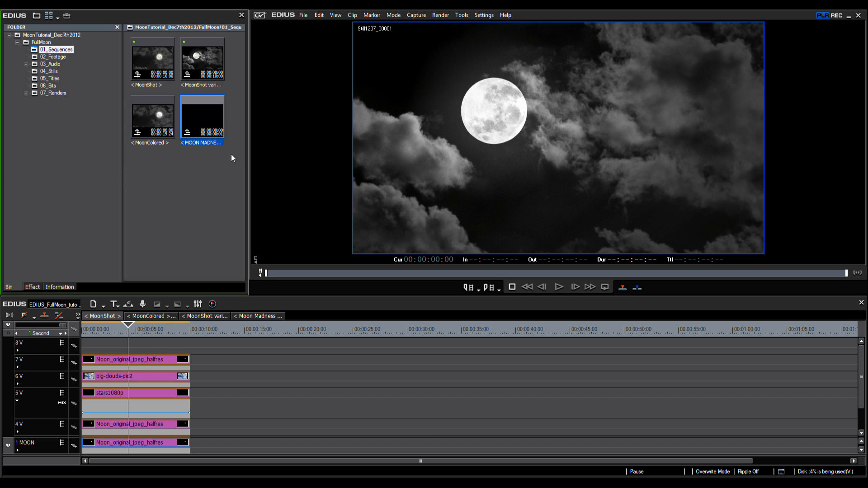
Open the new "< MOON MADNESS >" sequence on the timeline and make the timeline area taller
{"action": "double_click", "coordinate": [205, 128]}
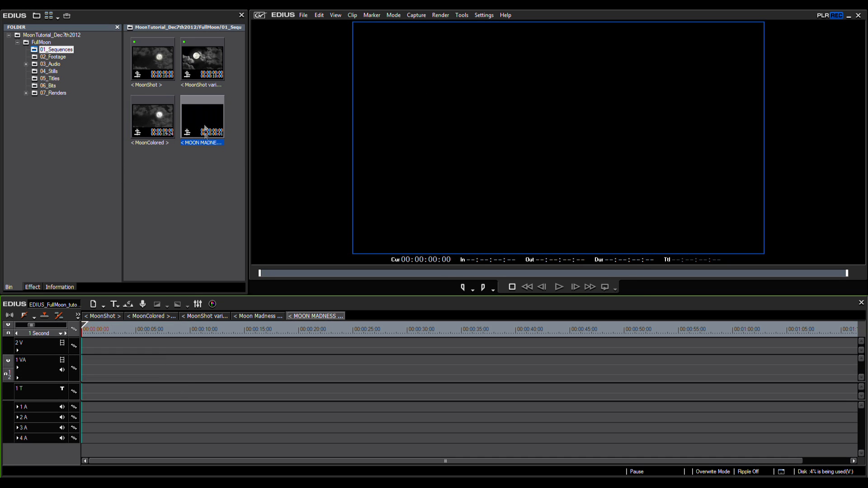
{"action": "left_click", "coordinate": [135, 333]}
{"action": "left_click_drag", "start_coordinate": [199, 297], "coordinate": [199, 257]}
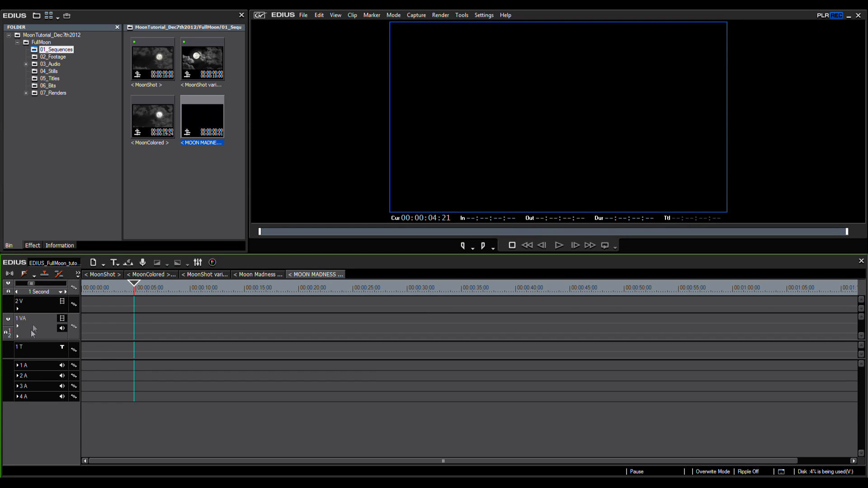
Delete the 1 VA track and the 1 T title track from the new sequence
{"action": "right_click", "coordinate": [41, 324]}
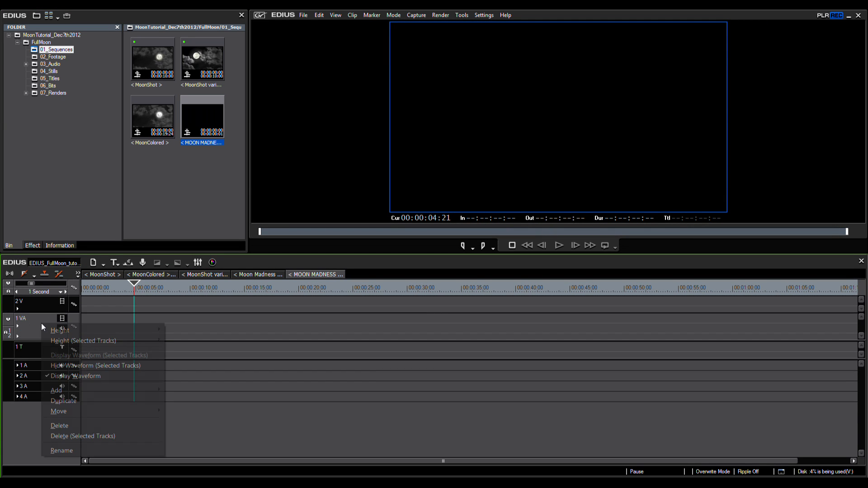
{"action": "left_click", "coordinate": [87, 425]}
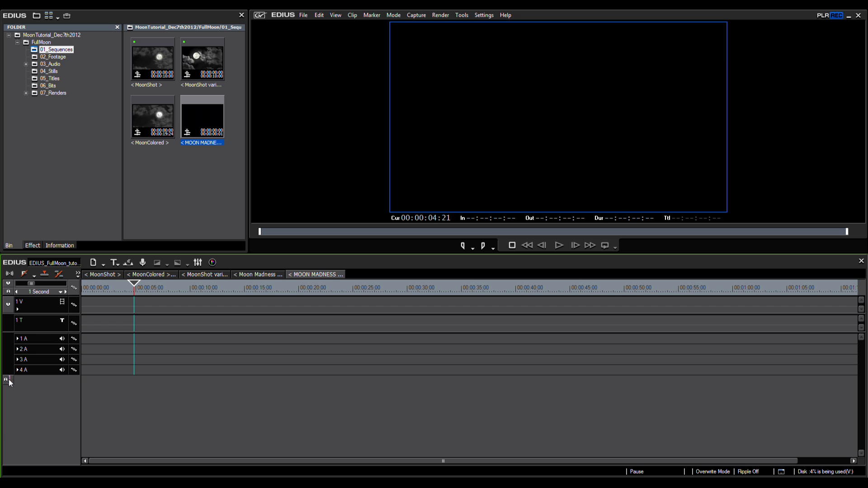
{"action": "left_click_drag", "start_coordinate": [11, 345], "coordinate": [9, 340]}
{"action": "right_click", "coordinate": [42, 322]}
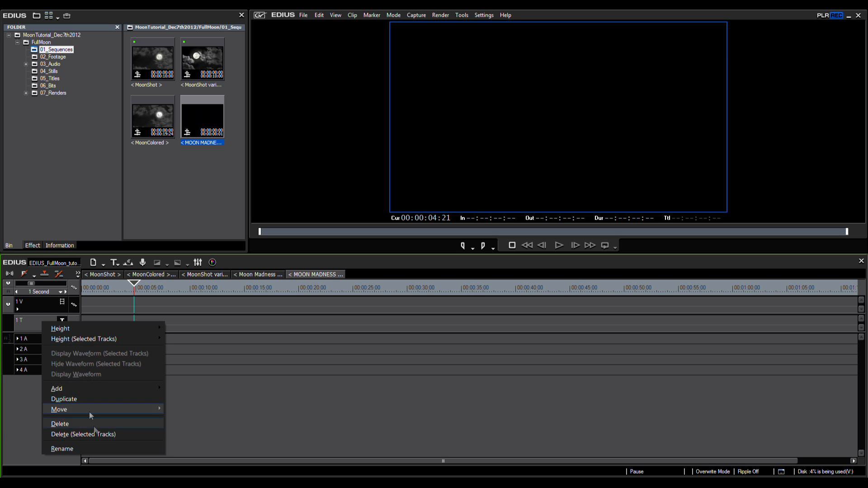
{"action": "left_click", "coordinate": [93, 424]}
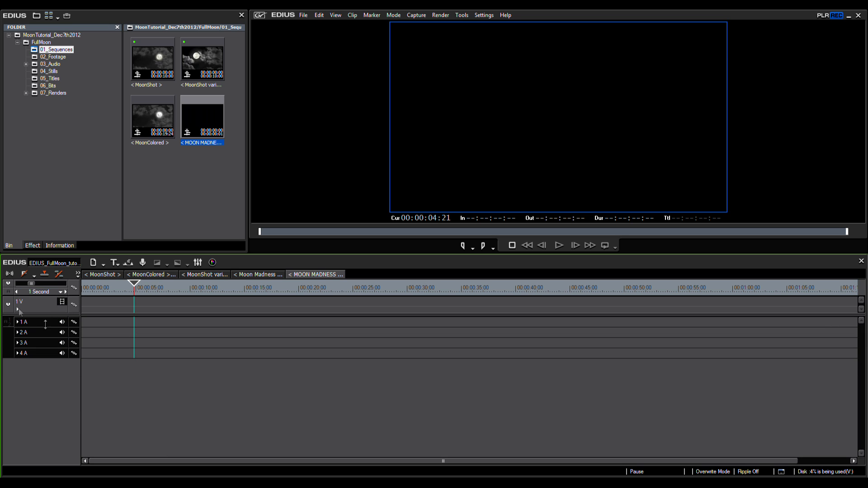
Add five video-only tracks above track 1 V
{"action": "right_click", "coordinate": [38, 306]}
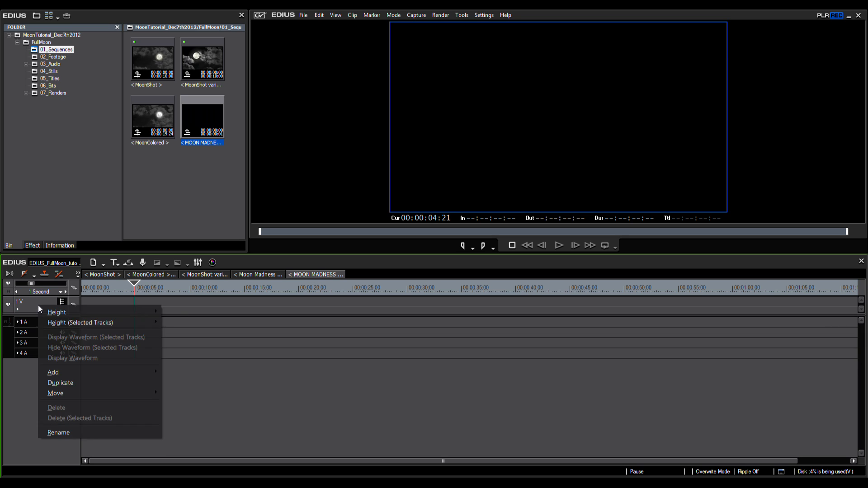
{"action": "mouse_move", "coordinate": [97, 374]}
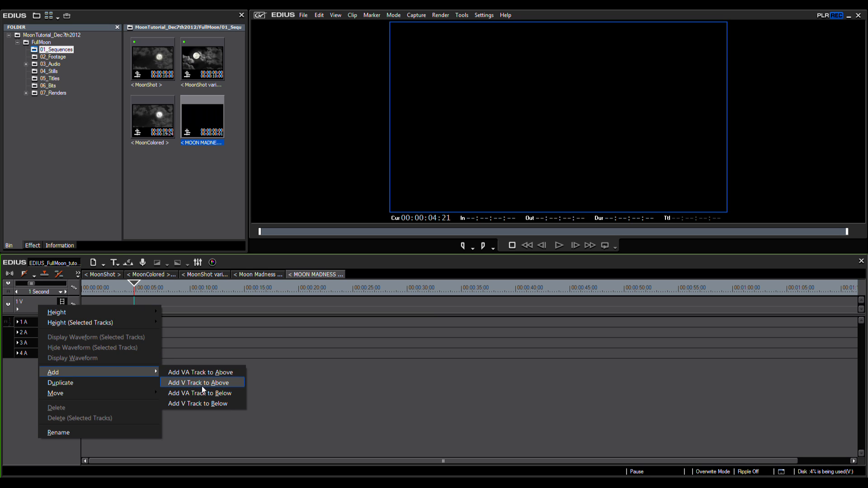
{"action": "left_click", "coordinate": [202, 385]}
{"action": "key", "text": "Return"}
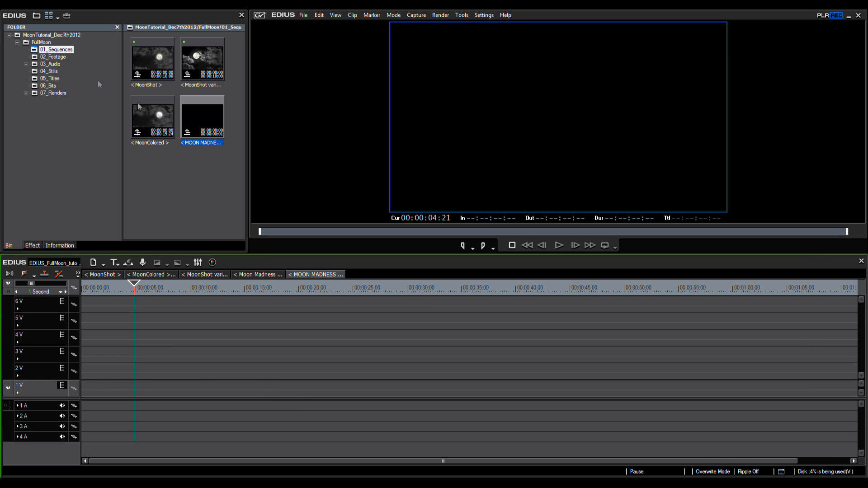
Place the Moon_original_jpeg_halfres still from 04_Stills at the start of track 2 V
{"action": "left_click", "coordinate": [49, 71]}
{"action": "left_click", "coordinate": [202, 61]}
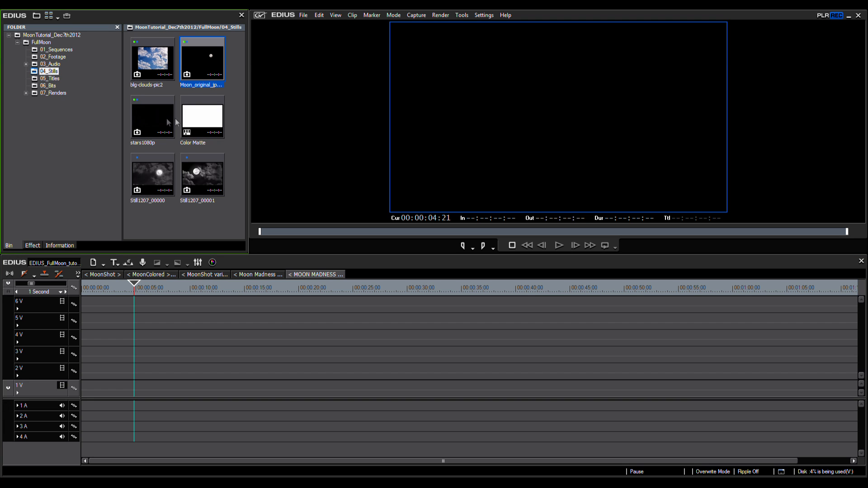
{"action": "left_click_drag", "start_coordinate": [209, 72], "coordinate": [76, 376]}
{"action": "left_click_drag", "start_coordinate": [124, 293], "coordinate": [83, 301]}
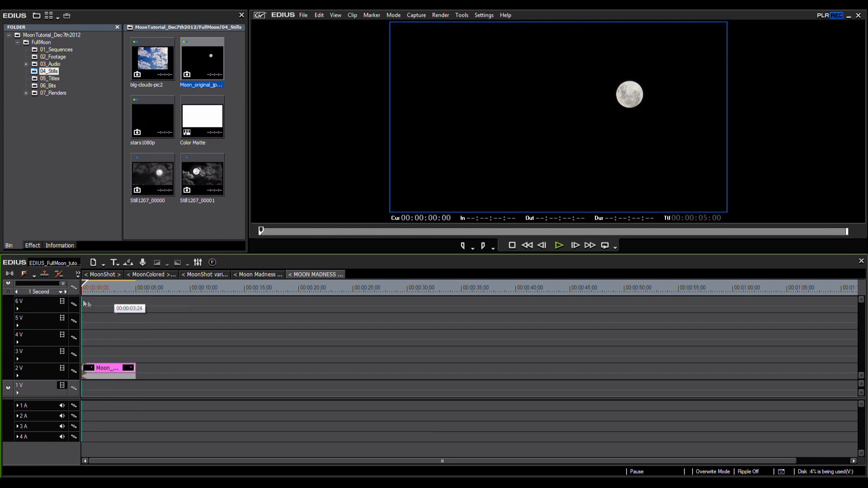
Advance the playhead 5 seconds from the moon clip's end and extend the clip to 00:00:10:00
{"action": "left_click", "coordinate": [138, 288]}
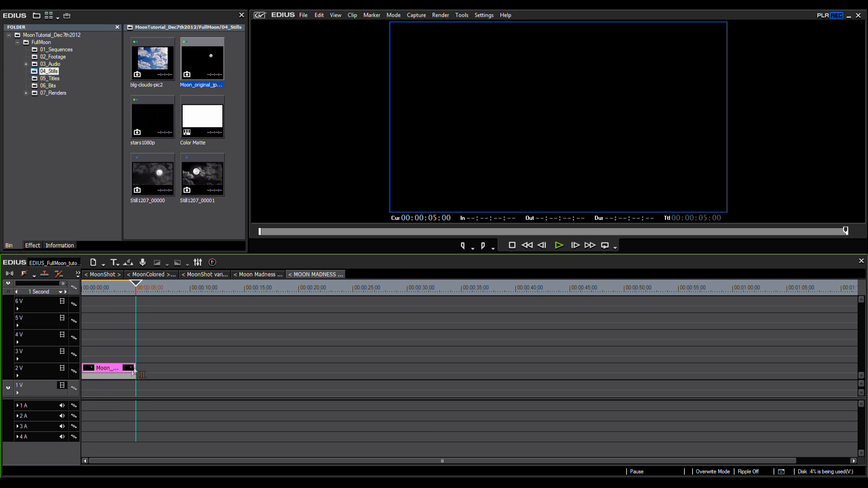
{"action": "mouse_move", "coordinate": [120, 300]}
{"action": "left_mouse_down"}
{"action": "mouse_move", "coordinate": [88, 294]}
{"action": "mouse_move", "coordinate": [136, 299]}
{"action": "left_mouse_up"}
{"action": "type", "text": "+500"}
{"action": "key", "text": "Return"}
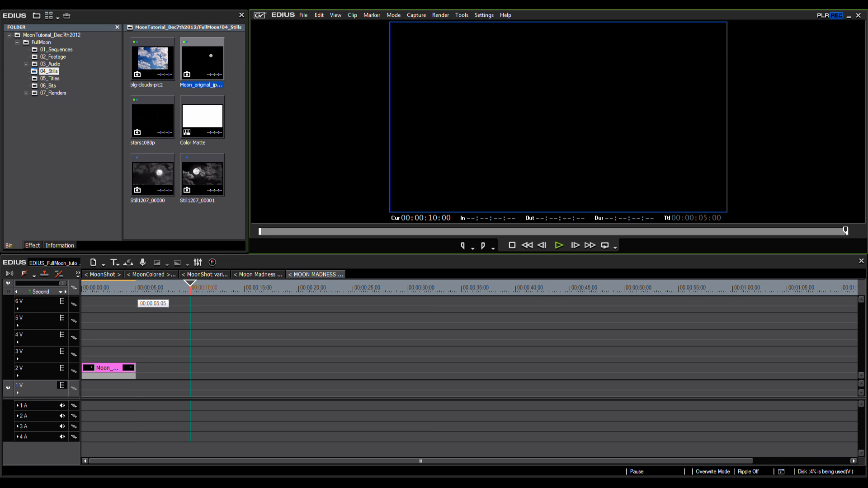
{"action": "left_click_drag", "start_coordinate": [135, 374], "coordinate": [190, 376]}
Move the playhead back to about 00:00:04:09 and examine the moon frame in full-screen view
{"action": "left_click_drag", "start_coordinate": [185, 292], "coordinate": [129, 295]}
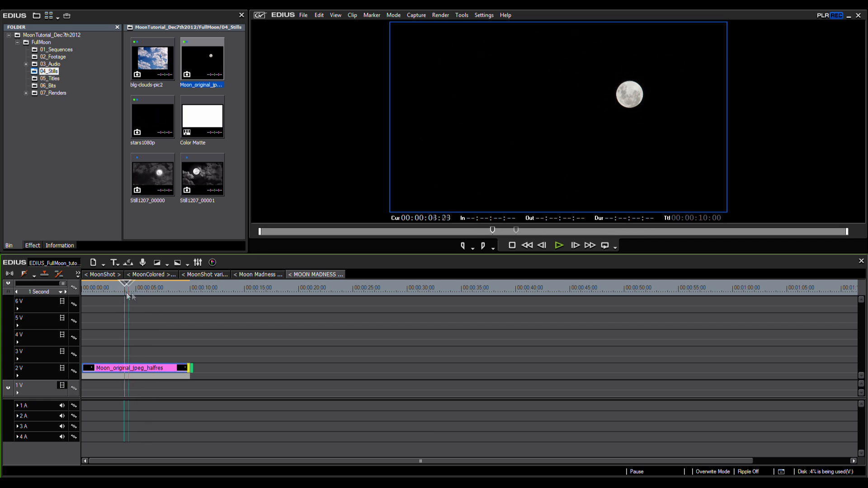
{"action": "double_click", "coordinate": [500, 162]}
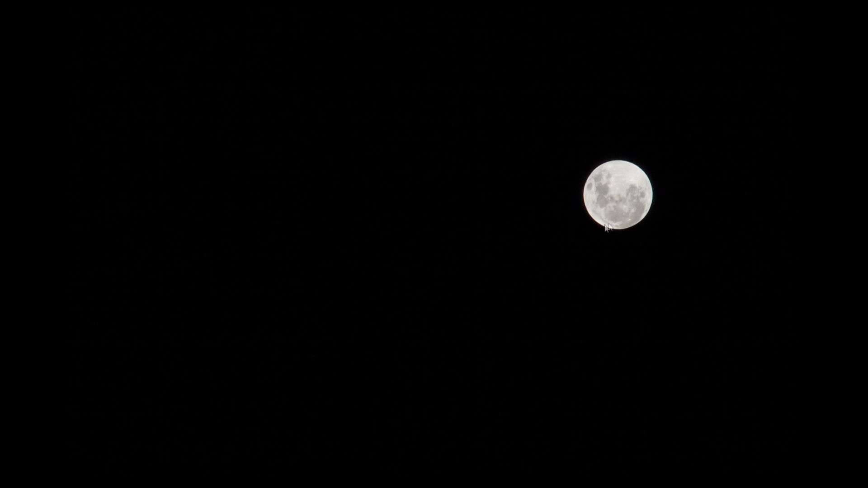
{"action": "double_click", "coordinate": [556, 267]}
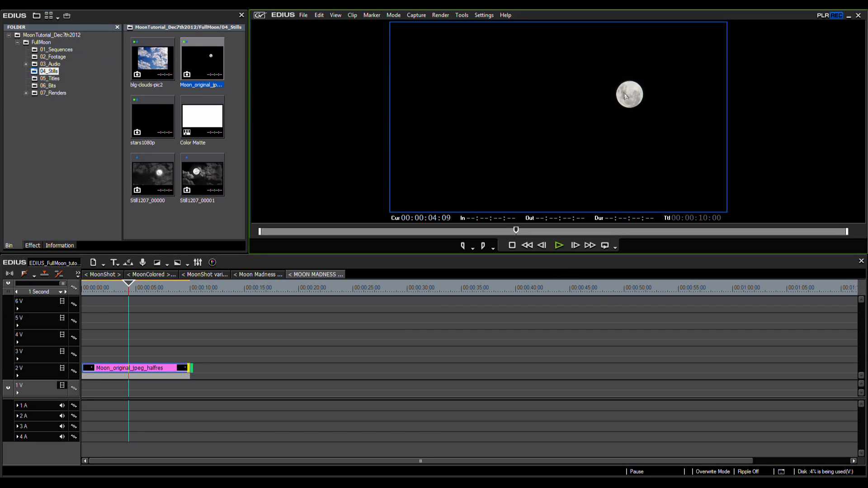
Inspect the moon clip's Layouter settings and close them without applying changes
{"action": "left_click", "coordinate": [66, 246]}
{"action": "double_click", "coordinate": [38, 158]}
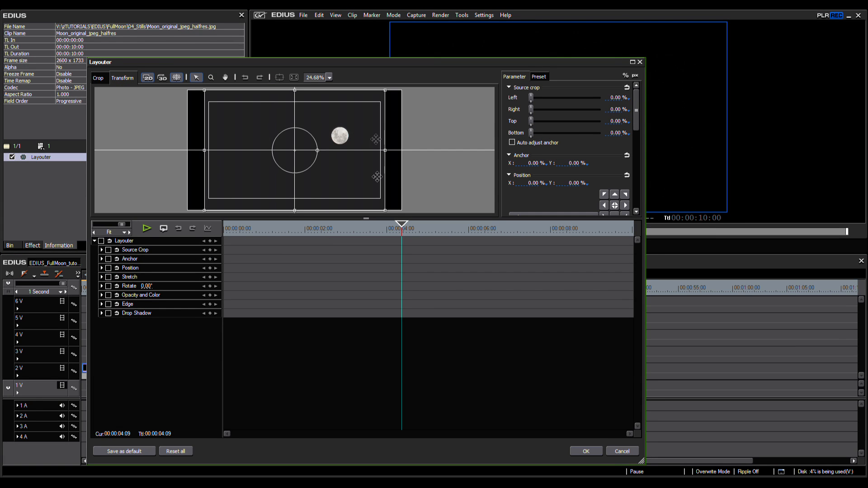
{"action": "left_click", "coordinate": [622, 452]}
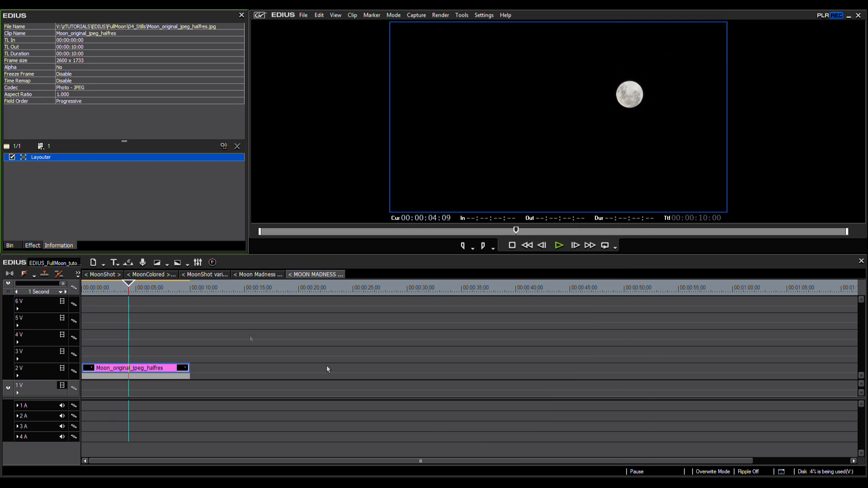
Open the Layouter settings of the moon clip on track 2 V
{"action": "left_click", "coordinate": [162, 370]}
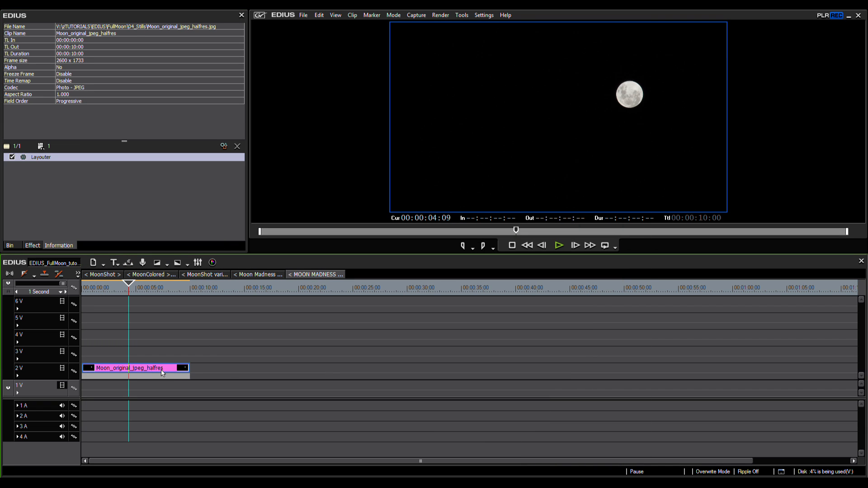
{"action": "double_click", "coordinate": [39, 158]}
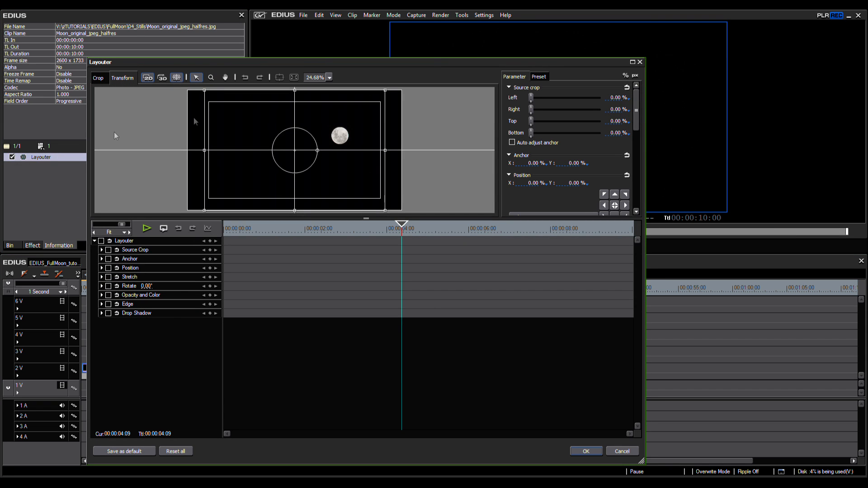
Try moving and rotating the moon image freehand, and restore its layout with the Default preset
{"action": "left_click_drag", "start_coordinate": [301, 165], "coordinate": [242, 146]}
{"action": "left_click", "coordinate": [542, 76]}
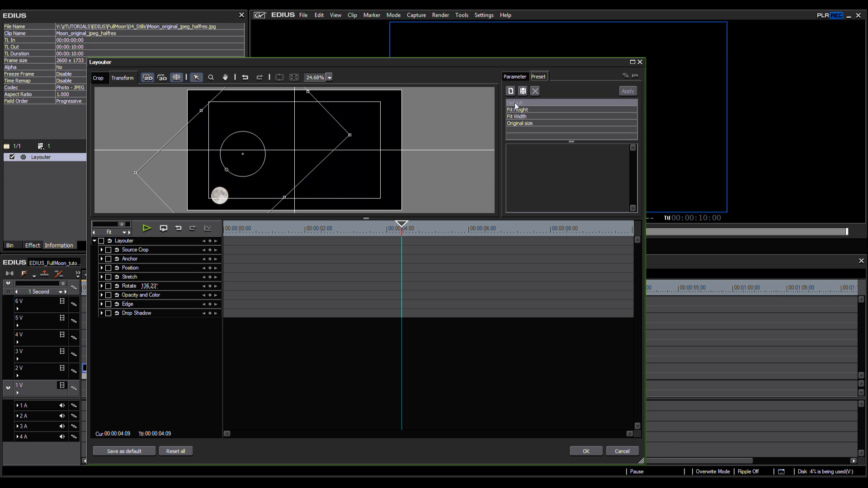
{"action": "double_click", "coordinate": [515, 104]}
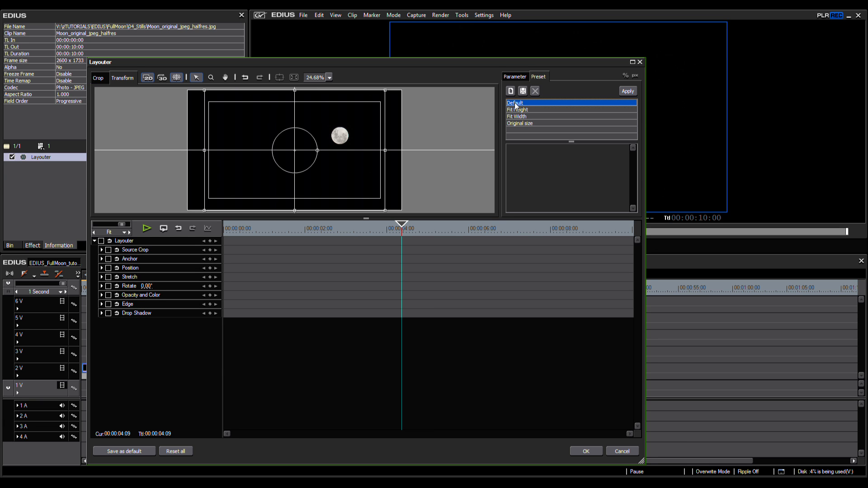
Enlarge the moon image by setting its Stretch to 100 % and then raising it to 130 %
{"action": "left_click", "coordinate": [514, 76]}
{"action": "left_click_drag", "start_coordinate": [638, 115], "coordinate": [634, 148]}
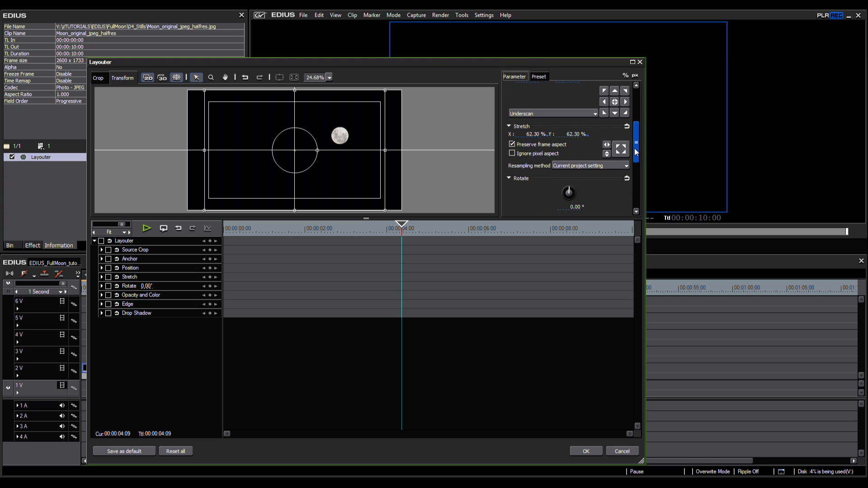
{"action": "left_click", "coordinate": [528, 133]}
{"action": "type", "text": "100"}
{"action": "key", "text": "Return"}
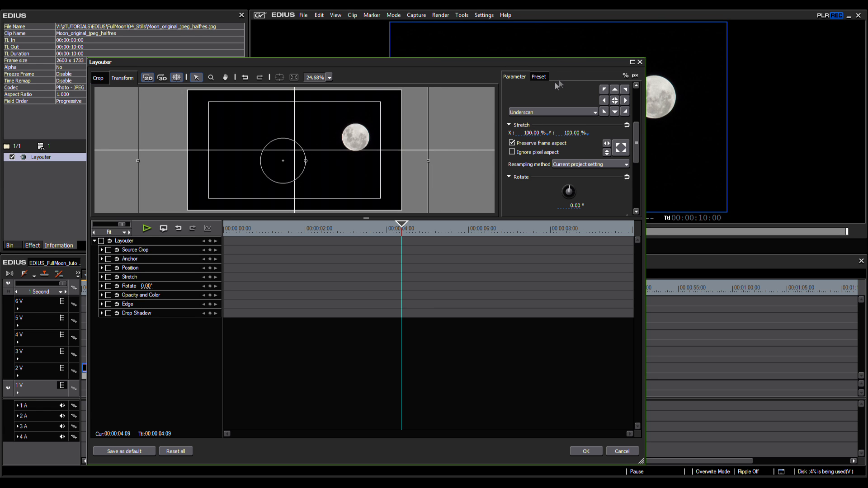
{"action": "left_click_drag", "start_coordinate": [552, 64], "coordinate": [524, 68]}
{"action": "left_click", "coordinate": [502, 137]}
{"action": "type", "text": "130"}
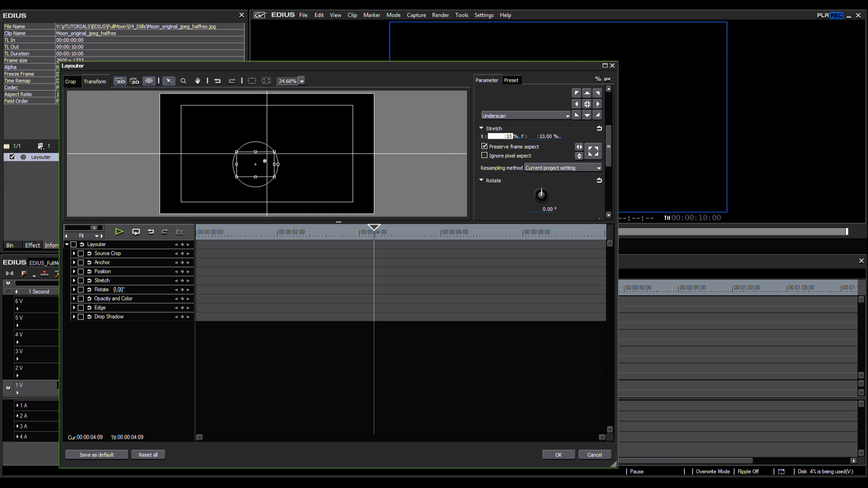
Shift the moon image slightly left and set its resampling method to Lanczos 3 (Hi-Quality)
{"action": "left_click_drag", "start_coordinate": [354, 142], "coordinate": [327, 143]}
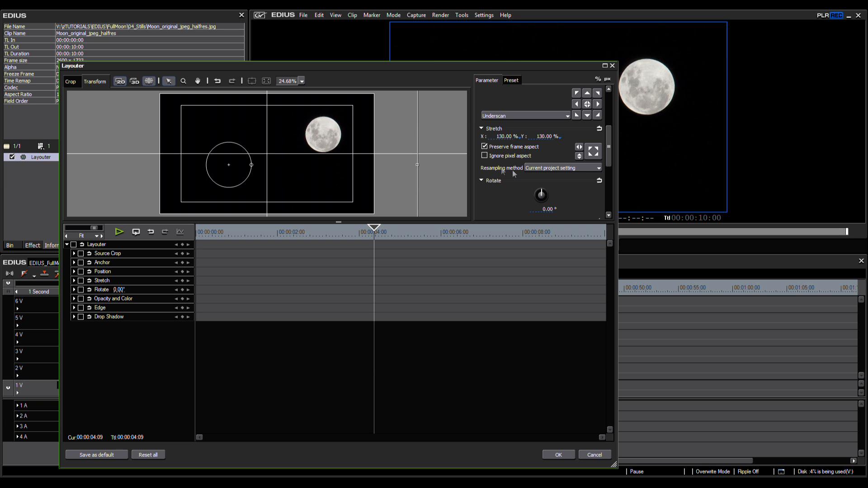
{"action": "left_click", "coordinate": [563, 170]}
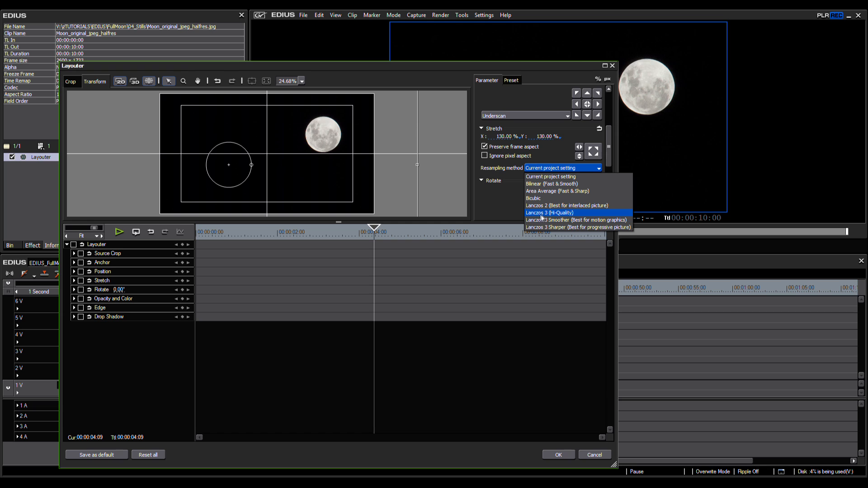
{"action": "left_click", "coordinate": [568, 216]}
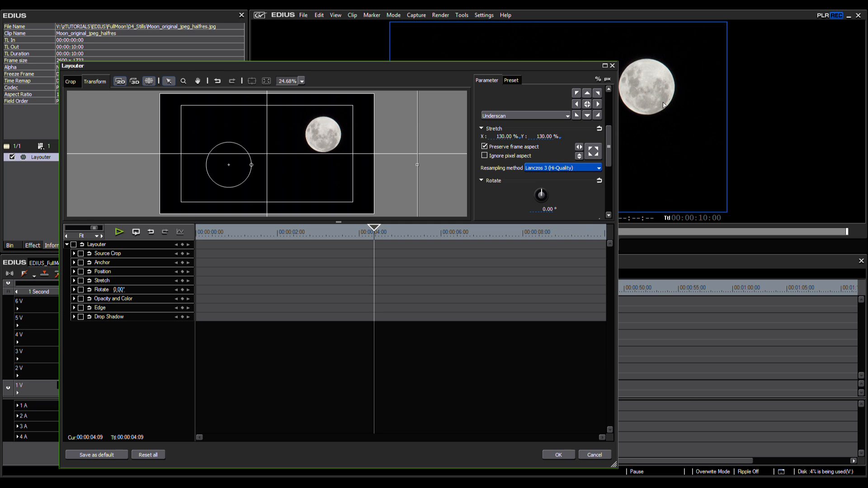
Rotate the moon image to about -172.3°, place the moon left of centre in the frame's upper half, and apply the layout
{"action": "left_click_drag", "start_coordinate": [331, 136], "coordinate": [327, 144]}
{"action": "left_click_drag", "start_coordinate": [327, 147], "coordinate": [301, 156]}
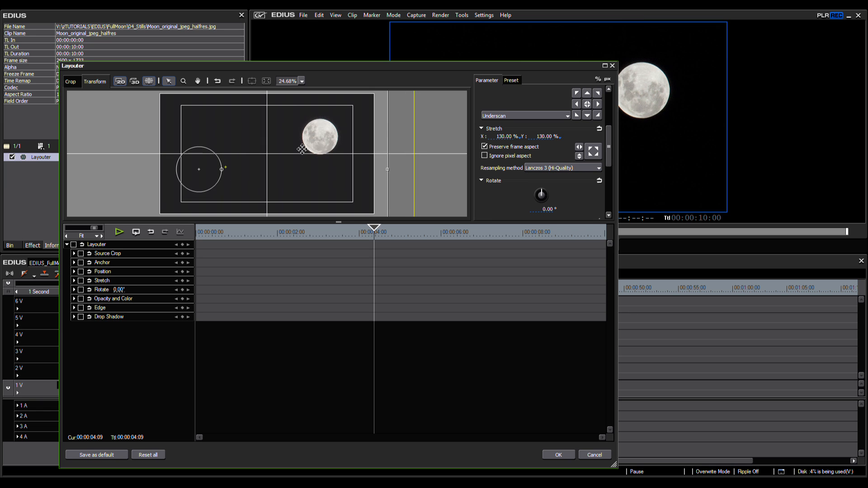
{"action": "left_click_drag", "start_coordinate": [223, 168], "coordinate": [179, 171]}
{"action": "left_click_drag", "start_coordinate": [236, 158], "coordinate": [262, 116]}
{"action": "left_click_drag", "start_coordinate": [254, 187], "coordinate": [267, 150]}
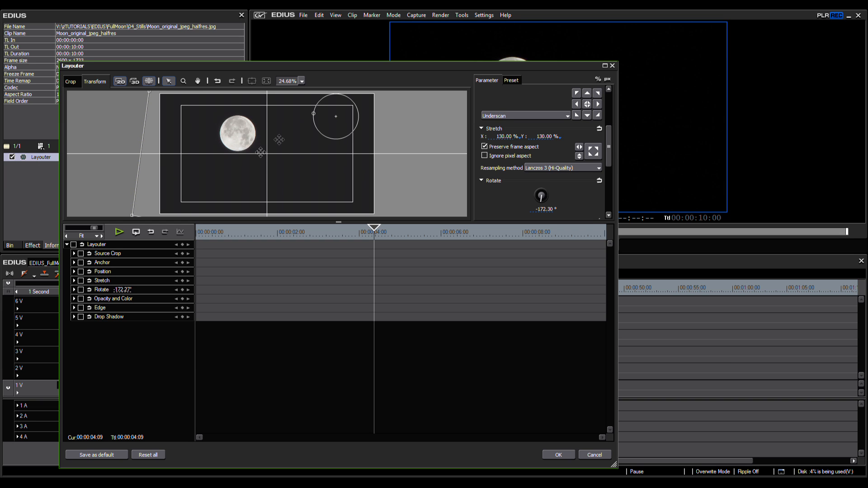
{"action": "left_click", "coordinate": [561, 456]}
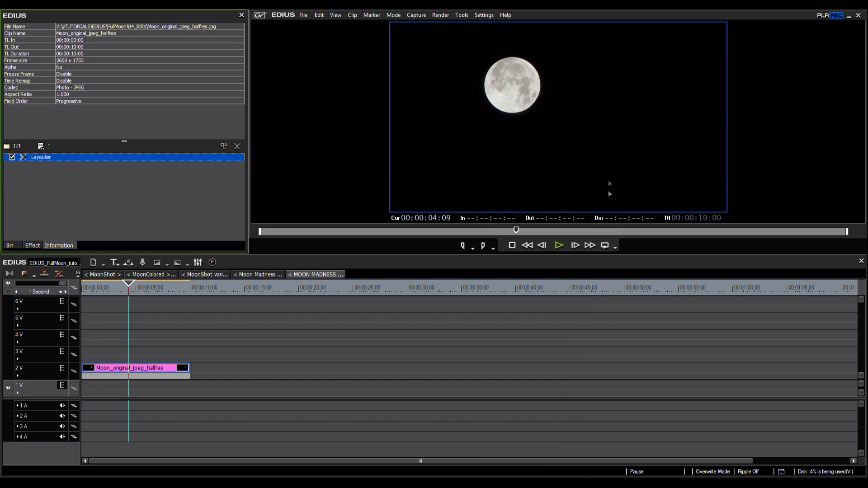
Examine the repositioned moon in full-screen view and move the playhead to about 00:00:06:04
{"action": "double_click", "coordinate": [552, 180]}
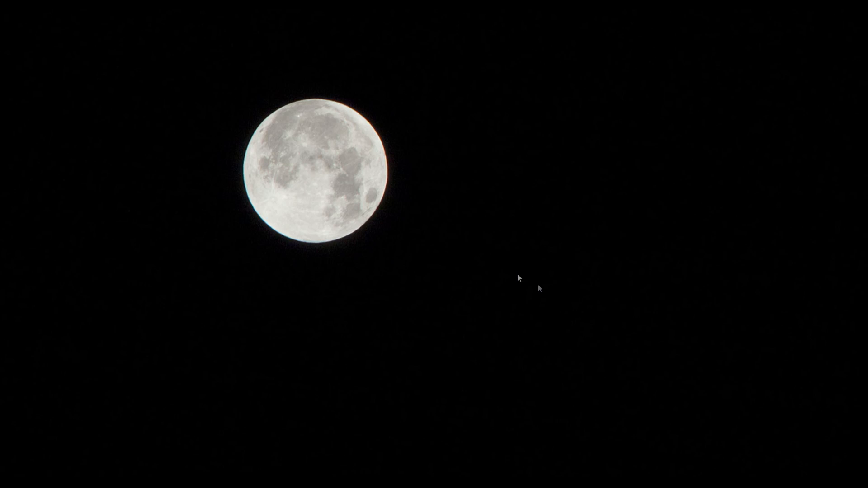
{"action": "double_click", "coordinate": [557, 284]}
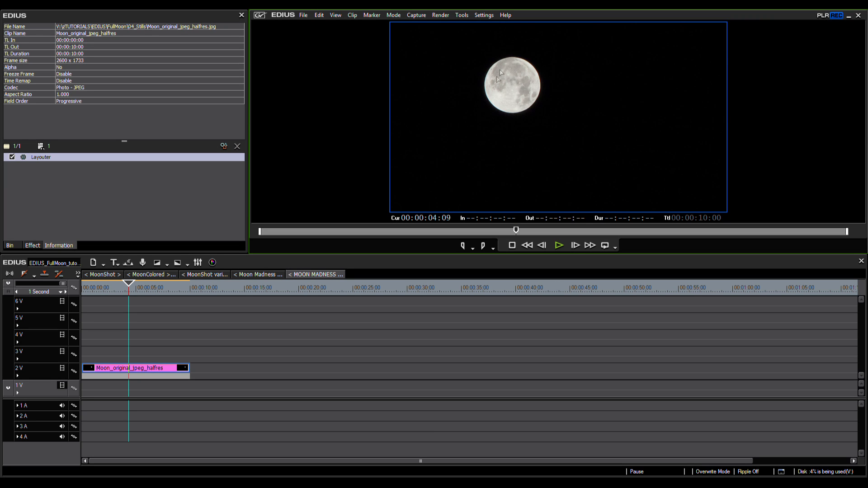
{"action": "left_click_drag", "start_coordinate": [157, 289], "coordinate": [131, 296]}
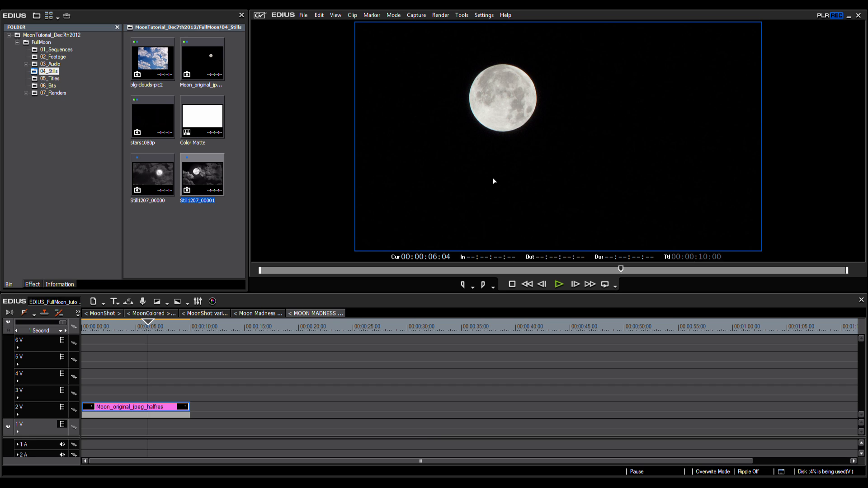
Try the Still1207_00001 cloud still beneath the moon on track 1 V, check it at about 00:00:07:08, and delete it
{"action": "left_click", "coordinate": [100, 422]}
{"action": "left_click", "coordinate": [46, 415]}
{"action": "left_click", "coordinate": [55, 425]}
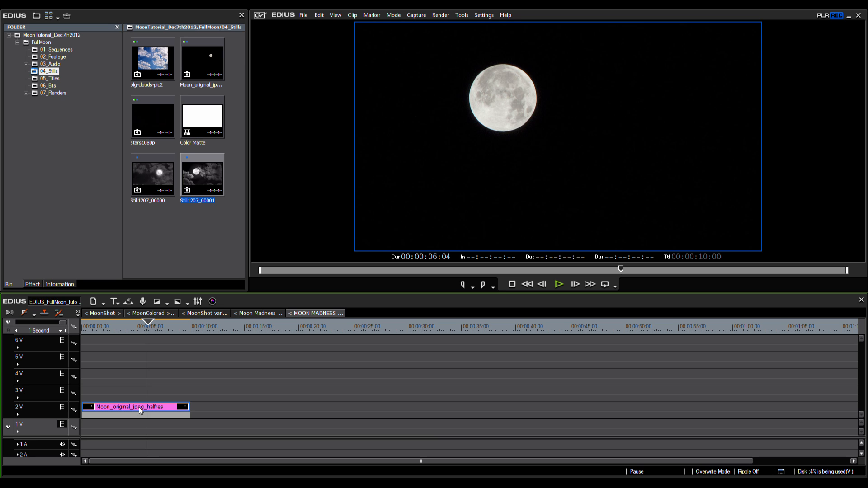
{"action": "left_click_drag", "start_coordinate": [200, 181], "coordinate": [138, 436]}
{"action": "mouse_move", "coordinate": [150, 331]}
{"action": "left_mouse_down"}
{"action": "mouse_move", "coordinate": [172, 331]}
{"action": "mouse_move", "coordinate": [161, 330]}
{"action": "left_mouse_up"}
{"action": "left_click", "coordinate": [164, 408]}
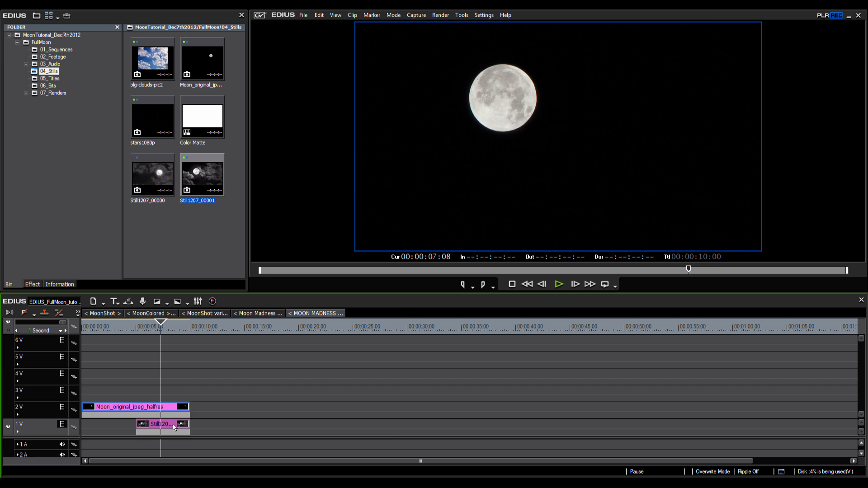
{"action": "key", "text": "Delete"}
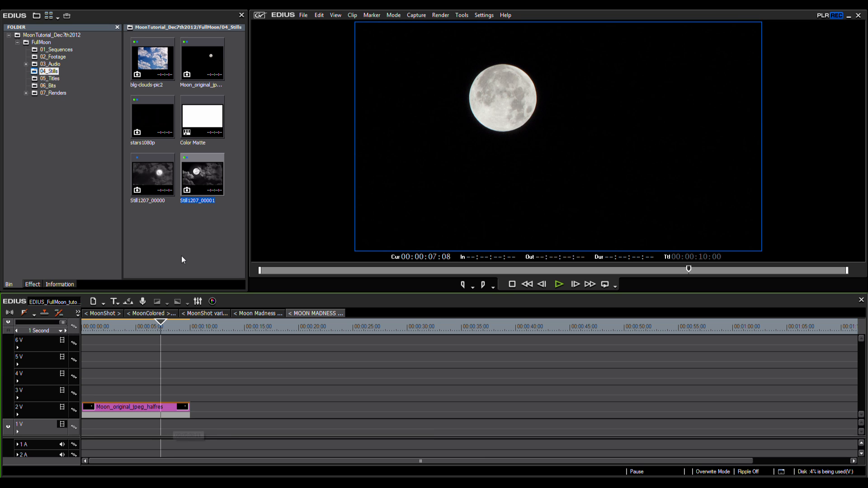
Add a Mask filter to the moon clip with an elliptical shape around the moon, making the area outside it transparent
{"action": "left_click", "coordinate": [32, 284]}
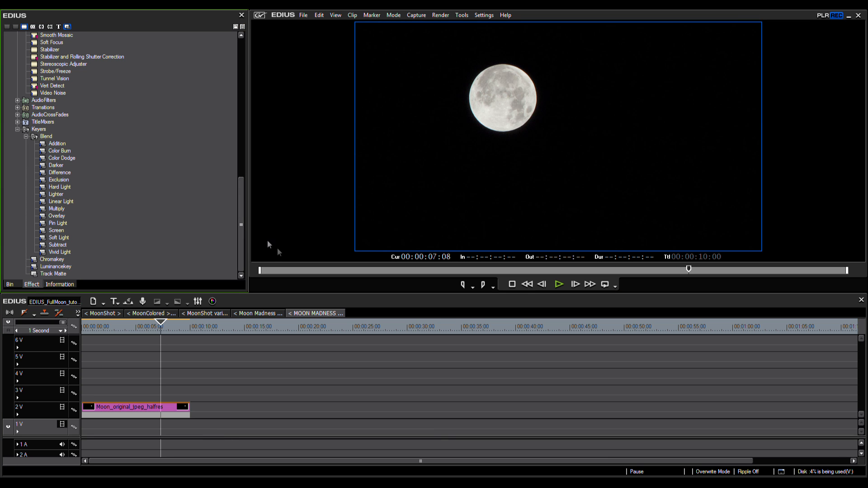
{"action": "scroll", "coordinate": [247, 258], "scroll_direction": "up", "scroll_amount": 10}
{"action": "left_click_drag", "start_coordinate": [46, 136], "coordinate": [154, 409]}
{"action": "double_click", "coordinate": [35, 167]}
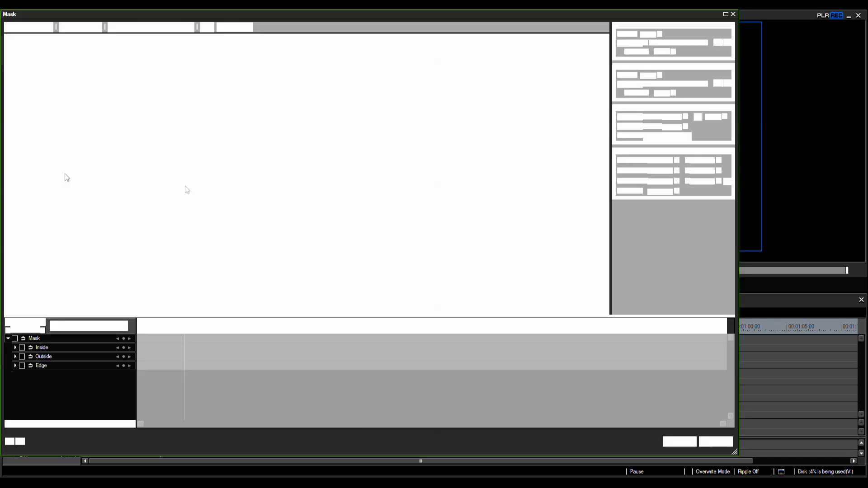
{"action": "left_click_drag", "start_coordinate": [203, 91], "coordinate": [287, 174]}
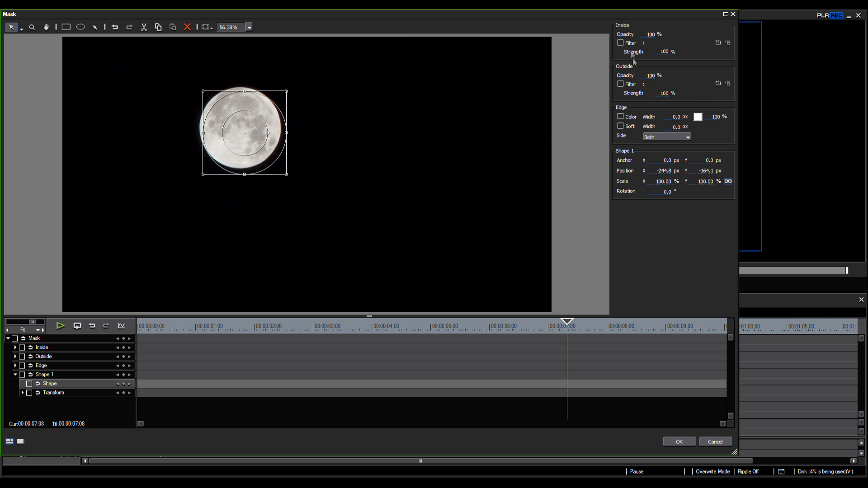
{"action": "left_click", "coordinate": [653, 77]}
{"action": "left_click", "coordinate": [680, 442]}
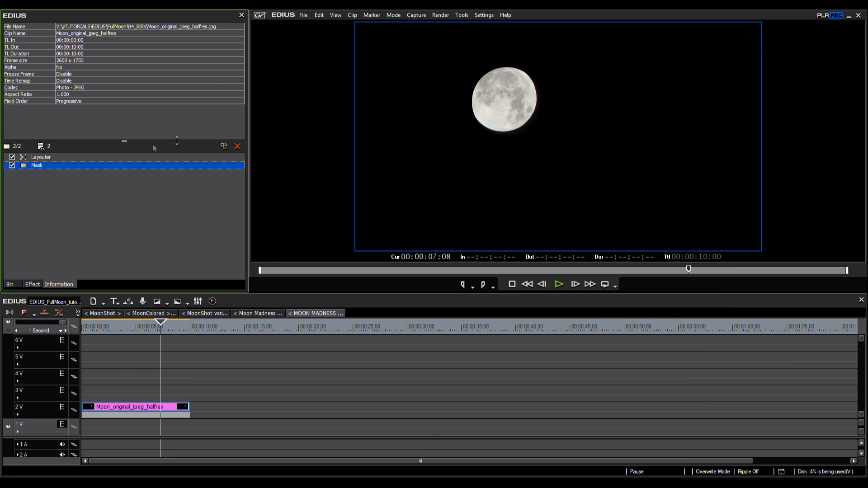
Test the masked moon over the Still1207_00001 cloud still on track 1 V, and delete that still from the timeline
{"action": "left_click", "coordinate": [10, 284]}
{"action": "left_click_drag", "start_coordinate": [217, 175], "coordinate": [150, 425]}
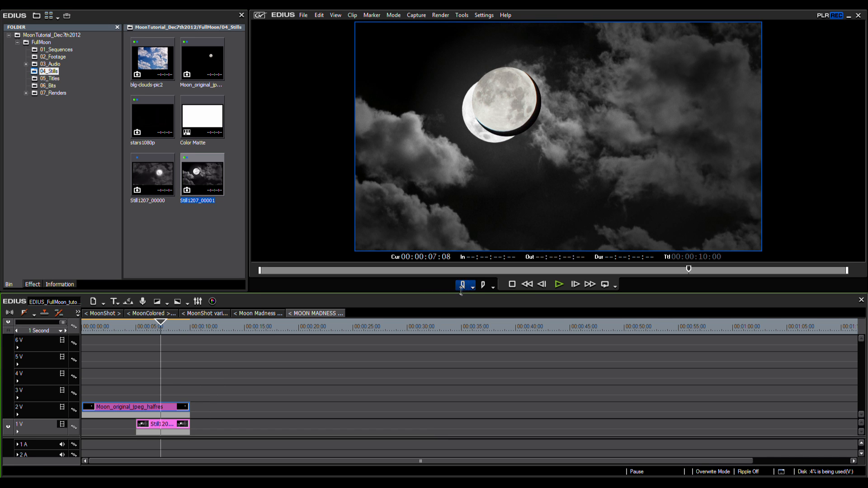
{"action": "left_click", "coordinate": [164, 427]}
{"action": "key", "text": "Delete"}
Examine the masked moon's edges in full-screen view
{"action": "double_click", "coordinate": [511, 104]}
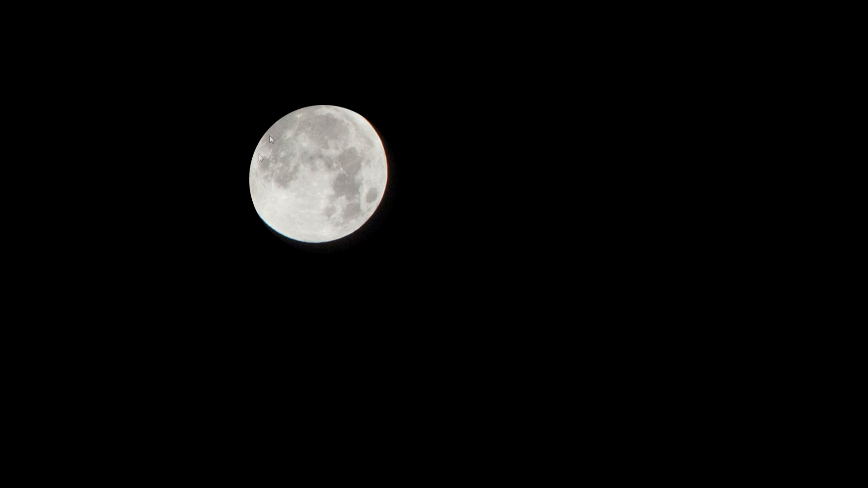
{"action": "double_click", "coordinate": [338, 181]}
{"action": "left_click", "coordinate": [189, 233]}
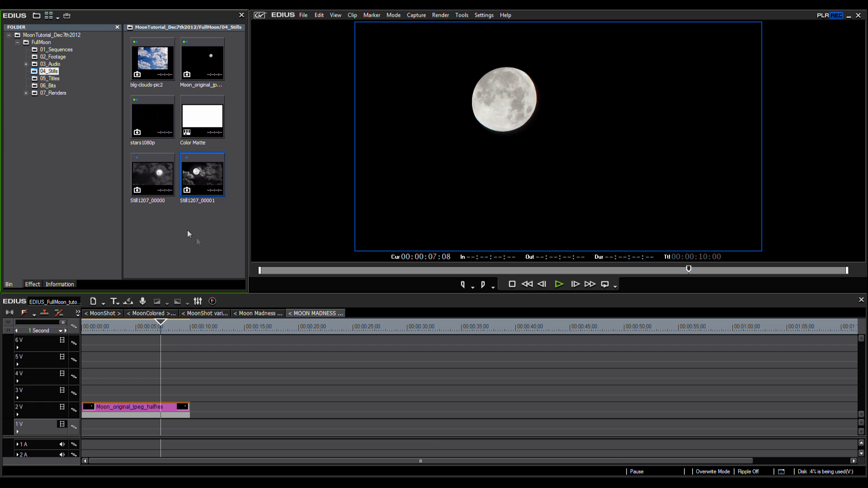
Remove the Mask filter from the moon clip and move the playhead to about 00:00:06:03
{"action": "left_click", "coordinate": [159, 411]}
{"action": "left_click", "coordinate": [71, 284]}
{"action": "left_click", "coordinate": [38, 166]}
{"action": "key", "text": "Delete"}
{"action": "left_click", "coordinate": [14, 285]}
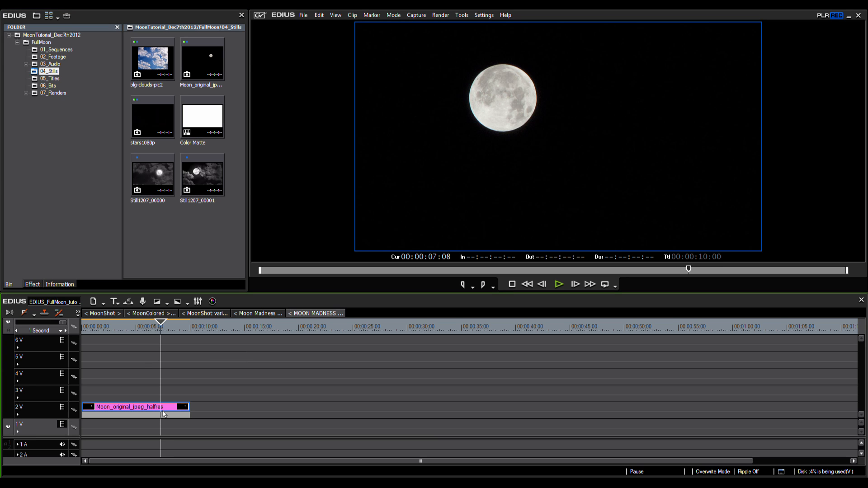
{"action": "mouse_move", "coordinate": [151, 335]}
{"action": "left_mouse_down"}
{"action": "mouse_move", "coordinate": [129, 335]}
{"action": "mouse_move", "coordinate": [158, 334]}
{"action": "mouse_move", "coordinate": [147, 333]}
{"action": "left_mouse_up"}
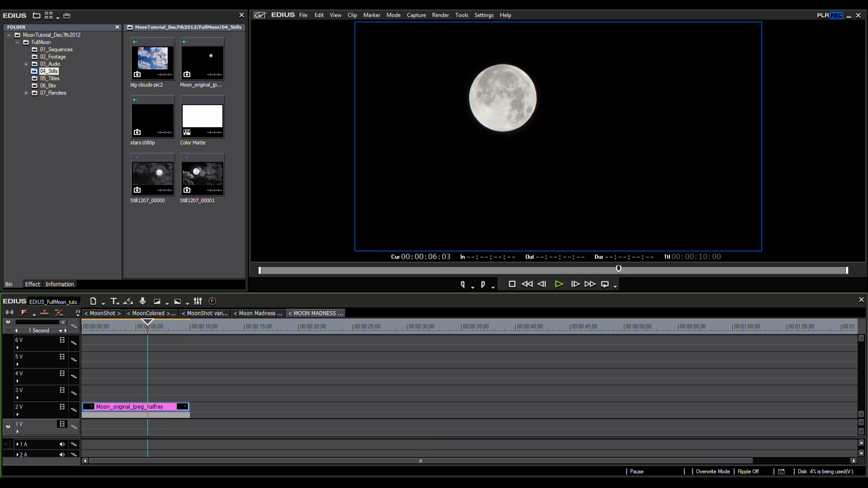
Switch to Firefox, open the tutorial site's Color page, and look through the Edius Transparency tutorials
{"action": "left_click", "coordinate": [317, 484]}
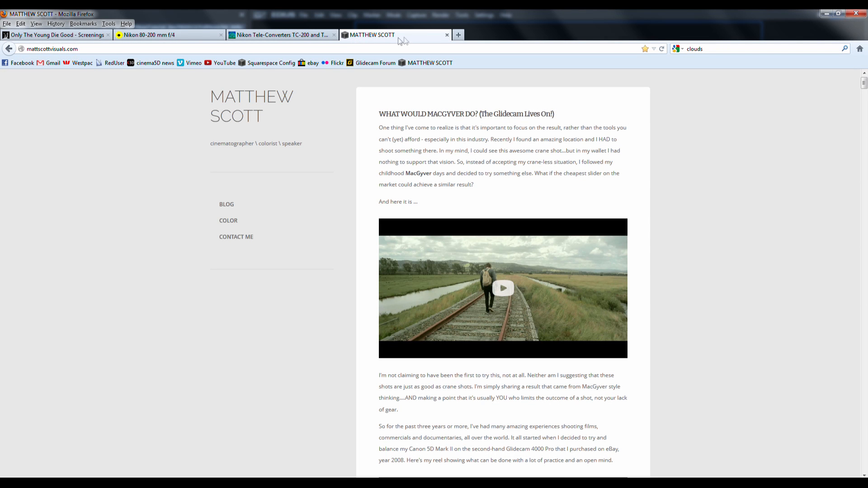
{"action": "left_click", "coordinate": [229, 221]}
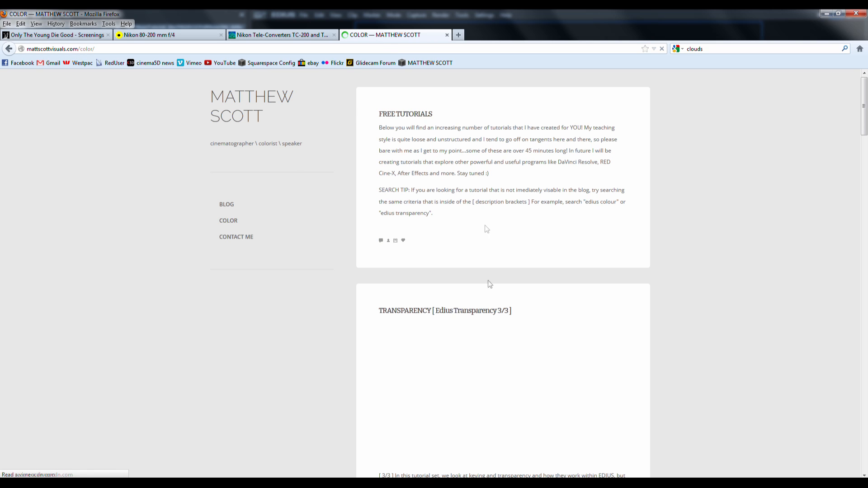
{"action": "scroll", "coordinate": [486, 285], "scroll_direction": "down", "scroll_amount": 3}
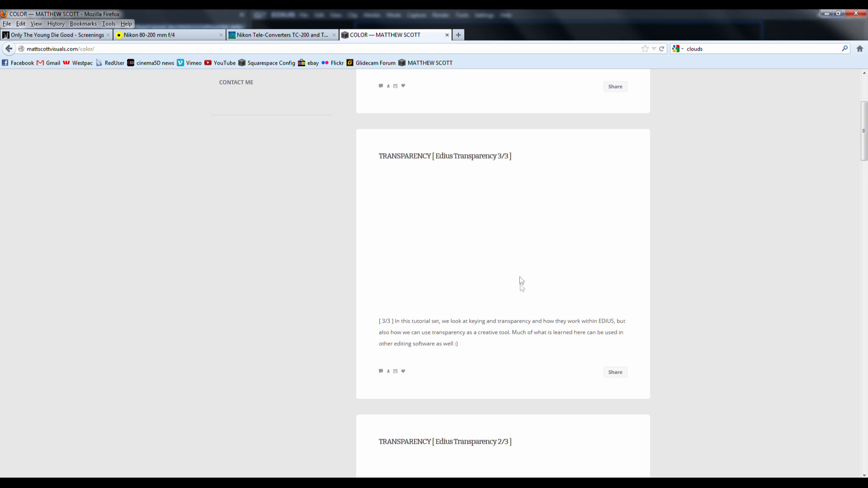
{"action": "scroll", "coordinate": [501, 232], "scroll_direction": "down", "scroll_amount": 1}
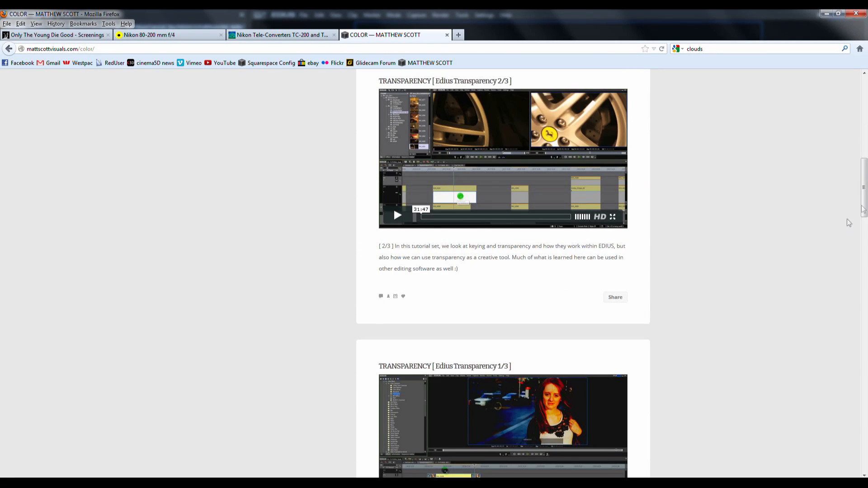
{"action": "left_click_drag", "start_coordinate": [865, 200], "coordinate": [865, 127]}
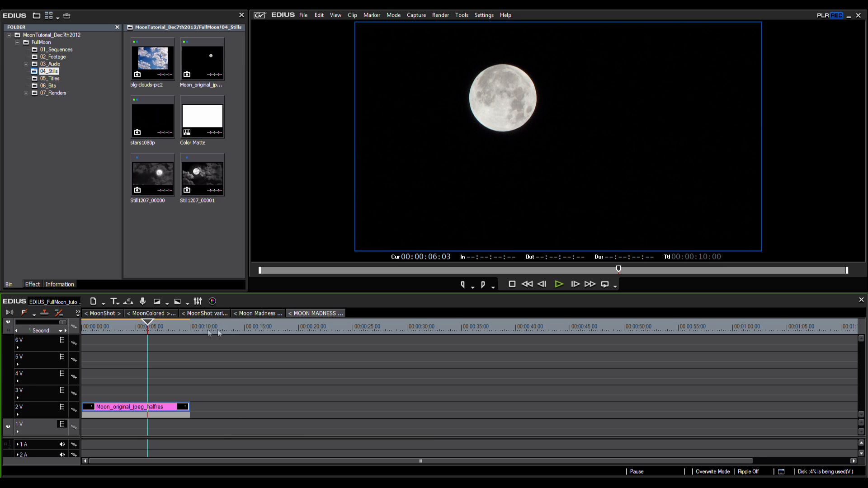
{"action": "left_click_drag", "start_coordinate": [222, 330], "coordinate": [232, 329]}
{"action": "key", "text": "bracketright"}
{"action": "left_click", "coordinate": [322, 413]}
{"action": "key", "text": "ctrl+z"}
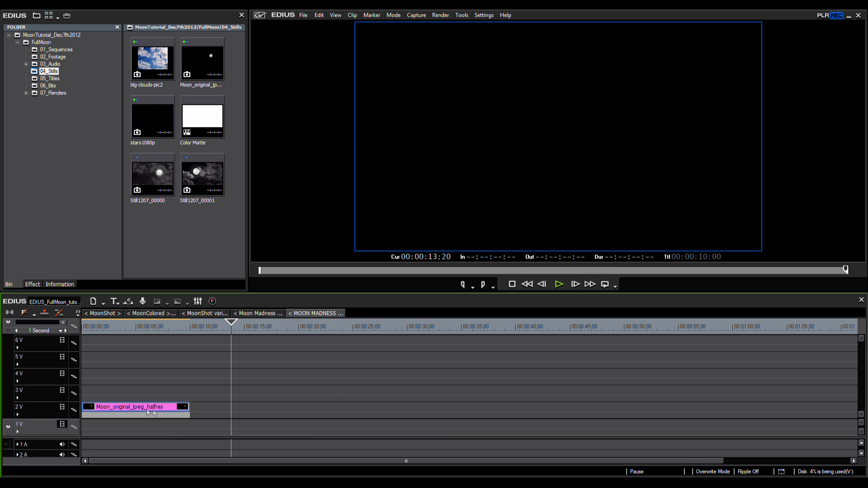
Duplicate the moon clip onto tracks 1 V and 3 V, aligned with the original, and set the playhead to about 00:00:04:03
{"action": "key", "text": "ctrl+y"}
{"action": "left_click_drag", "start_coordinate": [137, 406], "coordinate": [141, 397]}
{"action": "left_click_drag", "start_coordinate": [164, 326], "coordinate": [127, 358]}
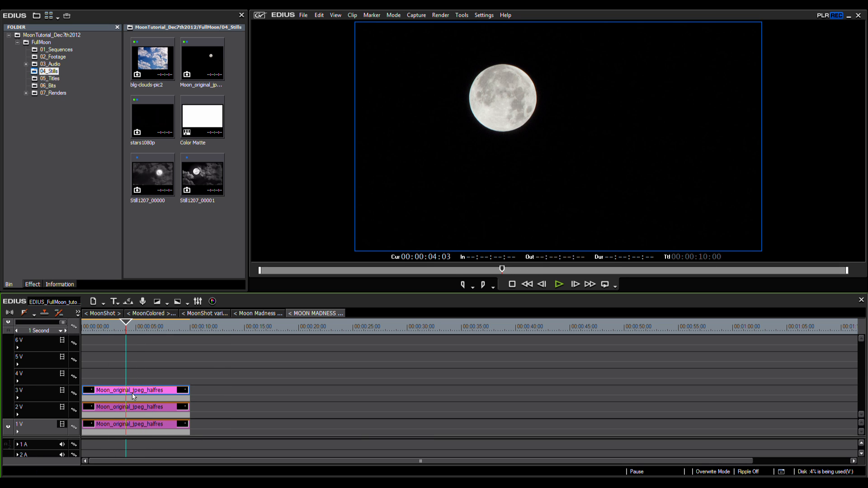
Rename video track 3 to MOON FACE
{"action": "right_click", "coordinate": [45, 393]}
{"action": "left_click", "coordinate": [47, 385]}
{"action": "type", "text": "MOON"}
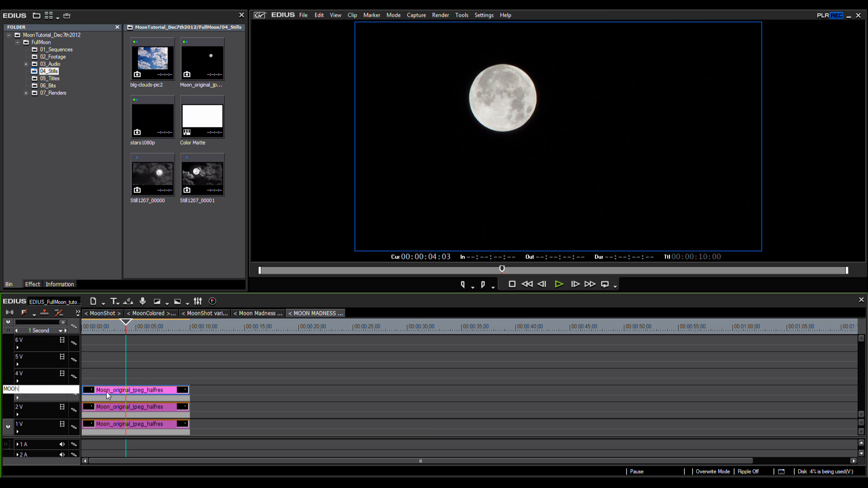
{"action": "type", "text": " FACE"}
{"action": "key", "text": "Return"}
Rename video track 2 to ALPHA
{"action": "left_click", "coordinate": [116, 408]}
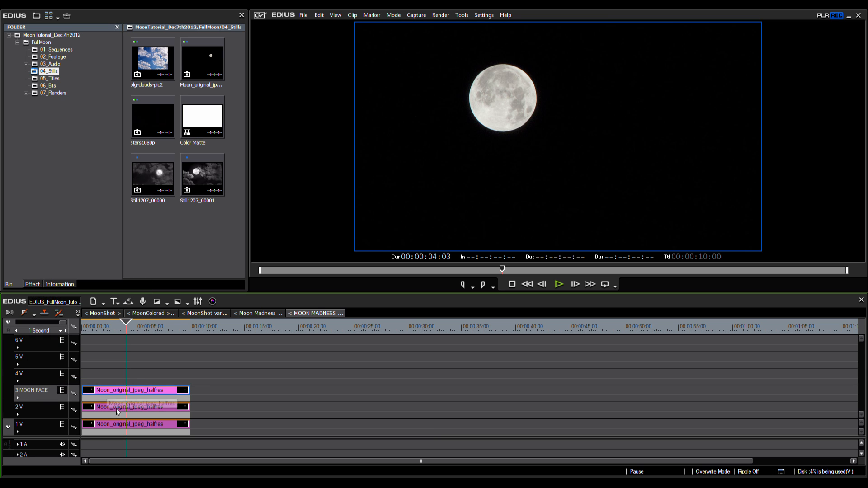
{"action": "right_click", "coordinate": [28, 411]}
{"action": "left_click", "coordinate": [47, 405]}
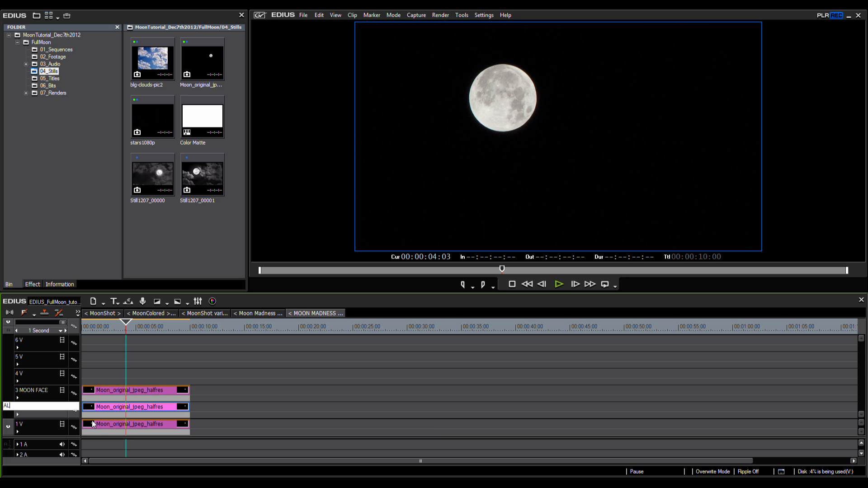
{"action": "type", "text": "ALPHA"}
{"action": "key", "text": "Return"}
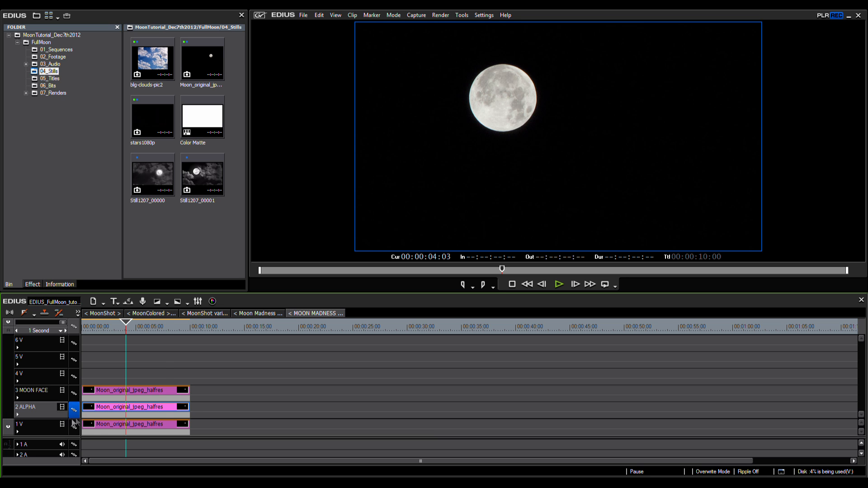
Rename video track 1 to MOON GLOW
{"action": "right_click", "coordinate": [43, 429]}
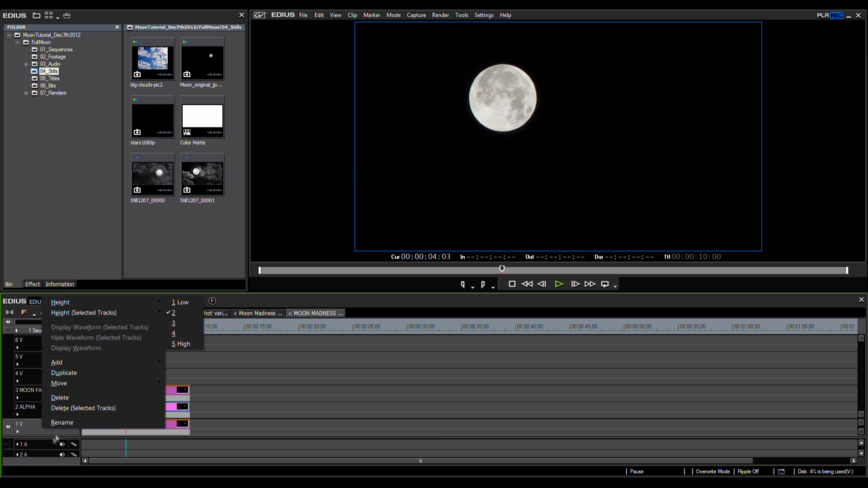
{"action": "left_click", "coordinate": [63, 423]}
{"action": "type", "text": "MOON GLOW"}
{"action": "key", "text": "Return"}
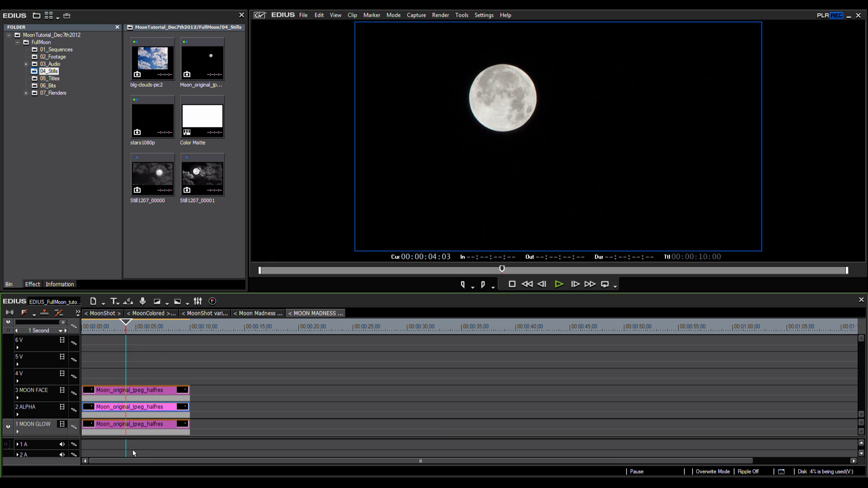
Add a Smooth Blur filter to the moon clip on the MOON GLOW track and raise its Radius to the maximum
{"action": "left_click", "coordinate": [156, 422]}
{"action": "left_click", "coordinate": [142, 409]}
{"action": "left_click", "coordinate": [146, 425]}
{"action": "left_click", "coordinate": [33, 284]}
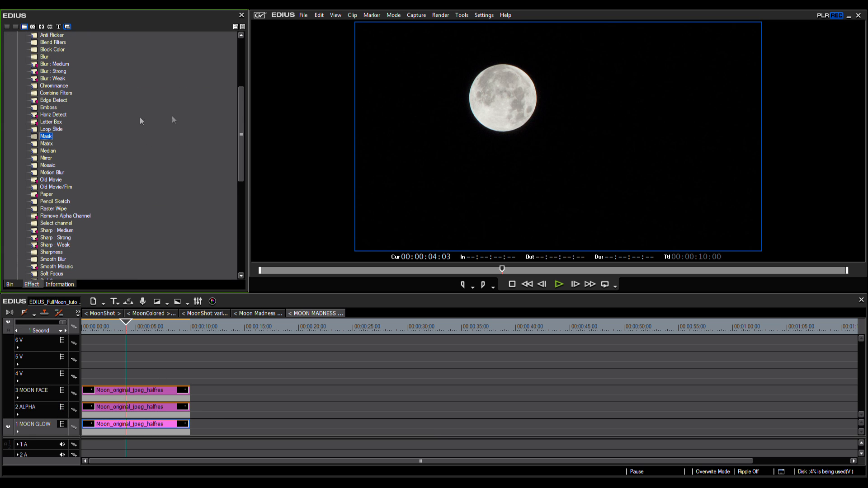
{"action": "left_click_drag", "start_coordinate": [241, 154], "coordinate": [240, 210]}
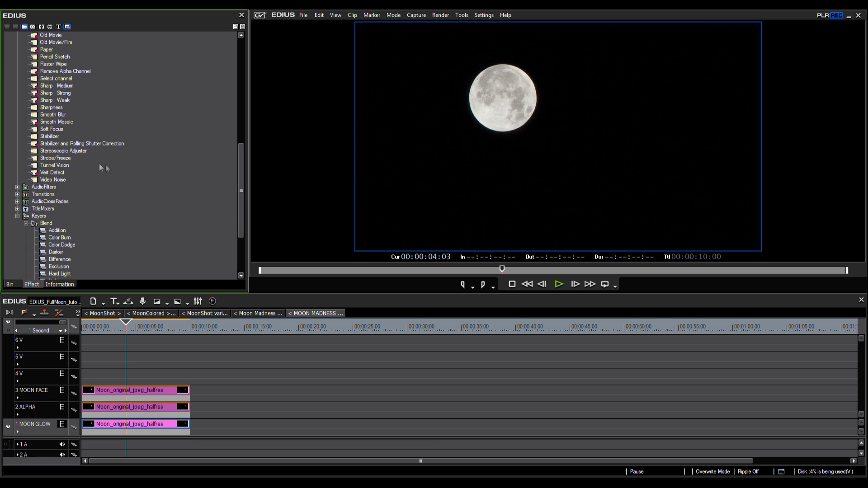
{"action": "left_click_drag", "start_coordinate": [53, 115], "coordinate": [142, 423]}
{"action": "double_click", "coordinate": [49, 166]}
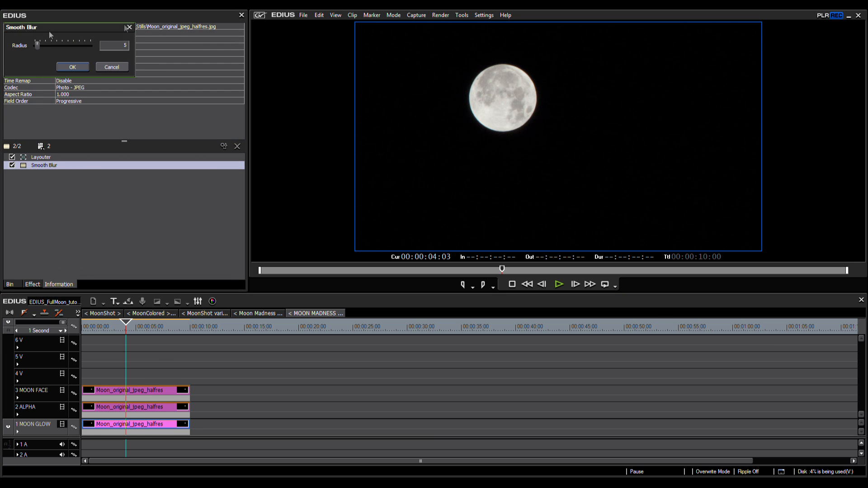
{"action": "left_click_drag", "start_coordinate": [37, 45], "coordinate": [151, 51]}
{"action": "left_click", "coordinate": [111, 67]}
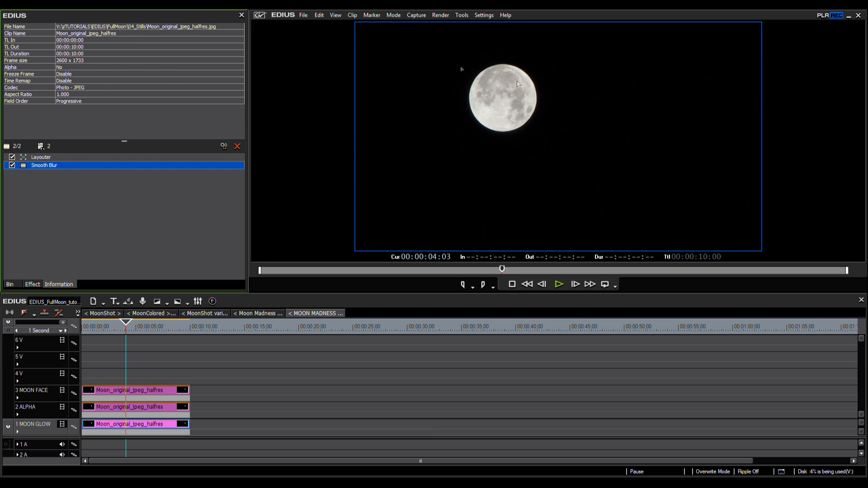
Apply the Track Matte keyer to the moon clip on the MOON FACE track
{"action": "left_click", "coordinate": [137, 413]}
{"action": "left_click", "coordinate": [133, 395]}
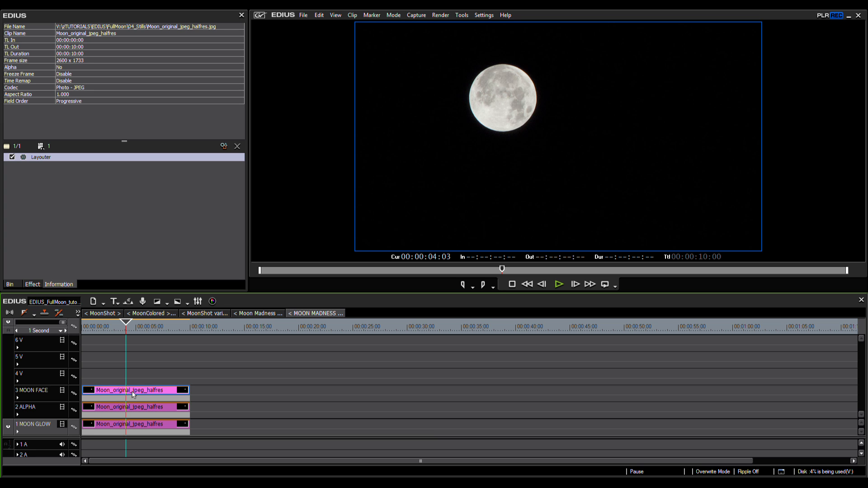
{"action": "left_click", "coordinate": [143, 427]}
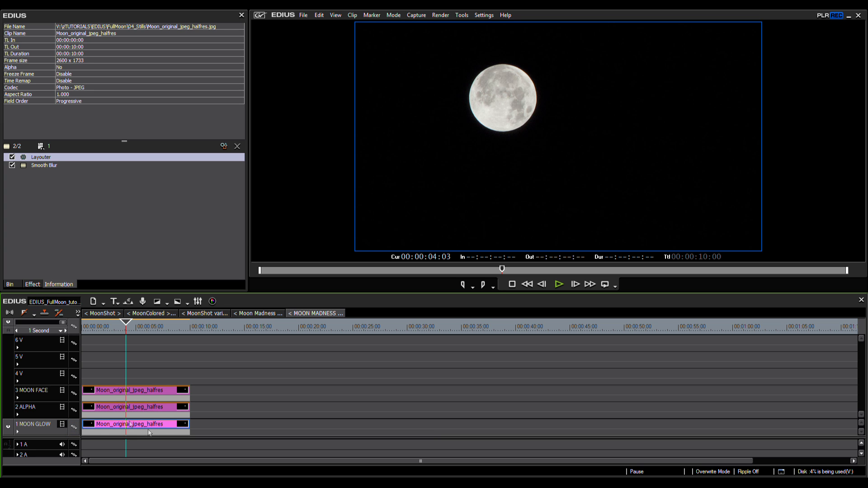
{"action": "left_click", "coordinate": [150, 407]}
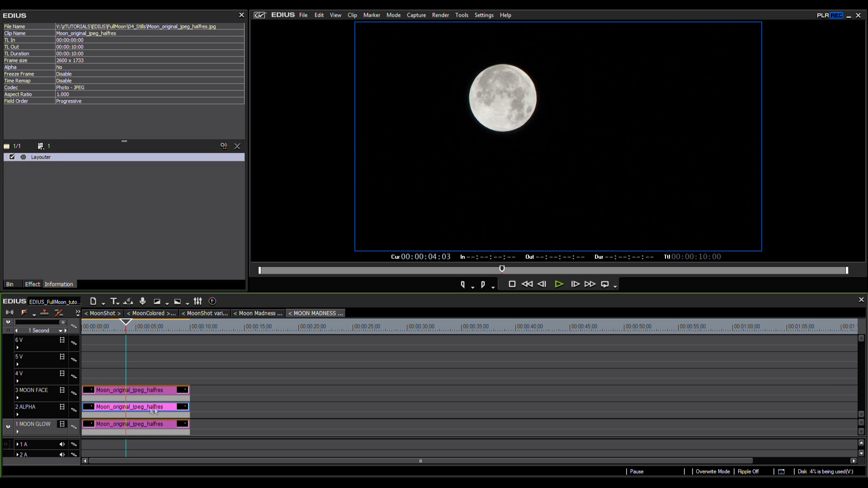
{"action": "left_click", "coordinate": [43, 206]}
{"action": "left_click", "coordinate": [32, 285]}
{"action": "scroll", "coordinate": [157, 231], "scroll_direction": "down", "scroll_amount": 4}
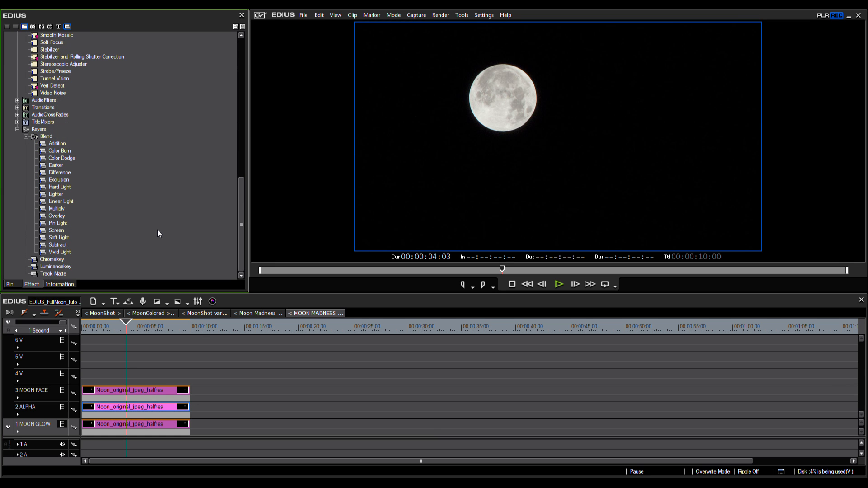
{"action": "left_click", "coordinate": [54, 274]}
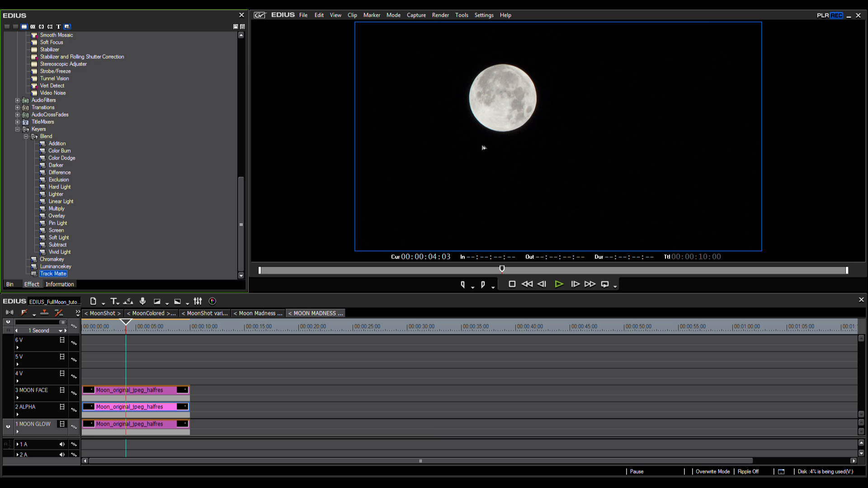
{"action": "left_click", "coordinate": [138, 397]}
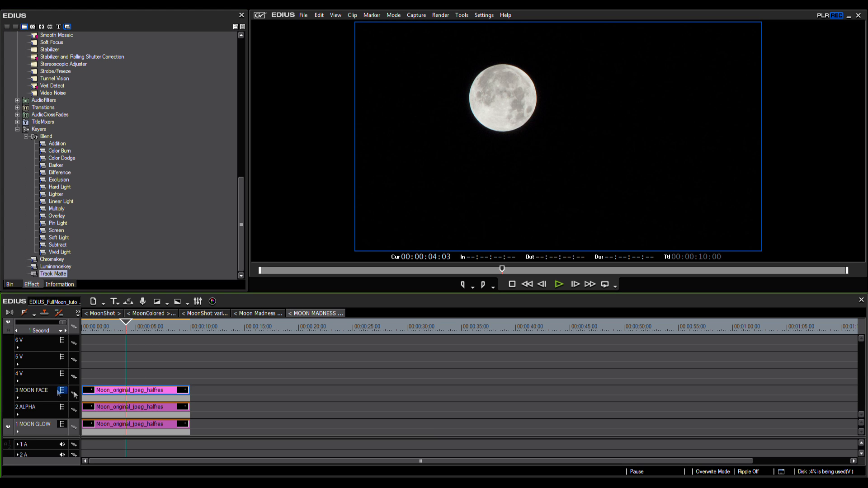
{"action": "left_click_drag", "start_coordinate": [59, 277], "coordinate": [144, 398]}
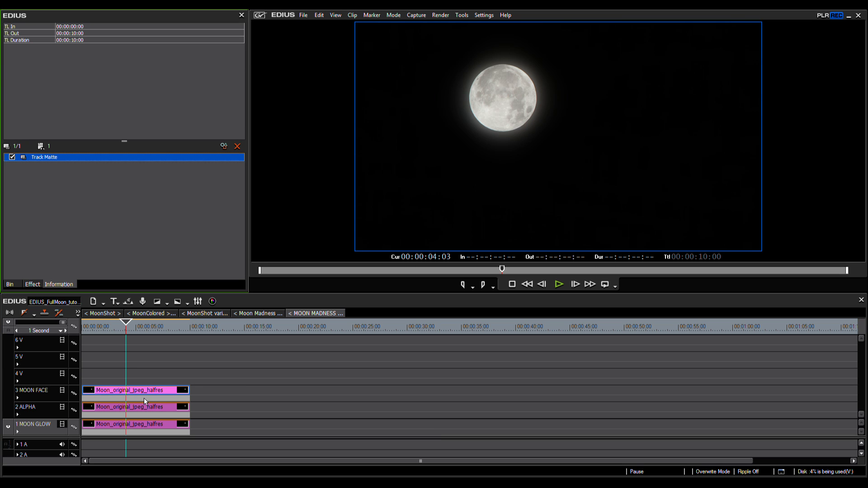
Examine the glow around the moon in full-screen view and compare the image with the MOON GLOW track hidden and shown
{"action": "double_click", "coordinate": [520, 91]}
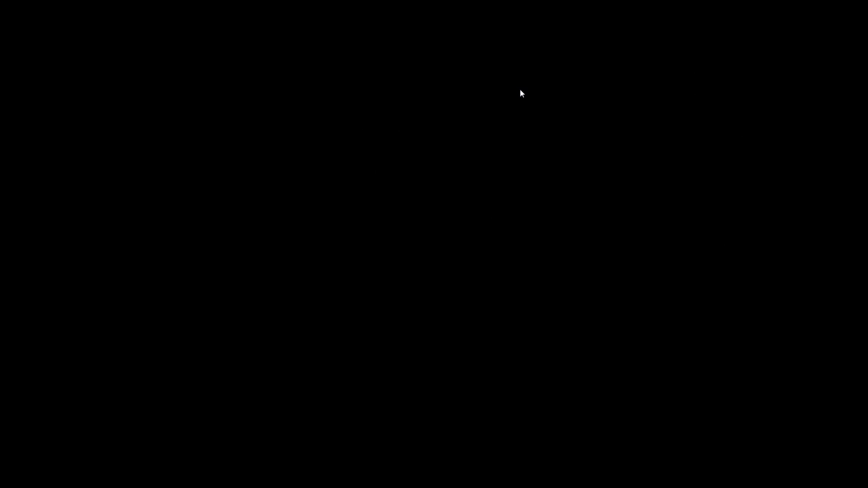
{"action": "double_click", "coordinate": [420, 299]}
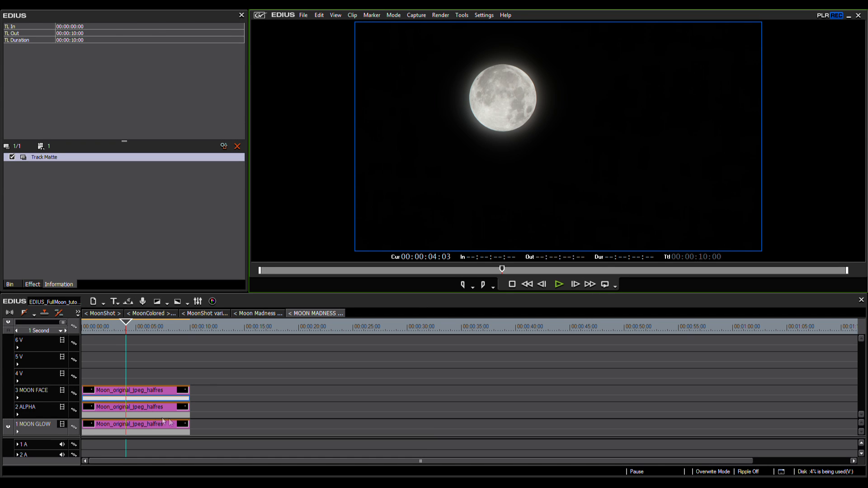
{"action": "left_click", "coordinate": [147, 411]}
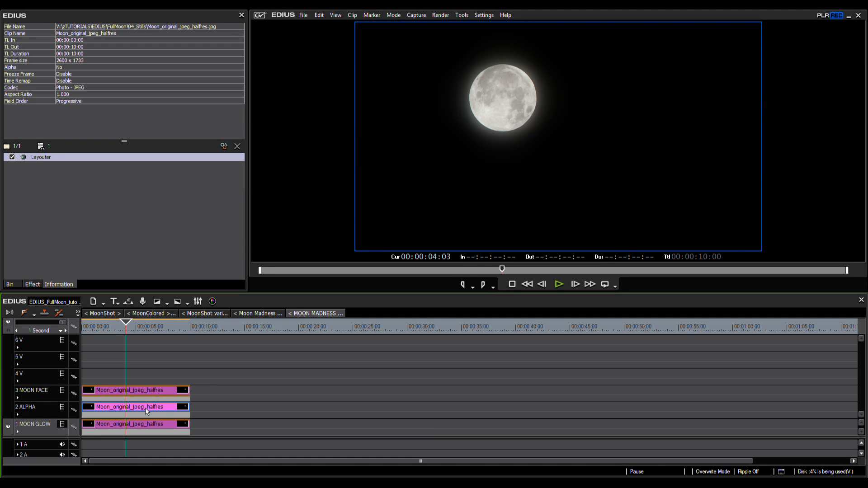
{"action": "left_click", "coordinate": [62, 425]}
{"action": "left_click", "coordinate": [63, 425]}
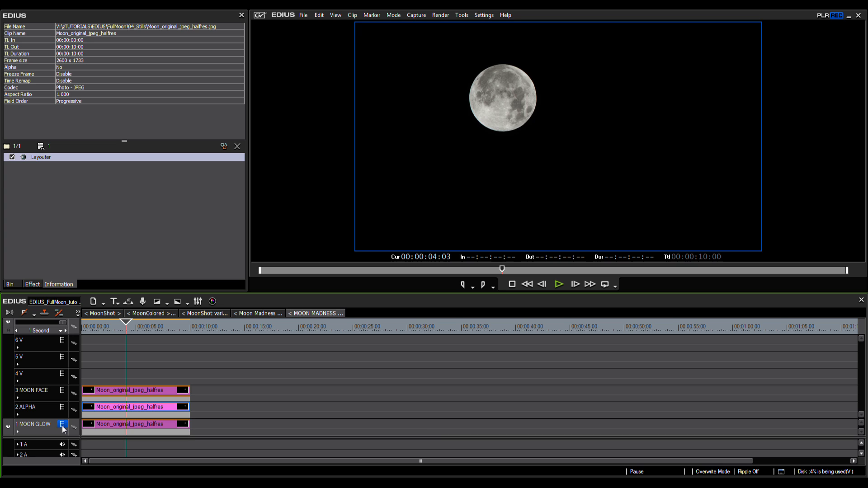
{"action": "left_click", "coordinate": [62, 424]}
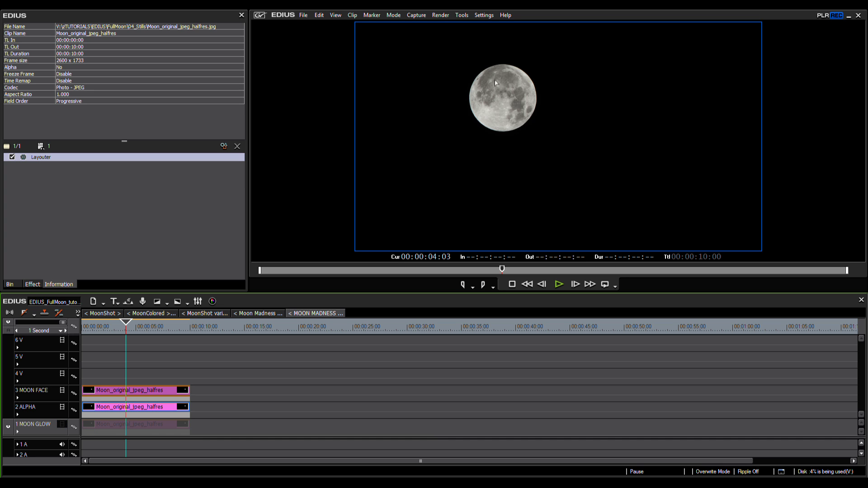
{"action": "left_click", "coordinate": [63, 425]}
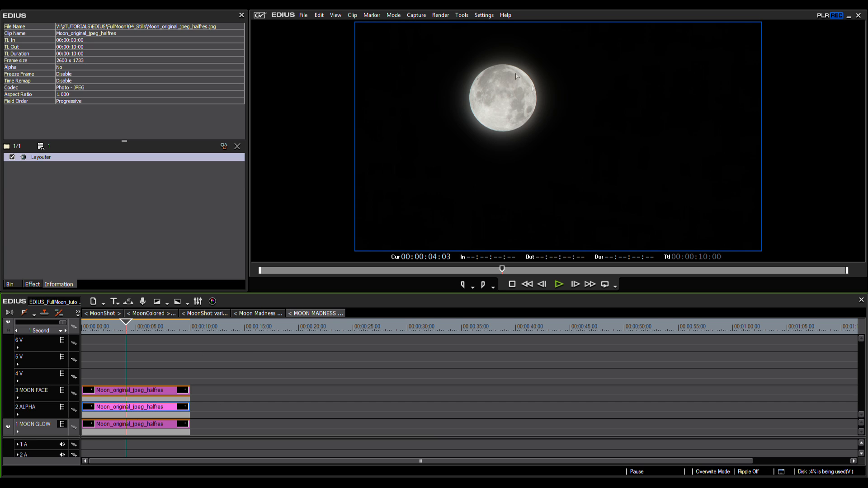
Hide the MOON FACE and MOON GLOW tracks and add a YUV Curve filter to the moon clip on the ALPHA track
{"action": "left_click", "coordinate": [151, 393]}
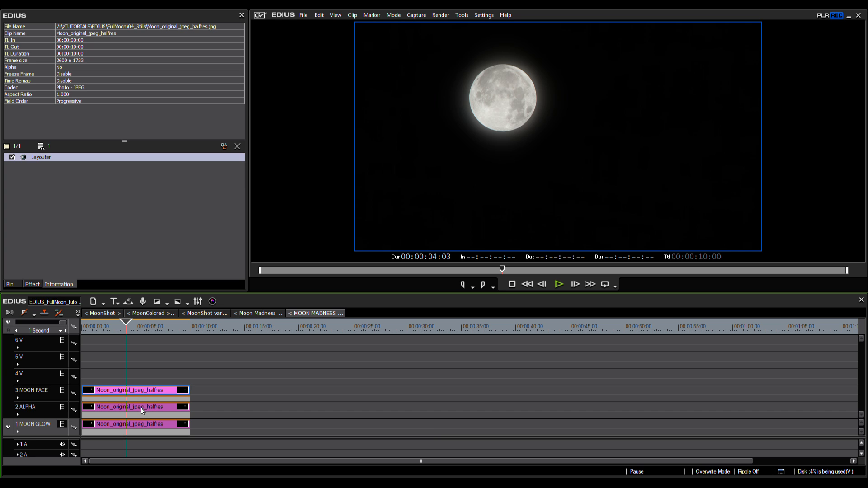
{"action": "left_click", "coordinate": [119, 409]}
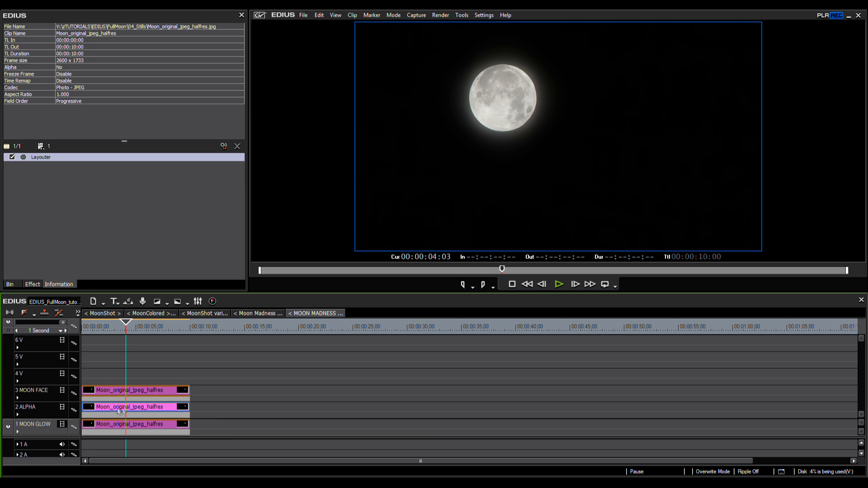
{"action": "left_click", "coordinate": [62, 391]}
{"action": "left_click", "coordinate": [62, 424]}
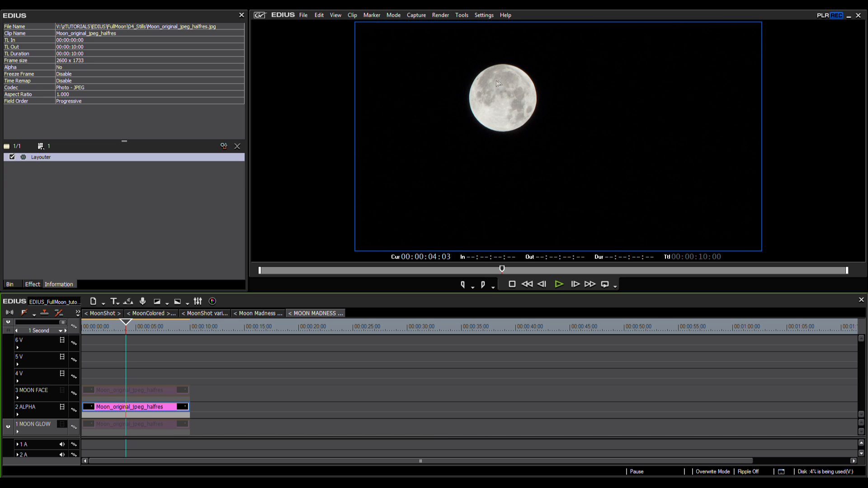
{"action": "left_click", "coordinate": [33, 285]}
{"action": "scroll", "coordinate": [237, 238], "scroll_direction": "down", "scroll_amount": 5}
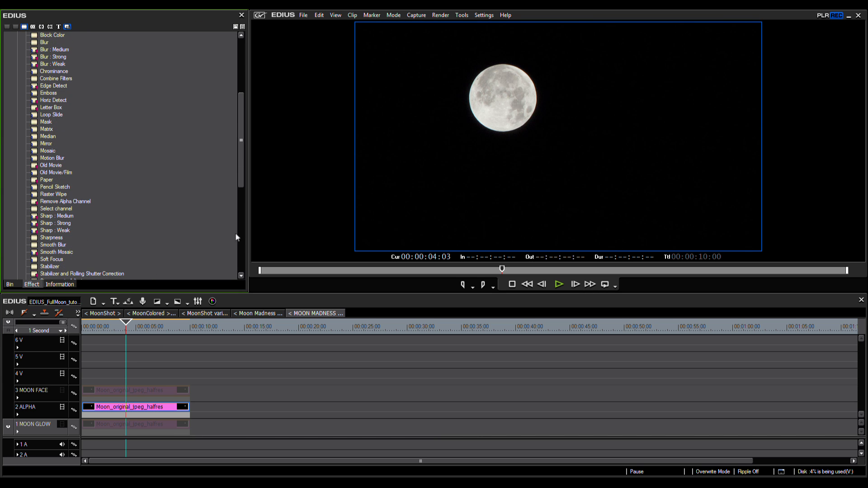
{"action": "scroll", "coordinate": [244, 183], "scroll_direction": "up", "scroll_amount": 6}
{"action": "left_click_drag", "start_coordinate": [67, 151], "coordinate": [136, 407]}
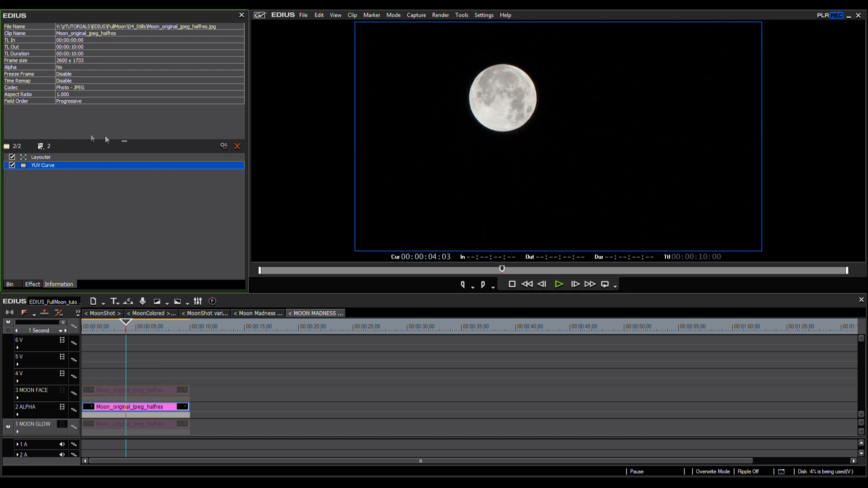
Steepen the Y curve of the ALPHA clip's YUV Curve filter, moving its white point to about mid-range and its black point slightly inward
{"action": "double_click", "coordinate": [42, 165]}
{"action": "left_click_drag", "start_coordinate": [328, 200], "coordinate": [271, 201]}
{"action": "left_click_drag", "start_coordinate": [213, 315], "coordinate": [227, 316]}
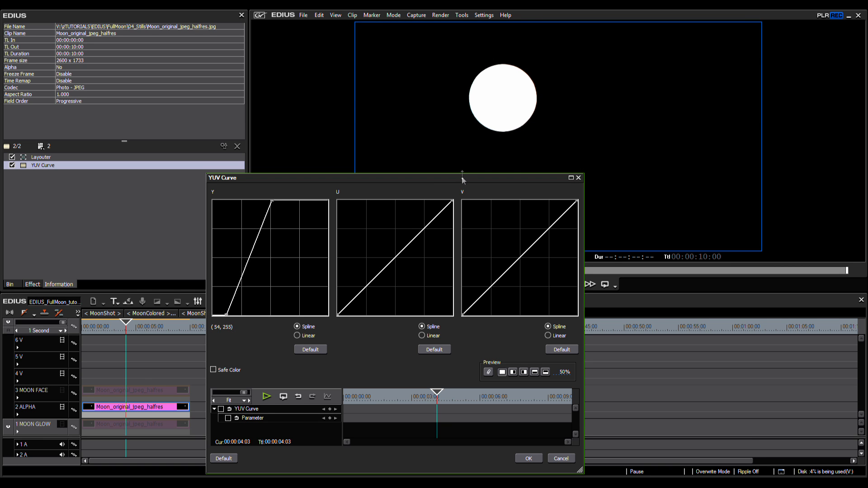
{"action": "left_click_drag", "start_coordinate": [489, 178], "coordinate": [387, 55]}
{"action": "left_click", "coordinate": [428, 338]}
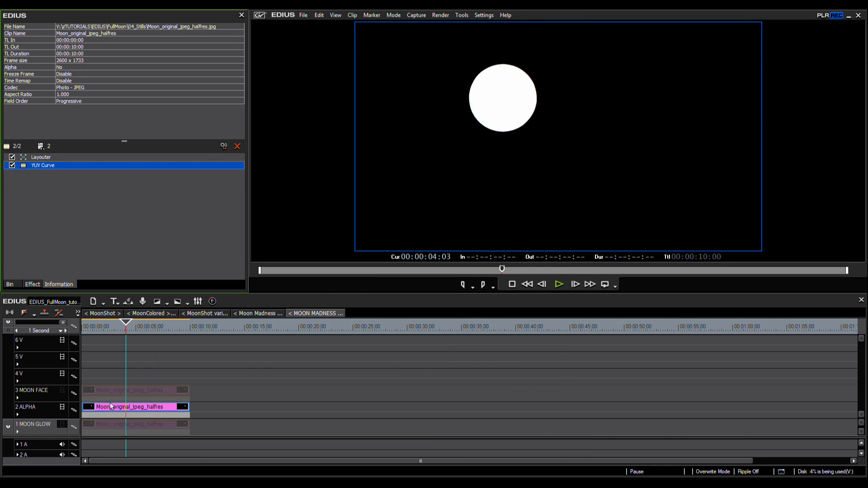
Show the MOON FACE and MOON GLOW tracks again
{"action": "key", "text": "Delete"}
{"action": "left_click", "coordinate": [63, 392]}
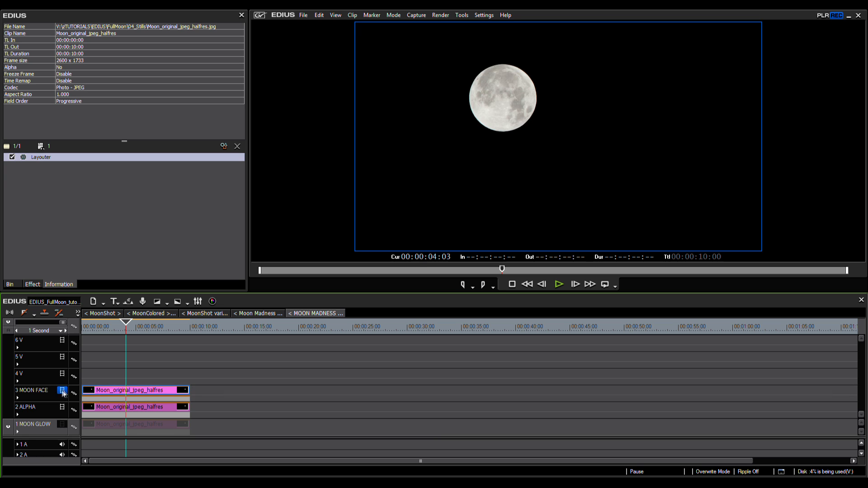
{"action": "left_click", "coordinate": [63, 425]}
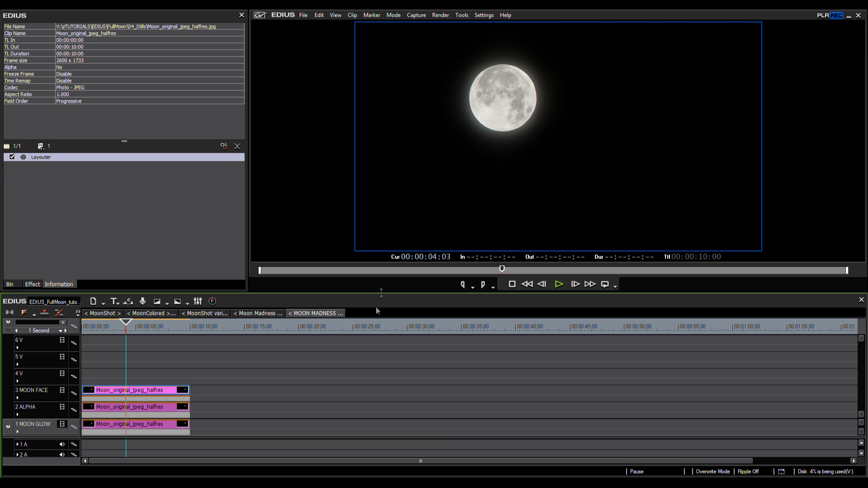
Stack copies of the Smooth Blur filter on the MOON GLOW clip until it carries seven of them
{"action": "left_click", "coordinate": [156, 425]}
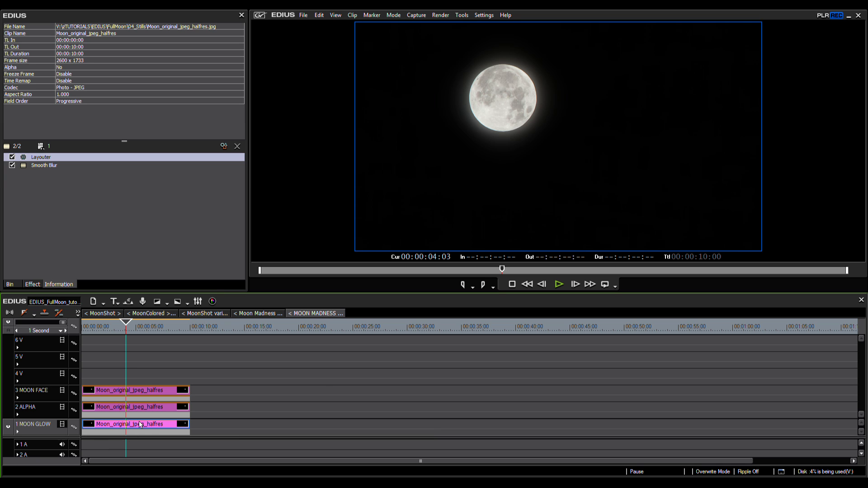
{"action": "left_click", "coordinate": [47, 166]}
{"action": "left_click_drag", "start_coordinate": [47, 167], "coordinate": [140, 426]}
{"action": "left_click", "coordinate": [44, 165], "text": "ctrl"}
{"action": "left_click_drag", "start_coordinate": [44, 166], "coordinate": [136, 430]}
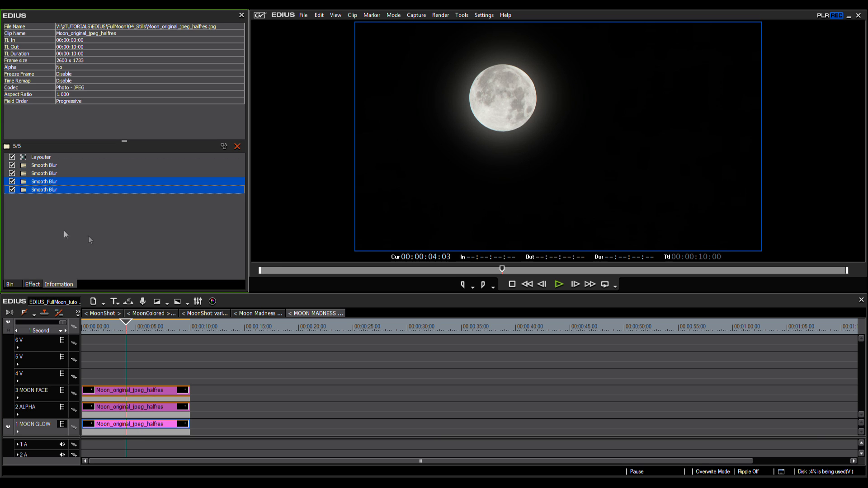
{"action": "left_click", "coordinate": [41, 174], "text": "ctrl"}
{"action": "left_click_drag", "start_coordinate": [41, 174], "coordinate": [153, 429]}
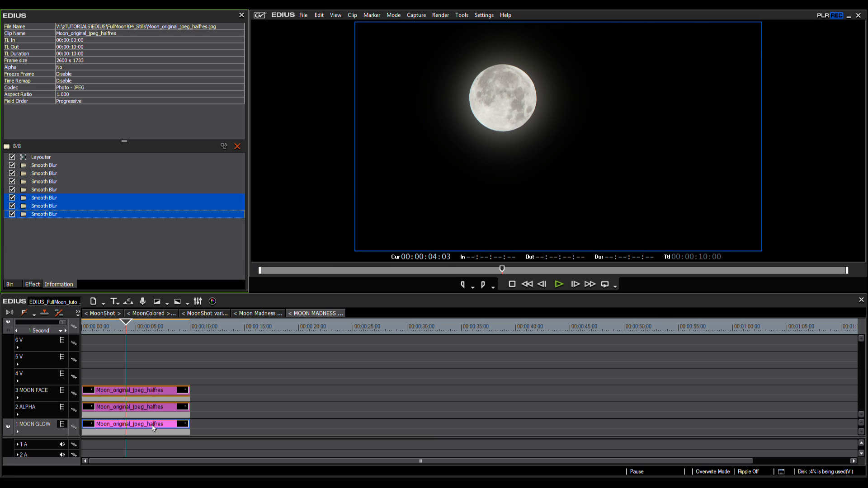
Inspect the composited moon and its blurred glow at full-screen size, then at a slightly later frame
{"action": "double_click", "coordinate": [547, 188]}
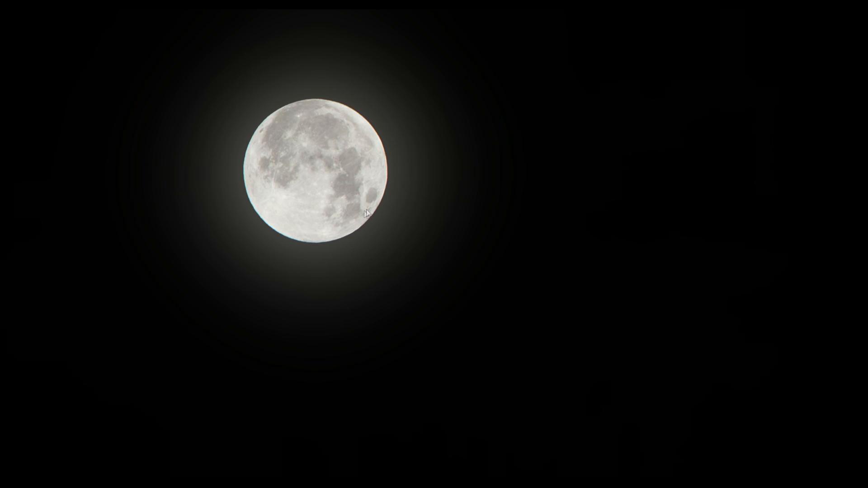
{"action": "double_click", "coordinate": [506, 313]}
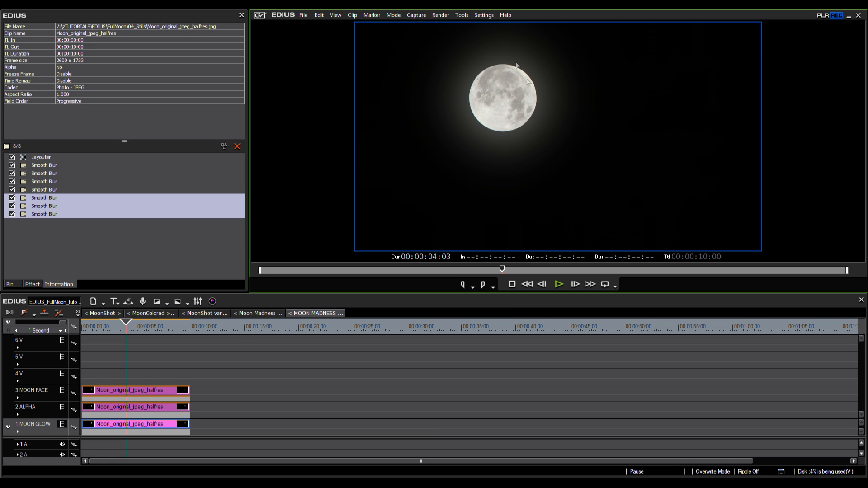
{"action": "left_click", "coordinate": [126, 390]}
{"action": "mouse_move", "coordinate": [126, 325]}
{"action": "left_mouse_down"}
{"action": "mouse_move", "coordinate": [119, 328]}
{"action": "mouse_move", "coordinate": [148, 335]}
{"action": "mouse_move", "coordinate": [131, 329]}
{"action": "left_mouse_up"}
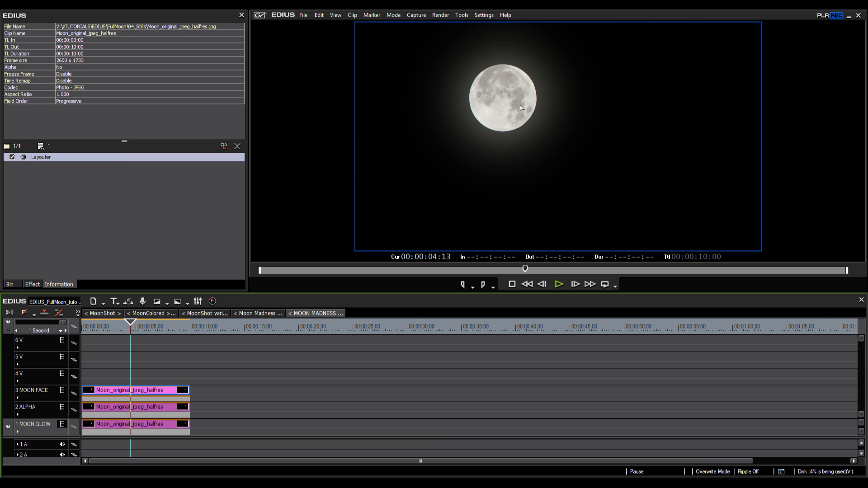
Preview the blg-clouds-pic2 still from the 04_Stills bin folder
{"action": "left_click", "coordinate": [18, 287]}
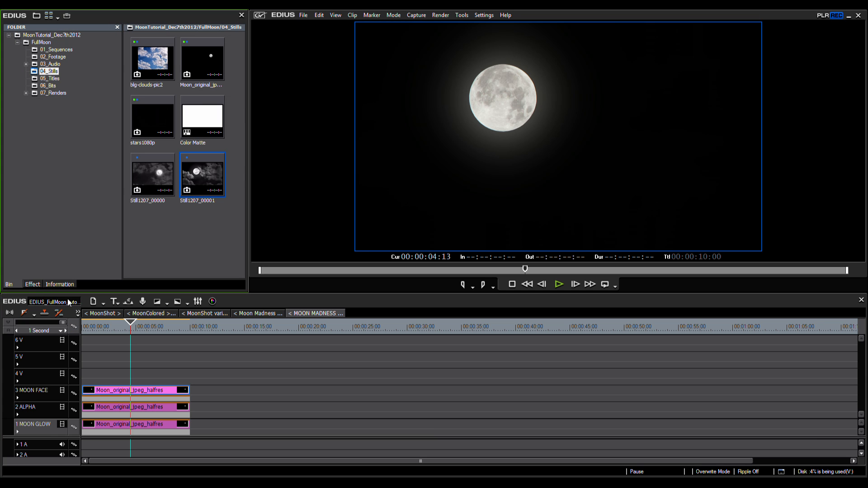
{"action": "left_click", "coordinate": [159, 66]}
{"action": "double_click", "coordinate": [158, 66]}
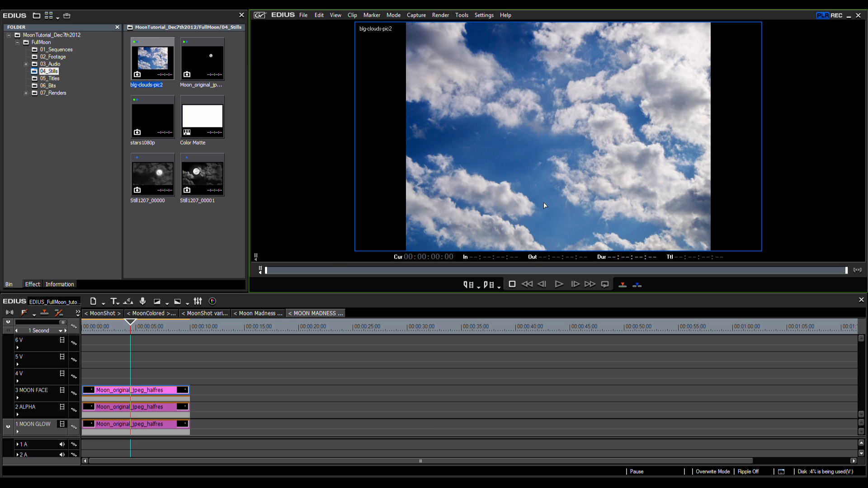
Switch to Firefox, search Google Images for "clouds" in a new tab and browse the pictures
{"action": "key", "text": "alt+Tab"}
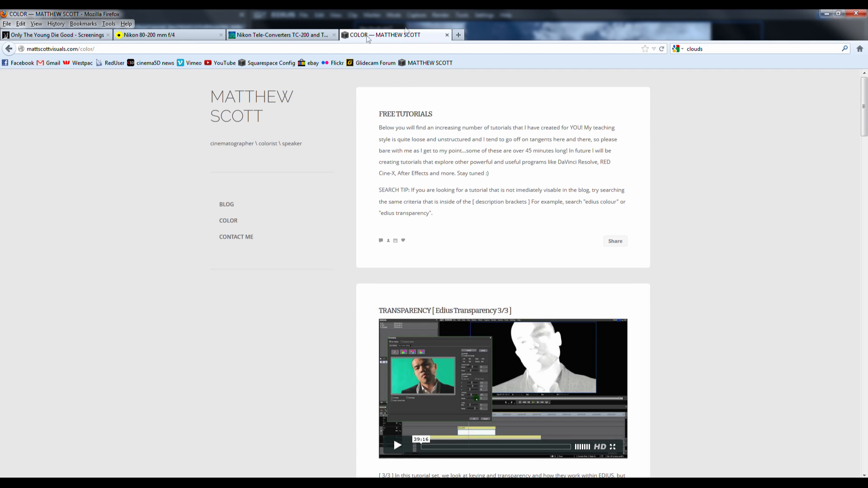
{"action": "left_click", "coordinate": [458, 35]}
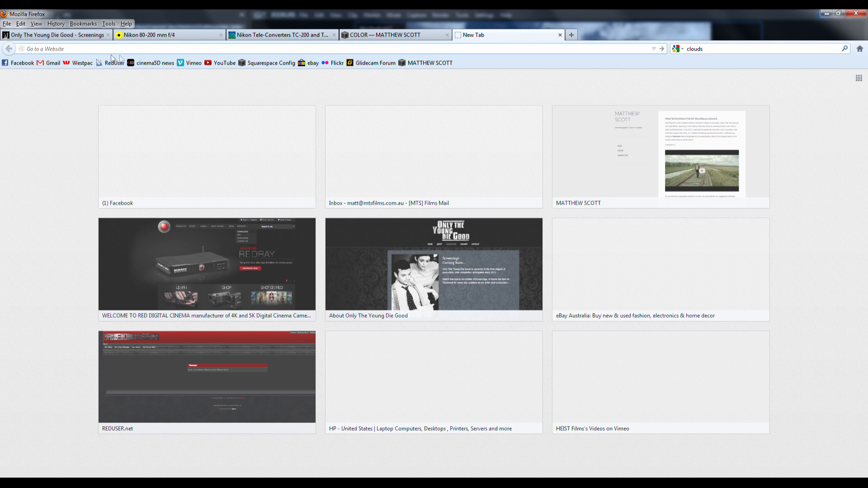
{"action": "left_click", "coordinate": [717, 50]}
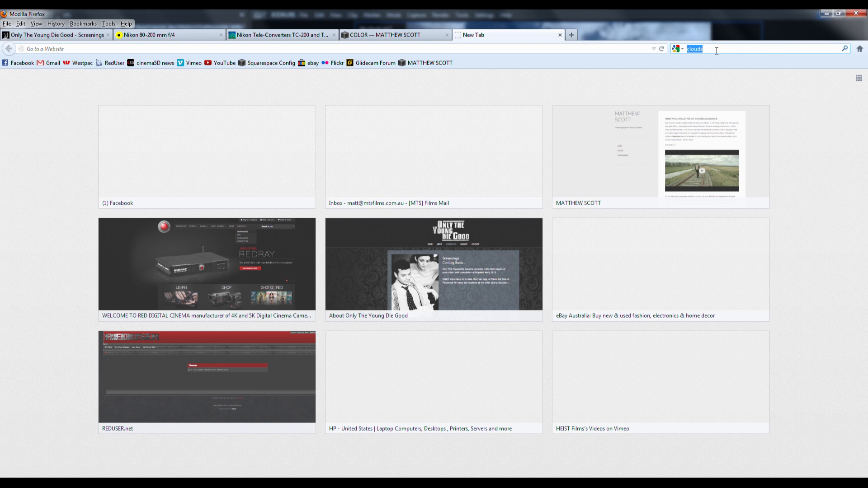
{"action": "key", "text": "Return"}
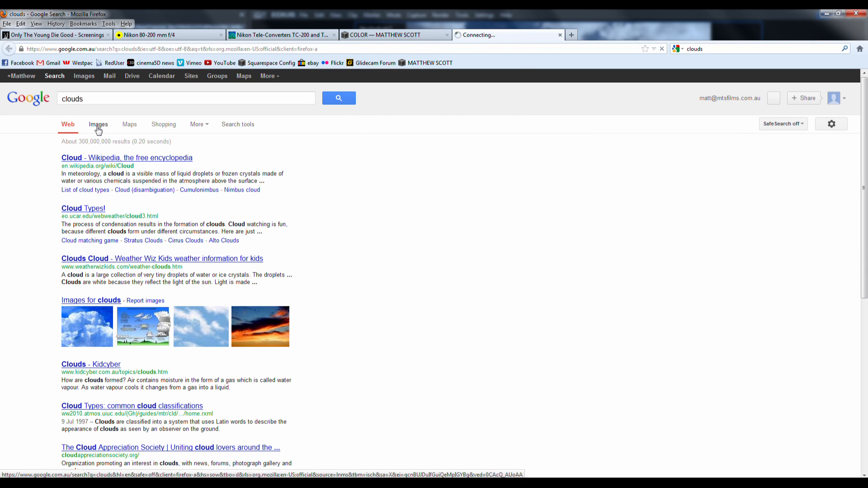
{"action": "left_click", "coordinate": [98, 130]}
{"action": "scroll", "coordinate": [426, 264], "scroll_direction": "down", "scroll_amount": 3}
{"action": "scroll", "coordinate": [426, 265], "scroll_direction": "down", "scroll_amount": 7}
{"action": "scroll", "coordinate": [427, 265], "scroll_direction": "up", "scroll_amount": 3}
{"action": "scroll", "coordinate": [427, 265], "scroll_direction": "down", "scroll_amount": 8}
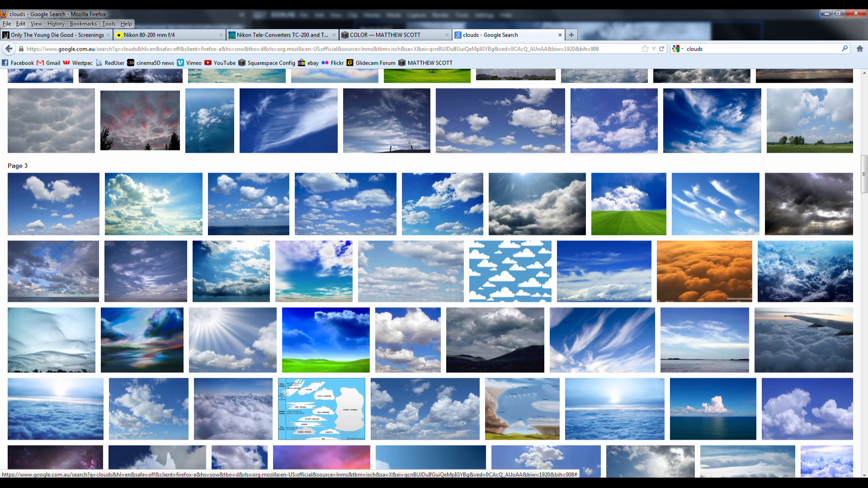
View the cartoon-style white clouds image from the results, dismiss its preview and close the search tab
{"action": "left_click", "coordinate": [525, 291]}
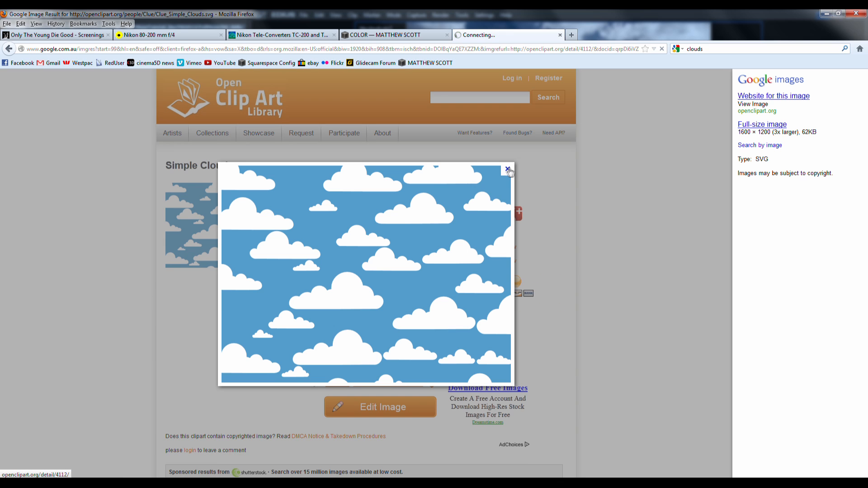
{"action": "left_click", "coordinate": [508, 169]}
{"action": "left_click", "coordinate": [560, 35]}
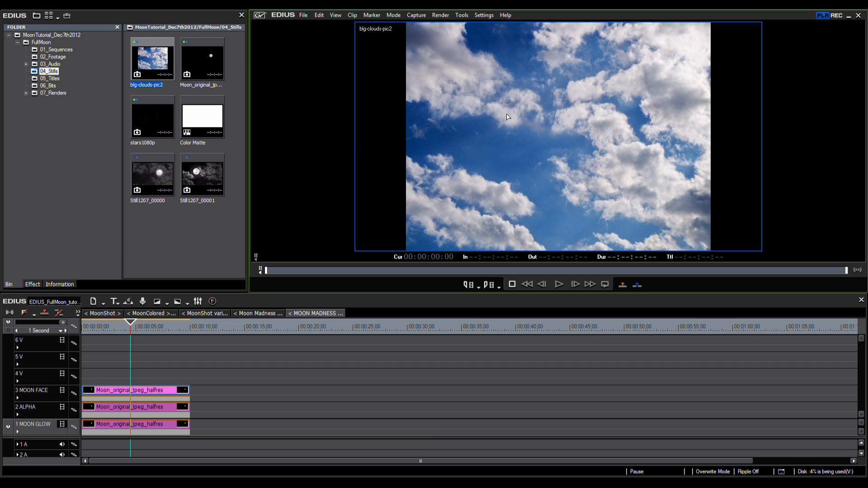
Place the blg-clouds-pic2 still on track 4 V, aligned with the moon clips below, and select it
{"action": "left_click", "coordinate": [153, 68]}
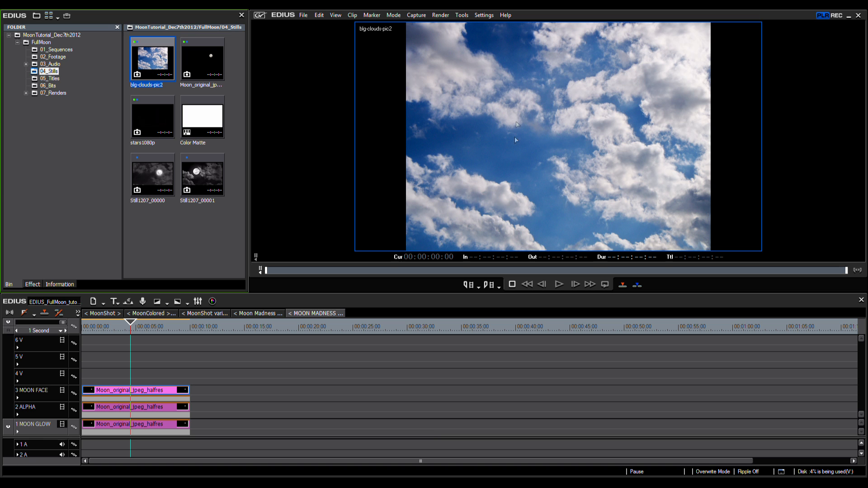
{"action": "left_click_drag", "start_coordinate": [158, 60], "coordinate": [190, 374]}
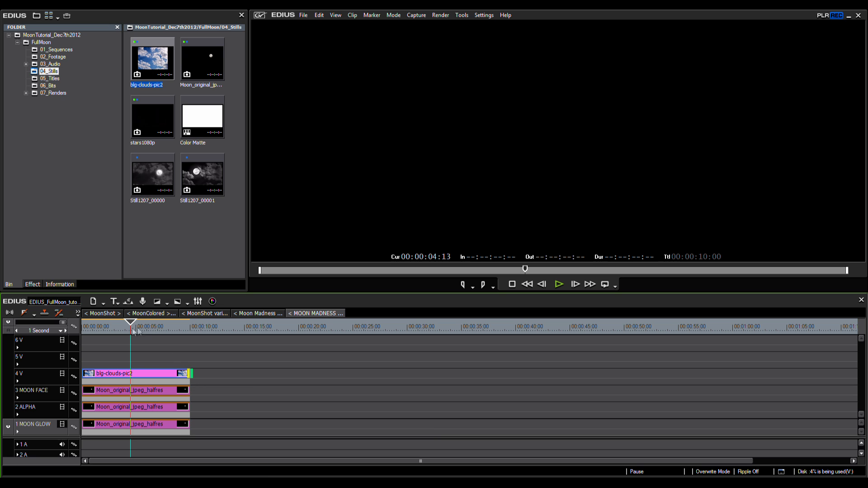
{"action": "left_click", "coordinate": [138, 373]}
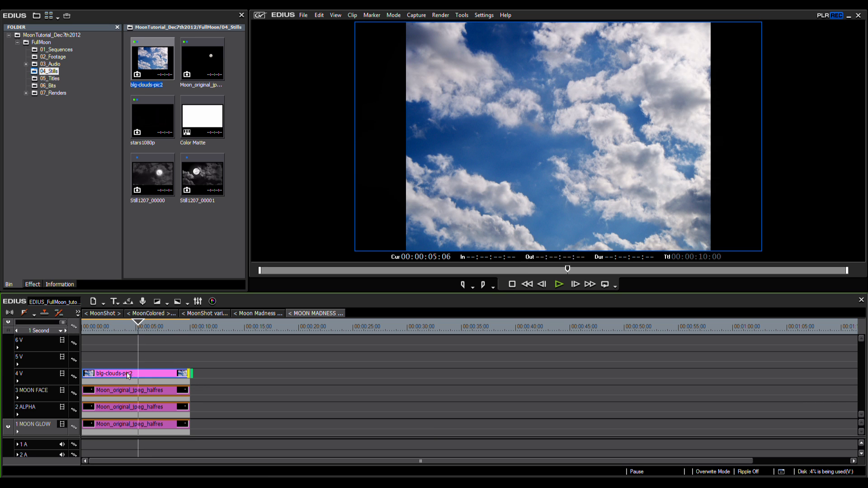
{"action": "left_click", "coordinate": [60, 284]}
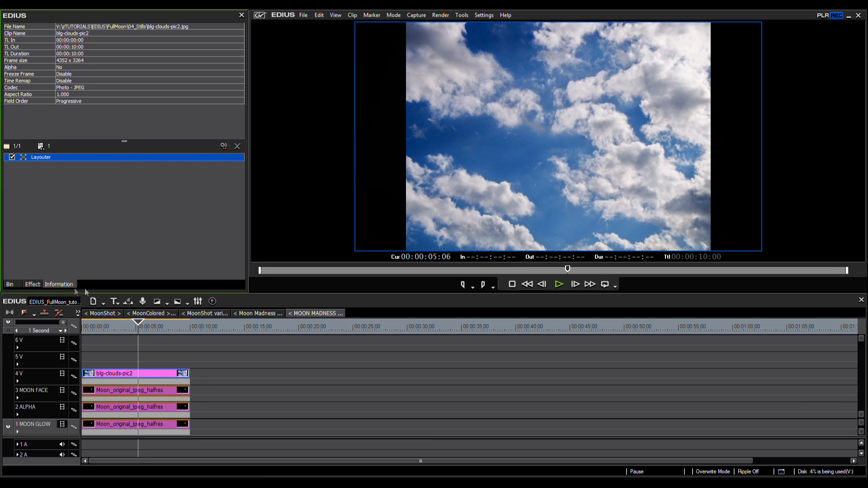
{"action": "double_click", "coordinate": [37, 158]}
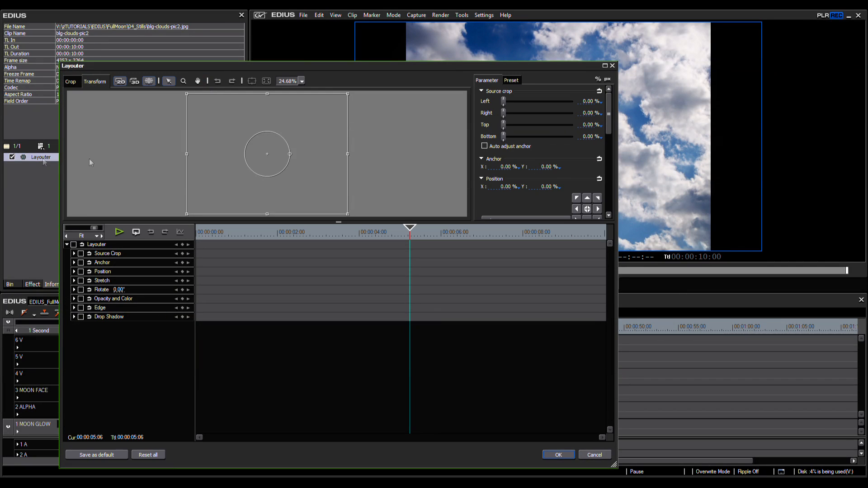
{"action": "left_click_drag", "start_coordinate": [610, 107], "coordinate": [609, 145]}
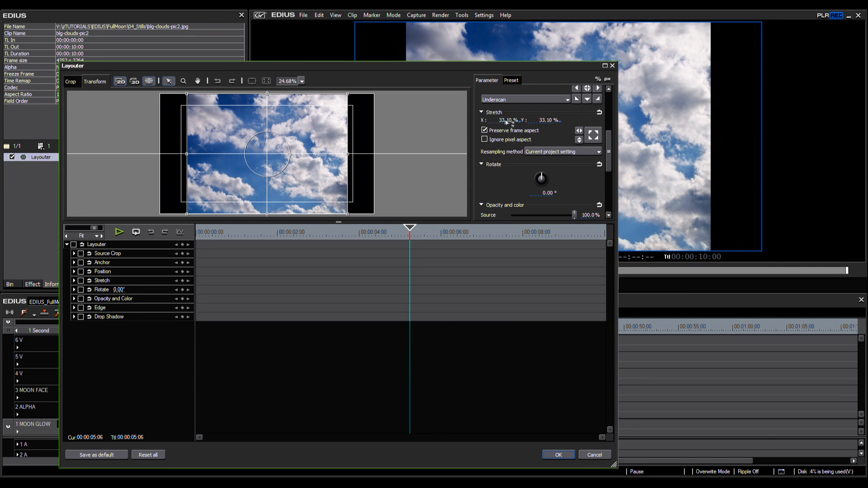
{"action": "left_click_drag", "start_coordinate": [498, 126], "coordinate": [500, 15]}
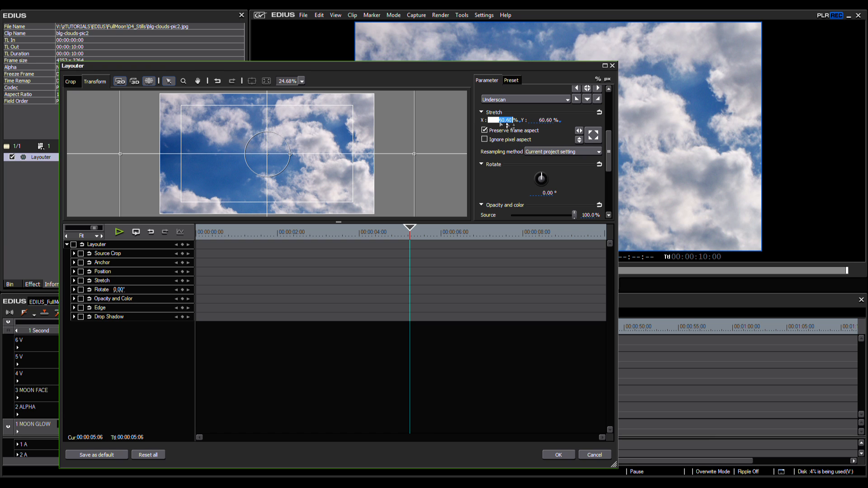
{"action": "left_click", "coordinate": [572, 152]}
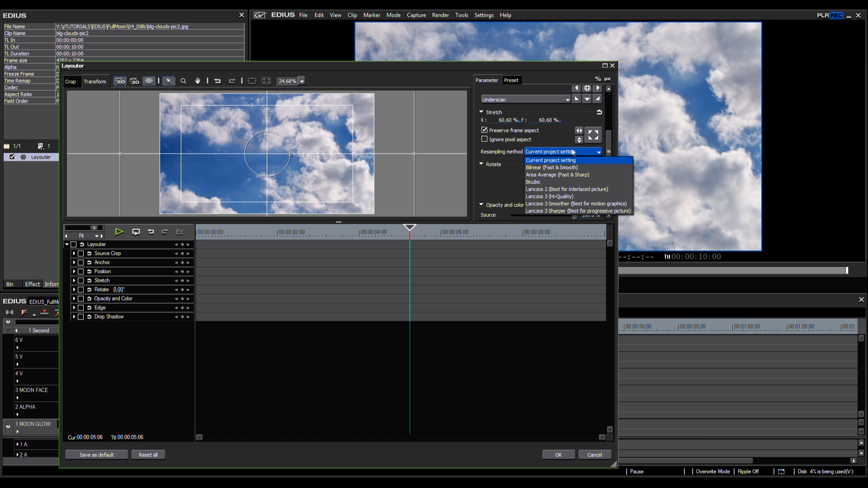
{"action": "left_click", "coordinate": [528, 120]}
{"action": "left_click_drag", "start_coordinate": [319, 158], "coordinate": [352, 137]}
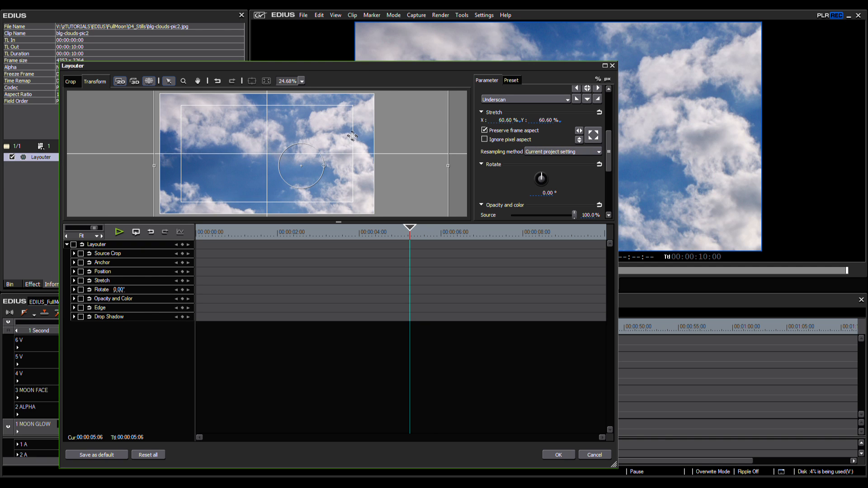
{"action": "left_click_drag", "start_coordinate": [324, 166], "coordinate": [357, 186]}
{"action": "key", "text": "Return"}
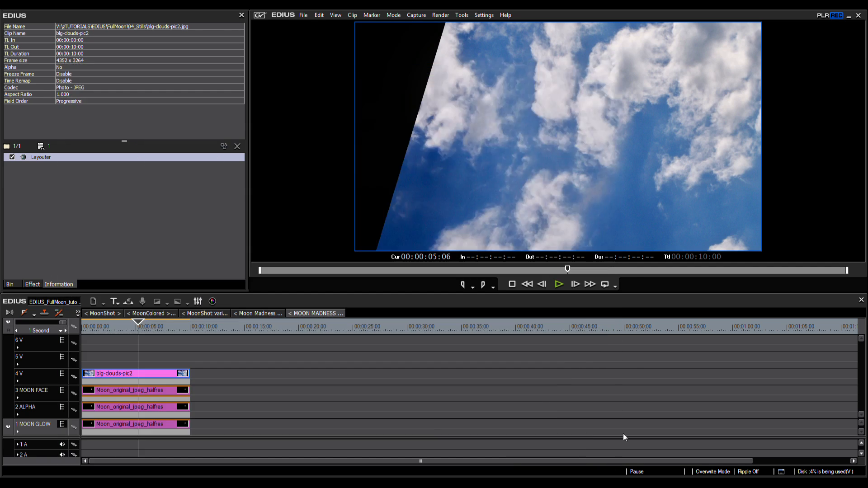
Compare the finished moon still Still1207_00001 with the blg-clouds-pic2 clip, using the dual monitor view and returning to the single view
{"action": "left_click", "coordinate": [9, 285]}
{"action": "left_click", "coordinate": [211, 177]}
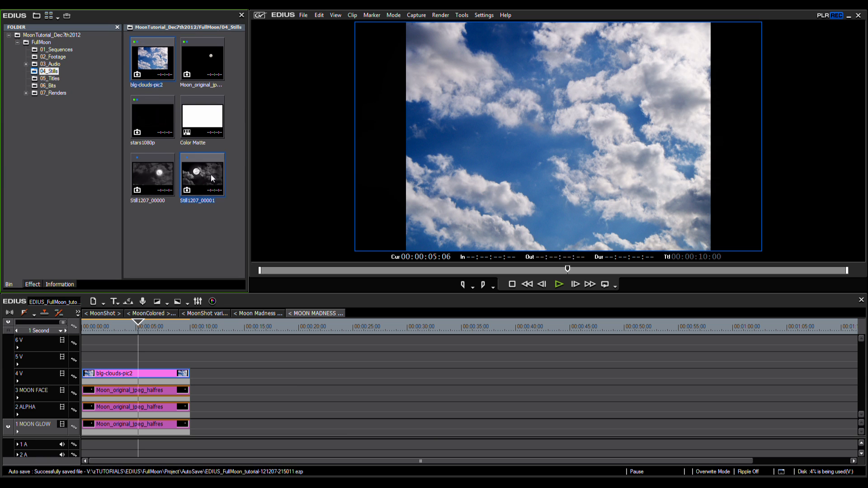
{"action": "double_click", "coordinate": [210, 174]}
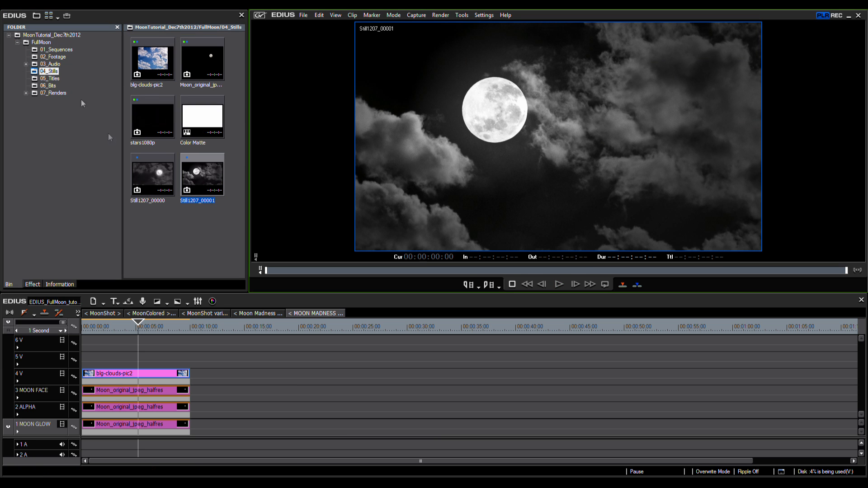
{"action": "left_click", "coordinate": [143, 374]}
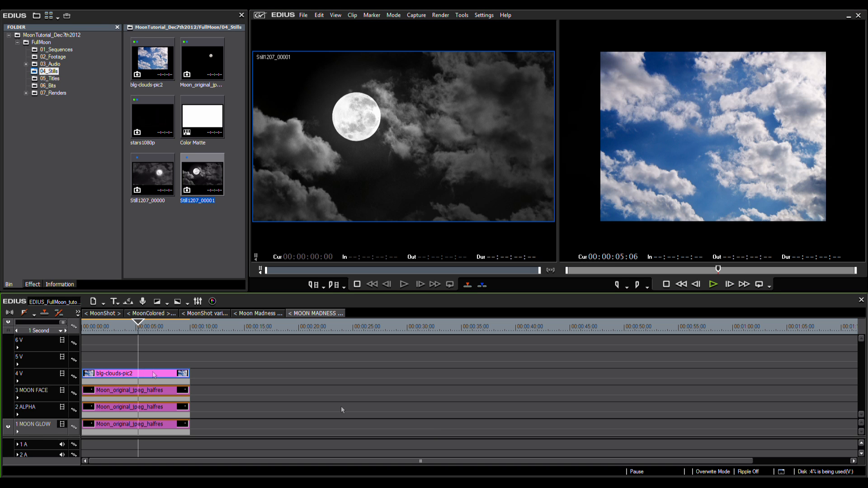
{"action": "double_click", "coordinate": [150, 376]}
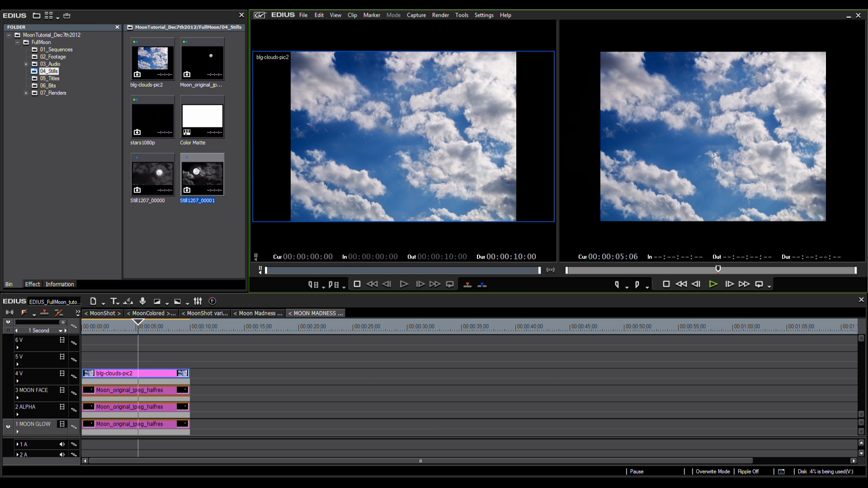
{"action": "double_click", "coordinate": [206, 168]}
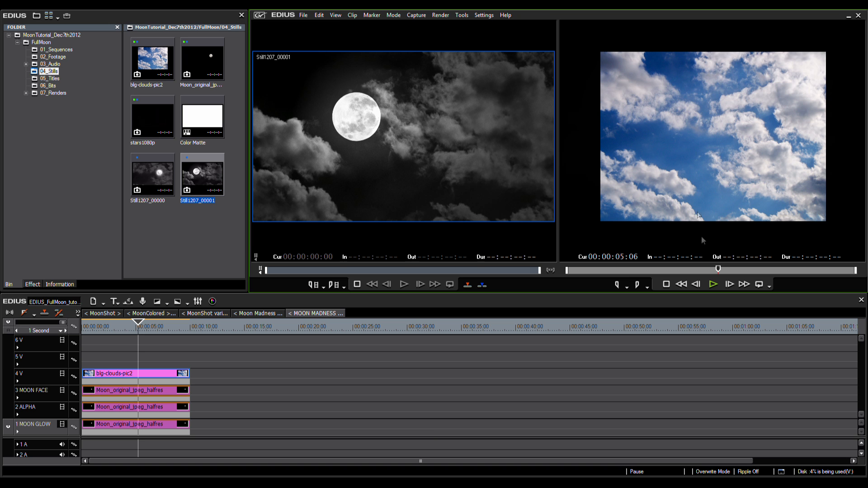
{"action": "left_click", "coordinate": [147, 371]}
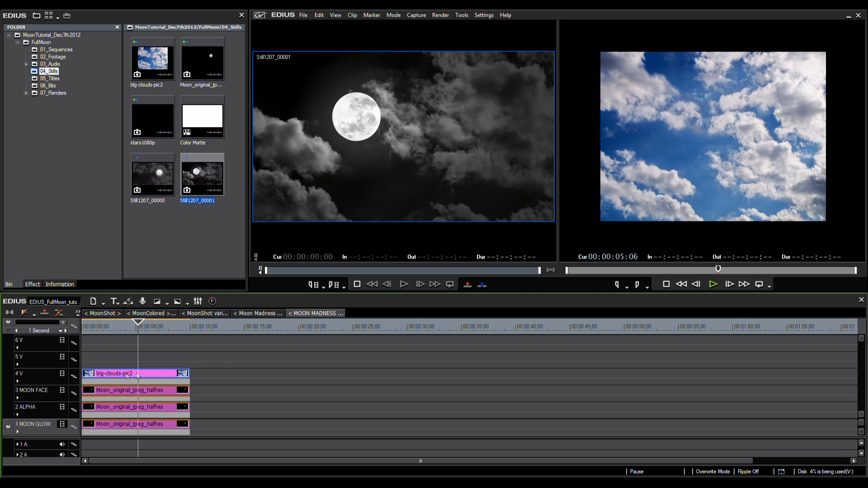
{"action": "key", "text": "F7"}
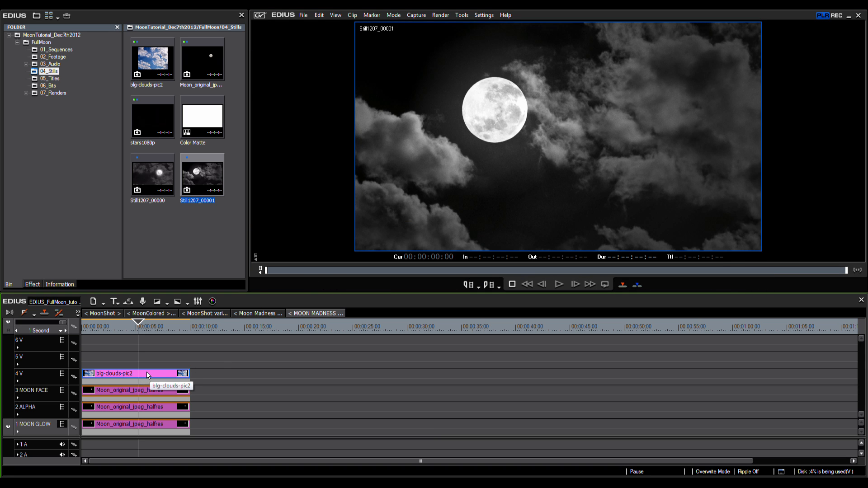
Open the layout of the blg-clouds-pic2 clip, stretch it to 70 % and reposition it to about X -4.80 %, Y -49.20 %
{"action": "double_click", "coordinate": [145, 372]}
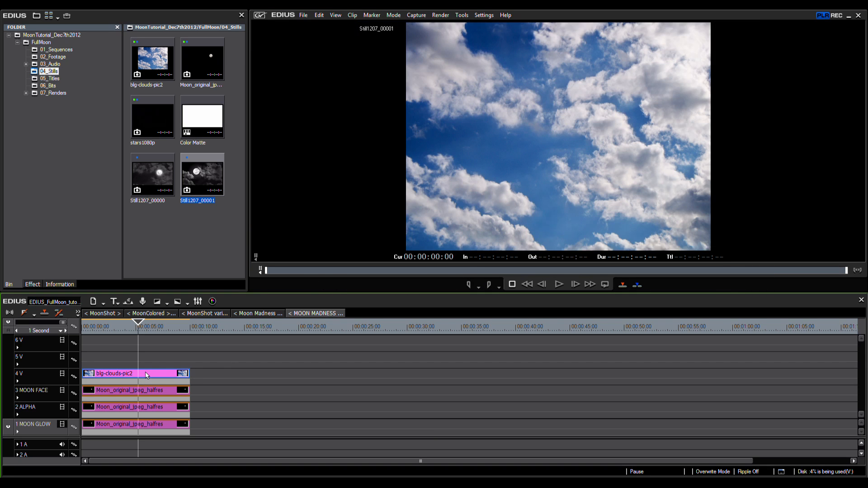
{"action": "left_click", "coordinate": [68, 284]}
{"action": "double_click", "coordinate": [42, 156]}
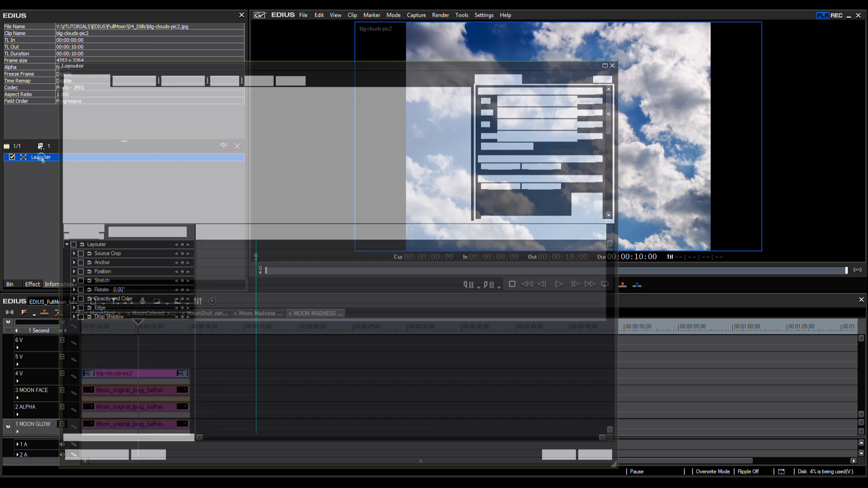
{"action": "left_click_drag", "start_coordinate": [609, 133], "coordinate": [611, 162]}
{"action": "left_click", "coordinate": [509, 144]}
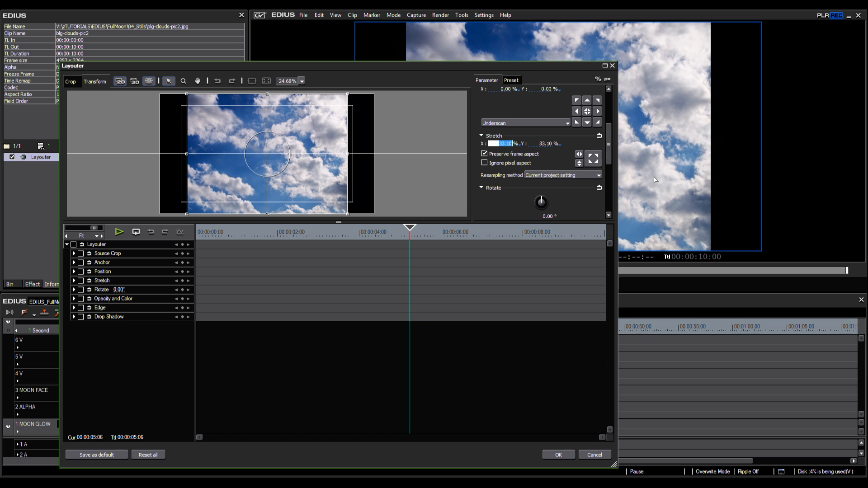
{"action": "type", "text": "70"}
{"action": "key", "text": "Return"}
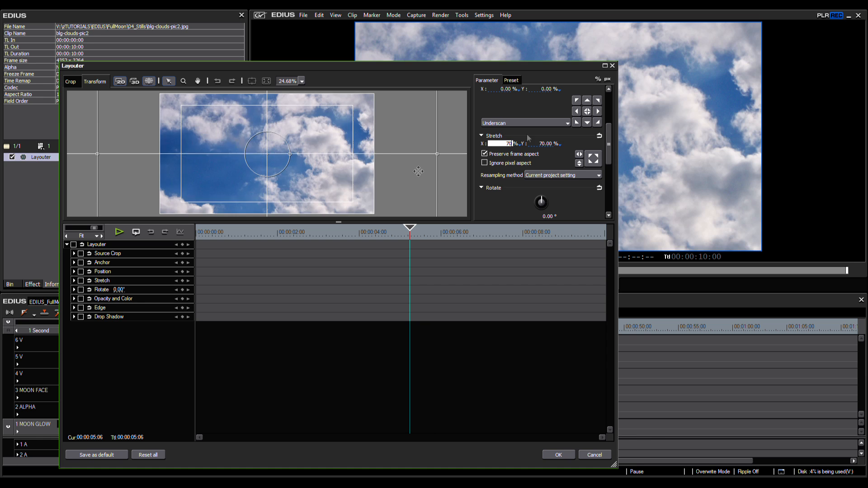
{"action": "mouse_move", "coordinate": [312, 186]}
{"action": "left_mouse_down"}
{"action": "mouse_move", "coordinate": [310, 170]}
{"action": "mouse_move", "coordinate": [304, 176]}
{"action": "left_mouse_up"}
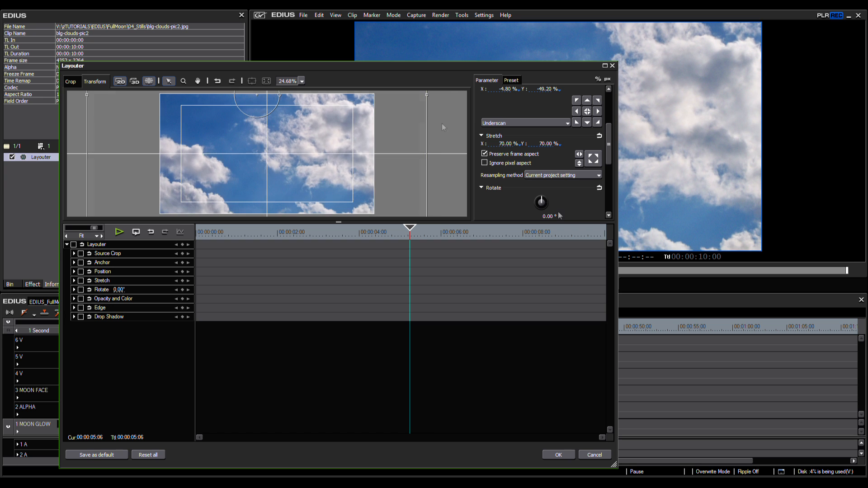
Unlock the clouds' frame aspect, squash their vertical stretch to about 47.30 %, position them near X -4.40 %, Y -18.80 %, and apply the layout
{"action": "left_click_drag", "start_coordinate": [430, 222], "coordinate": [430, 324]}
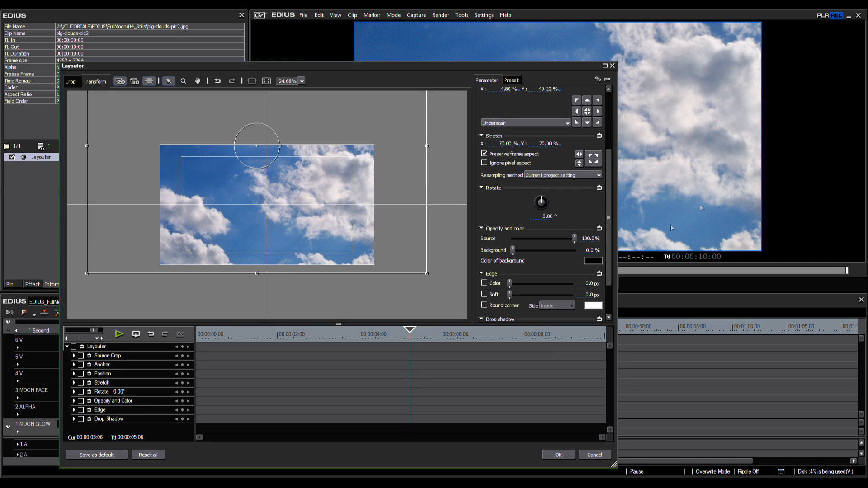
{"action": "scroll", "coordinate": [610, 246], "scroll_direction": "down", "scroll_amount": 3}
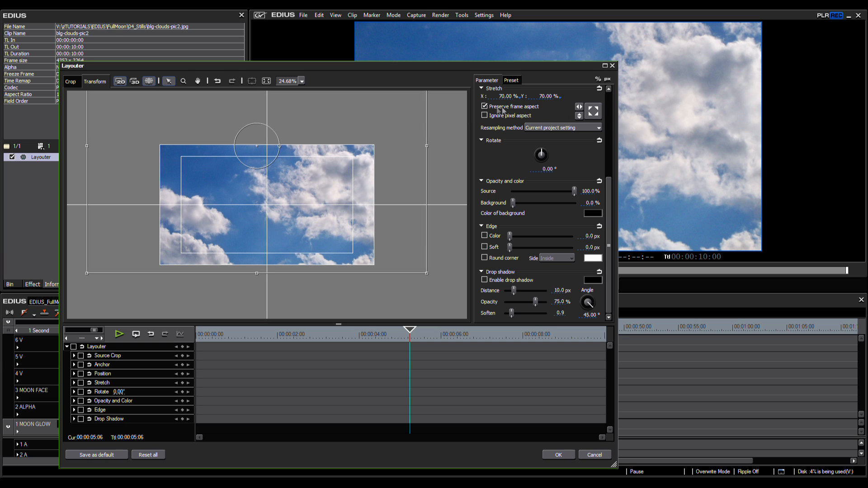
{"action": "left_click", "coordinate": [485, 107]}
{"action": "left_click_drag", "start_coordinate": [257, 273], "coordinate": [289, 239]}
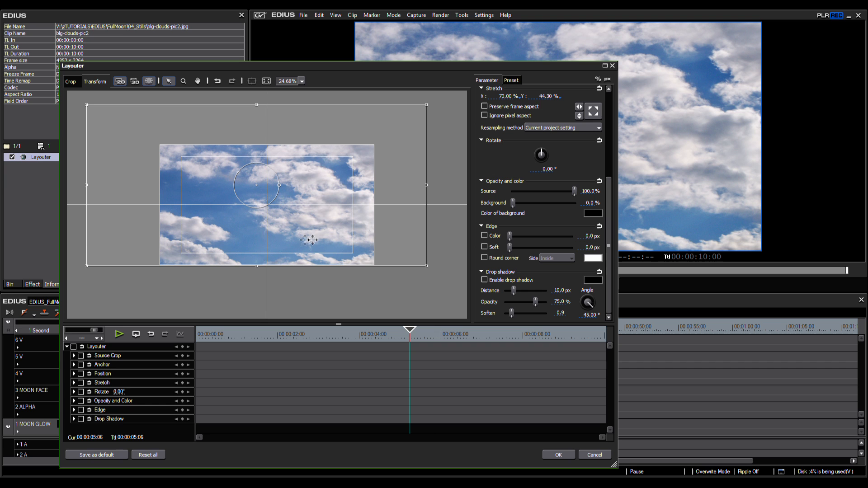
{"action": "left_click_drag", "start_coordinate": [257, 105], "coordinate": [256, 100]}
{"action": "left_click_drag", "start_coordinate": [283, 173], "coordinate": [284, 170]}
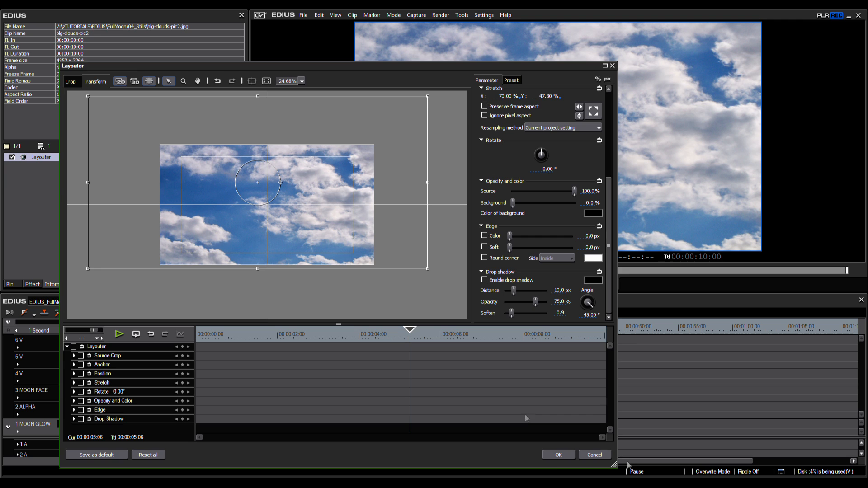
{"action": "left_click", "coordinate": [557, 455]}
Reopen the clouds' layout at the clip's start and enable keyframing for all layout parameters
{"action": "left_click_drag", "start_coordinate": [108, 333], "coordinate": [81, 333]}
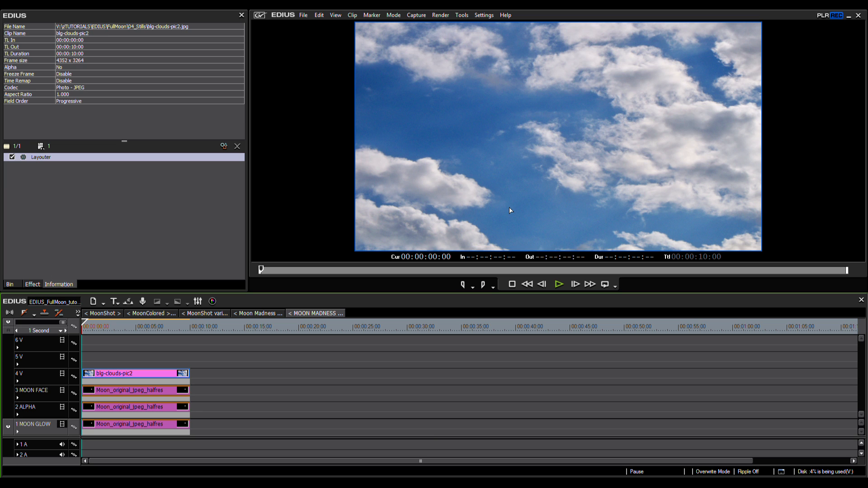
{"action": "left_click", "coordinate": [42, 159]}
{"action": "double_click", "coordinate": [42, 158]}
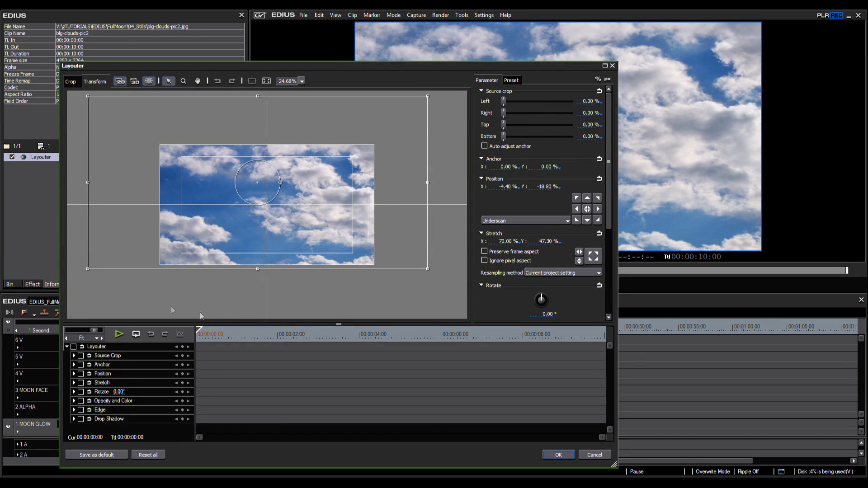
{"action": "left_click_drag", "start_coordinate": [271, 336], "coordinate": [180, 339]}
{"action": "left_click", "coordinate": [74, 347]}
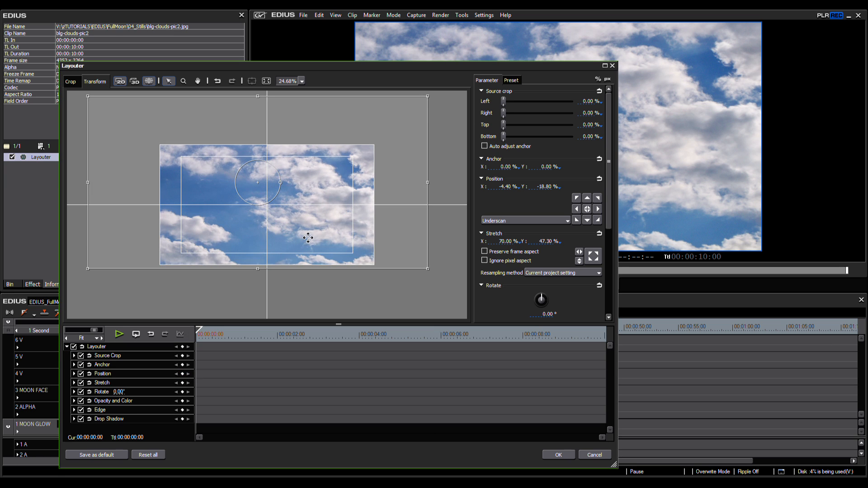
{"action": "left_click_drag", "start_coordinate": [218, 332], "coordinate": [111, 337]}
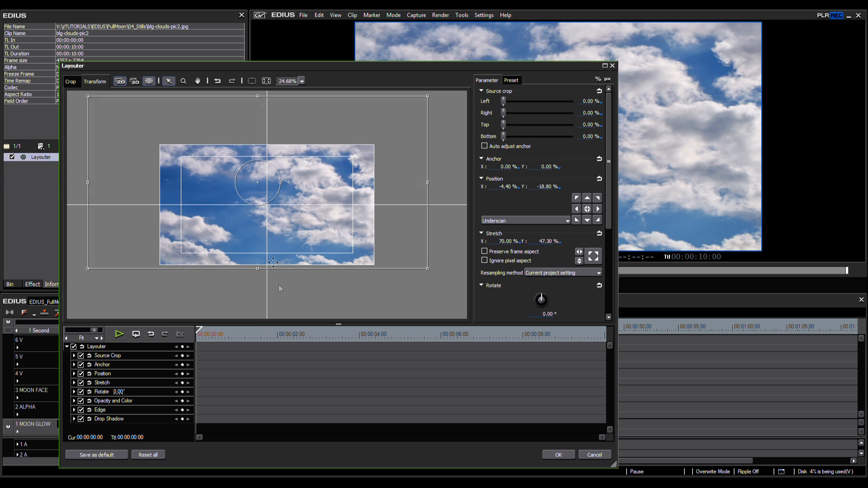
Keyframe the clouds' position at X -0.40 %, Y -19.10 % at the start and X -8.40 %, Y -11.60 % at 00:00:10:00
{"action": "left_click_drag", "start_coordinate": [220, 252], "coordinate": [227, 255]}
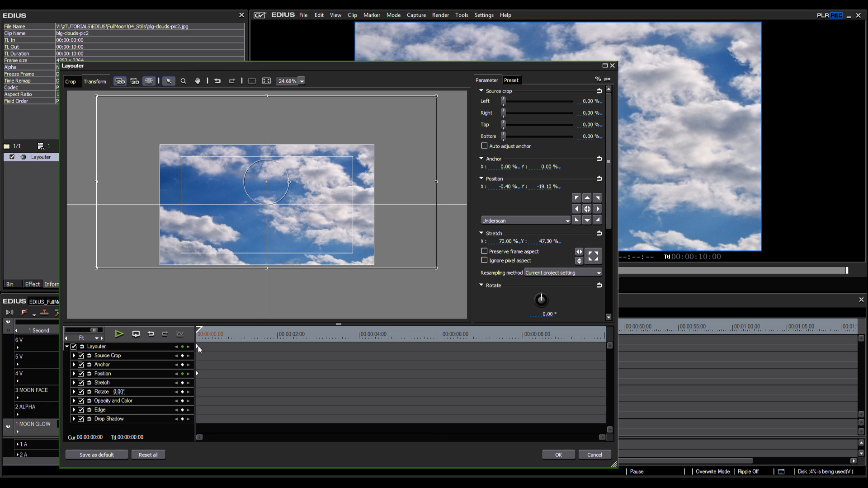
{"action": "left_click_drag", "start_coordinate": [203, 335], "coordinate": [640, 336]}
{"action": "left_click_drag", "start_coordinate": [364, 211], "coordinate": [346, 221]}
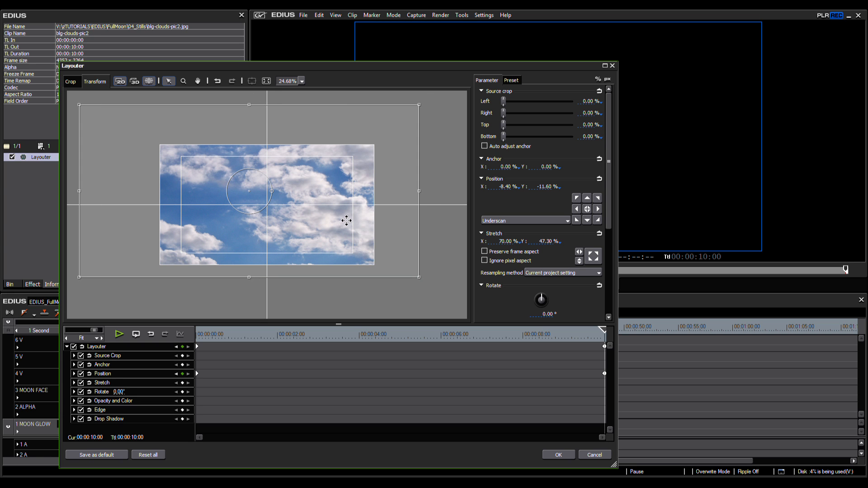
Preview the keyframed cloud drift in the layout window and return to the clip's start
{"action": "left_click_drag", "start_coordinate": [581, 335], "coordinate": [153, 334]}
{"action": "key", "text": "space"}
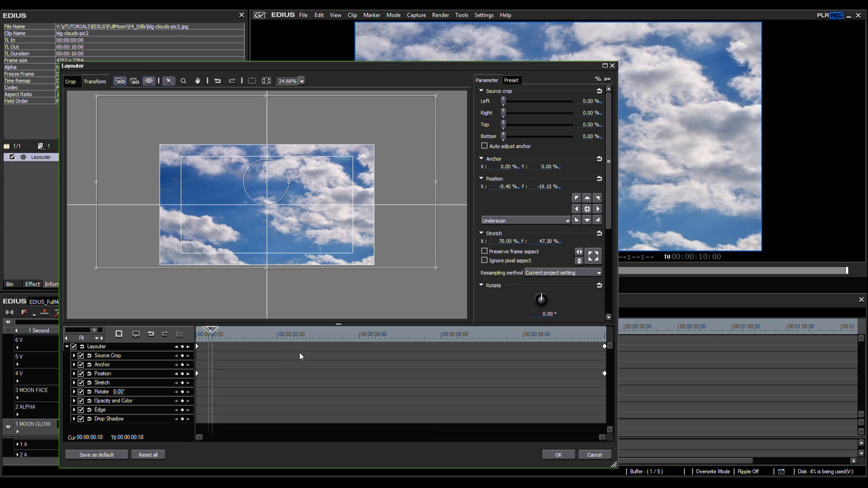
{"action": "mouse_move", "coordinate": [576, 65]}
{"action": "left_mouse_down"}
{"action": "mouse_move", "coordinate": [542, 313]}
{"action": "mouse_move", "coordinate": [575, 77]}
{"action": "left_mouse_up"}
{"action": "key", "text": "space"}
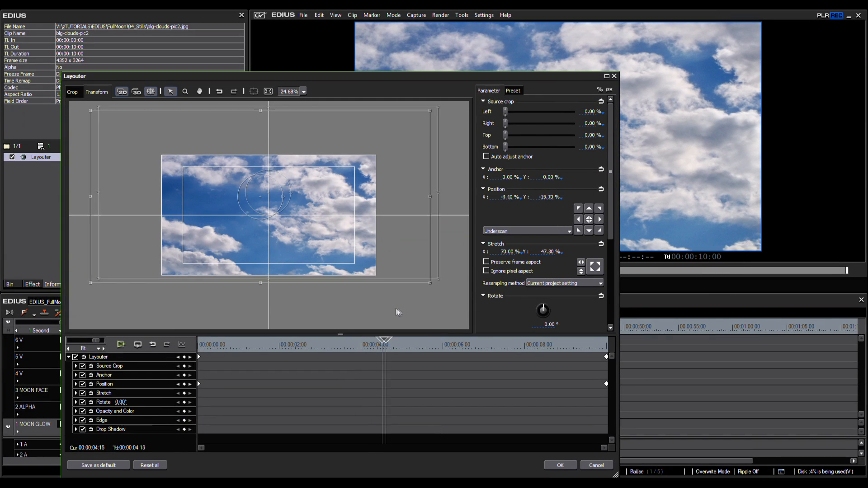
{"action": "key", "text": "Home"}
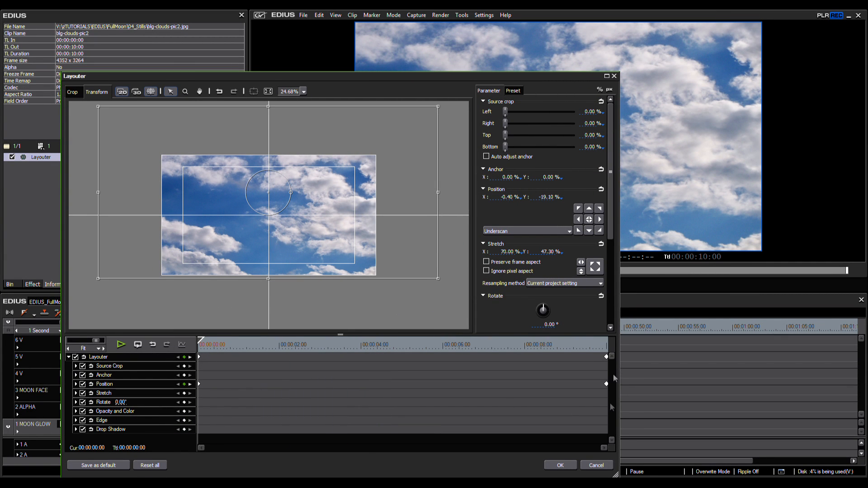
Re-key the clouds' position to X -9.30 %, Y -15.40 % at the start and X 2.30 %, Y -19.50 % at the end, and apply
{"action": "mouse_move", "coordinate": [247, 238]}
{"action": "left_mouse_down"}
{"action": "mouse_move", "coordinate": [237, 239]}
{"action": "mouse_move", "coordinate": [261, 229]}
{"action": "mouse_move", "coordinate": [223, 244]}
{"action": "mouse_move", "coordinate": [244, 232]}
{"action": "left_mouse_up"}
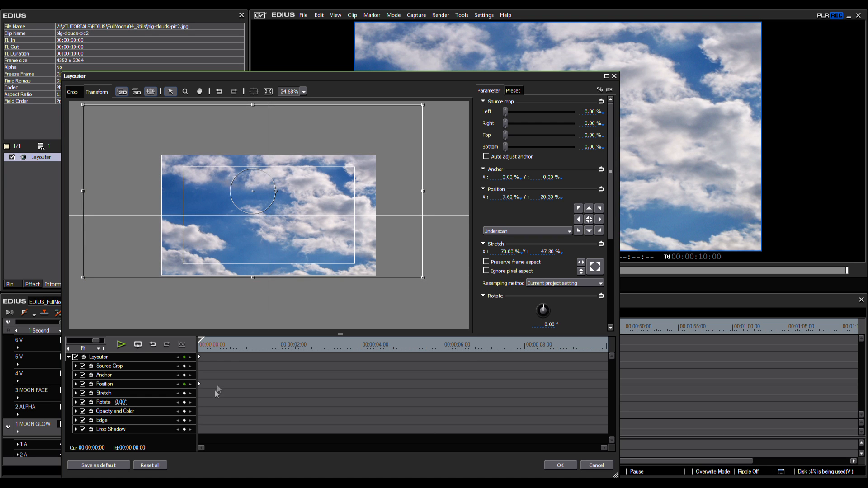
{"action": "left_click_drag", "start_coordinate": [210, 350], "coordinate": [605, 350]}
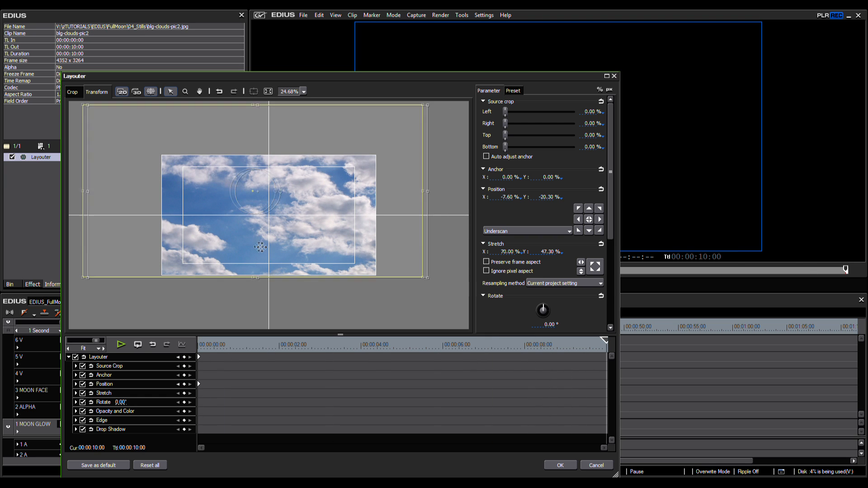
{"action": "left_click_drag", "start_coordinate": [269, 248], "coordinate": [276, 248]}
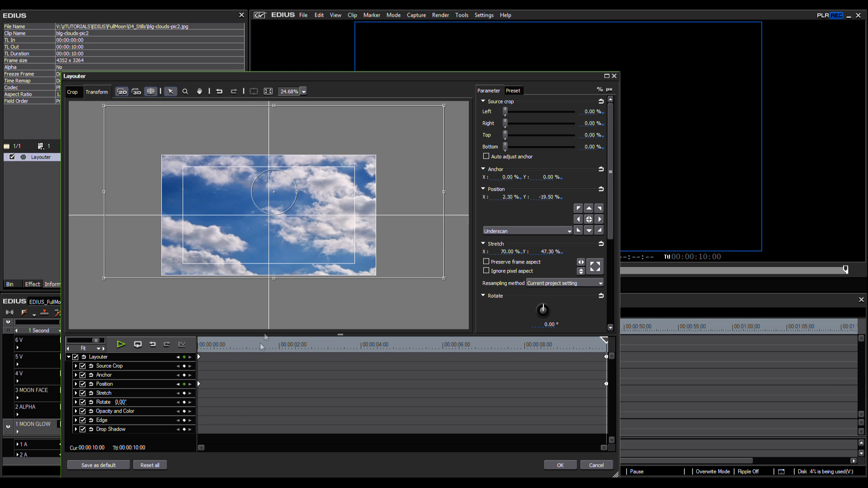
{"action": "left_click", "coordinate": [200, 345]}
{"action": "left_click_drag", "start_coordinate": [319, 345], "coordinate": [169, 329]}
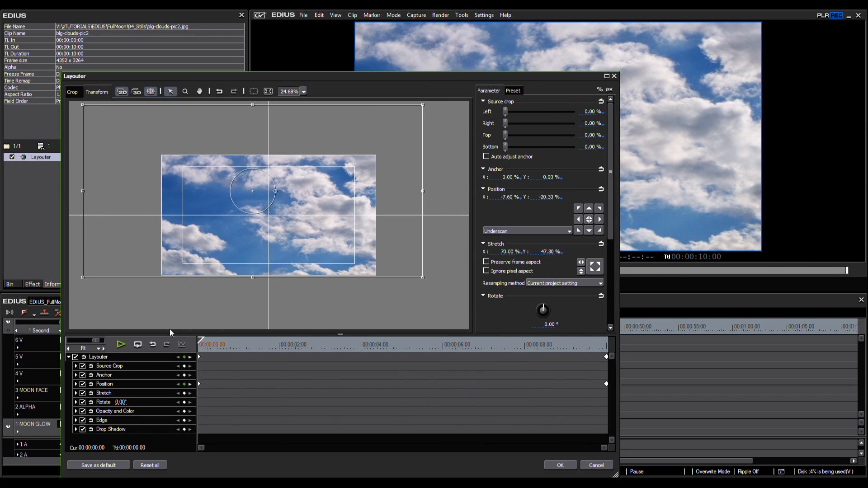
{"action": "left_click_drag", "start_coordinate": [231, 252], "coordinate": [227, 258]}
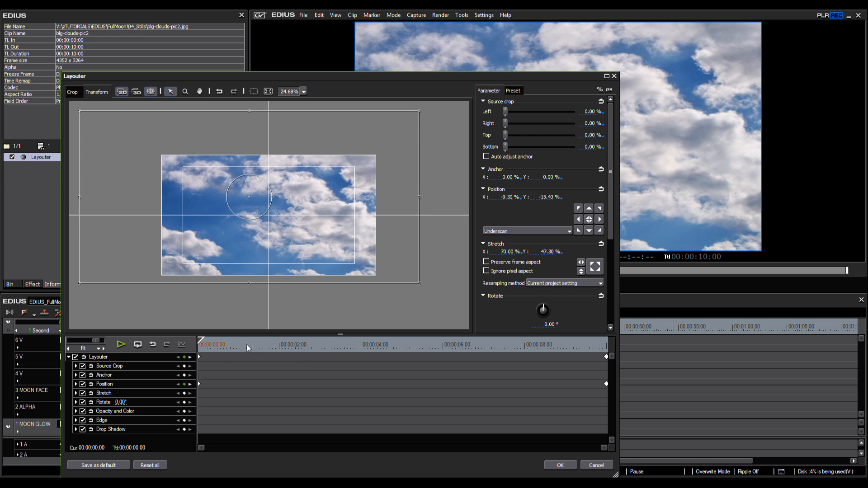
{"action": "left_click", "coordinate": [559, 467]}
Preview the cloud drift and adjust its end position keyframe at 00:00:10:00 to X -1.50 %, Y -18.80 %
{"action": "key", "text": "space"}
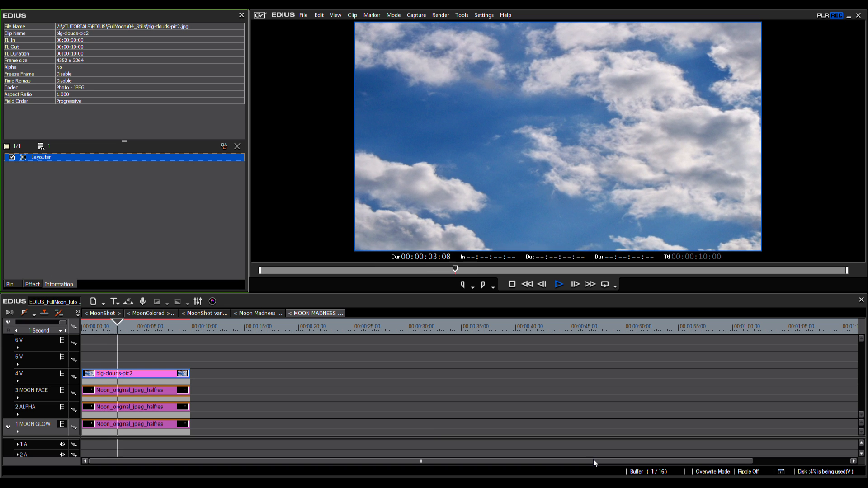
{"action": "key", "text": "space"}
{"action": "double_click", "coordinate": [39, 158]}
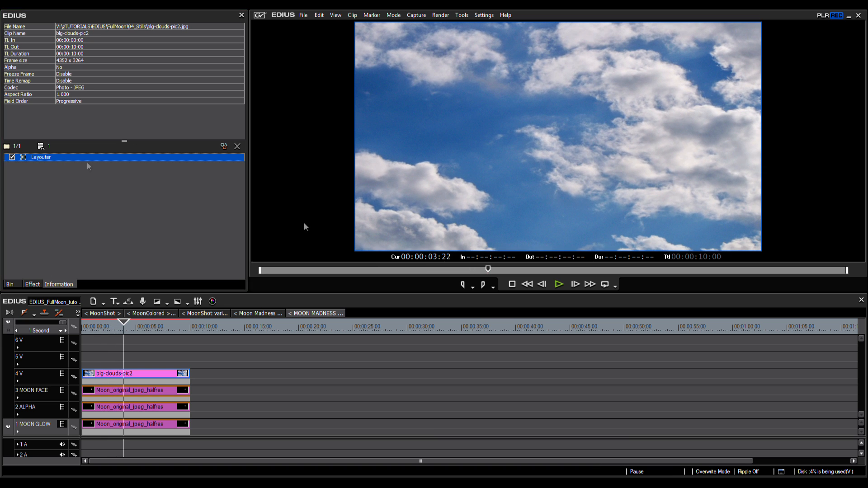
{"action": "left_click_drag", "start_coordinate": [242, 346], "coordinate": [167, 348]}
{"action": "key", "text": "End"}
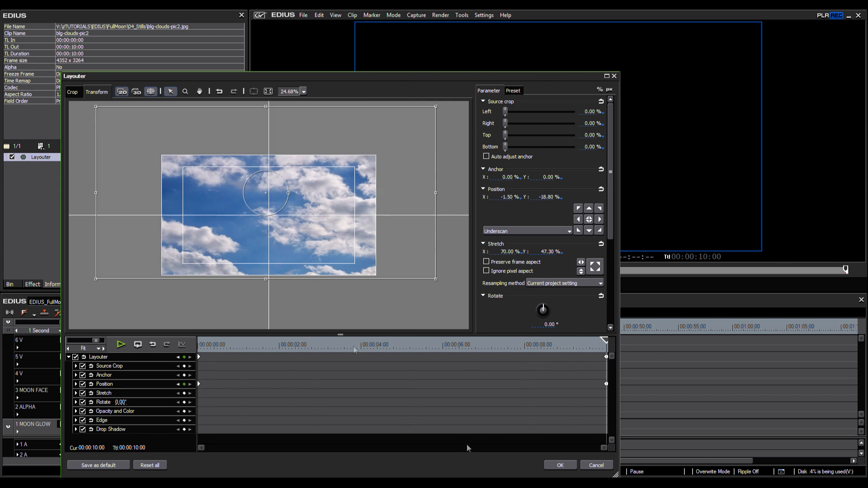
{"action": "left_click", "coordinate": [561, 466]}
Play the adjusted cloud drift from the sequence start and park the playhead at about 00:00:03:12
{"action": "key", "text": "Home"}
{"action": "key", "text": "space"}
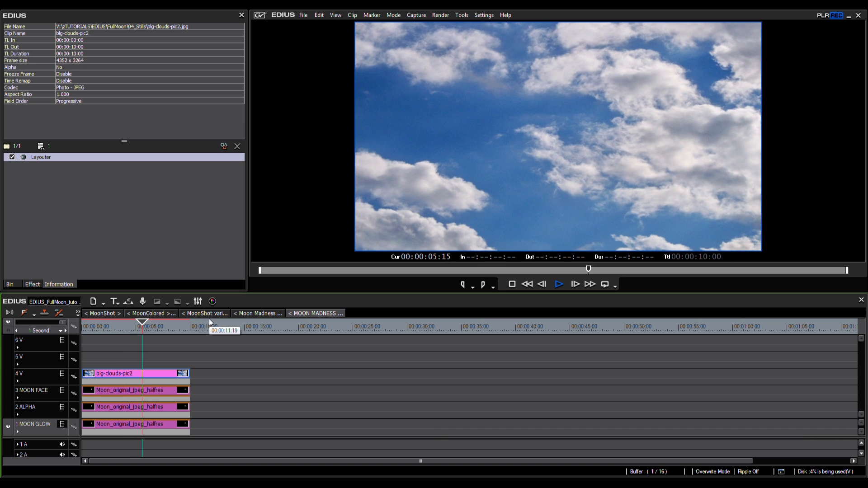
{"action": "left_click_drag", "start_coordinate": [148, 324], "coordinate": [119, 329]}
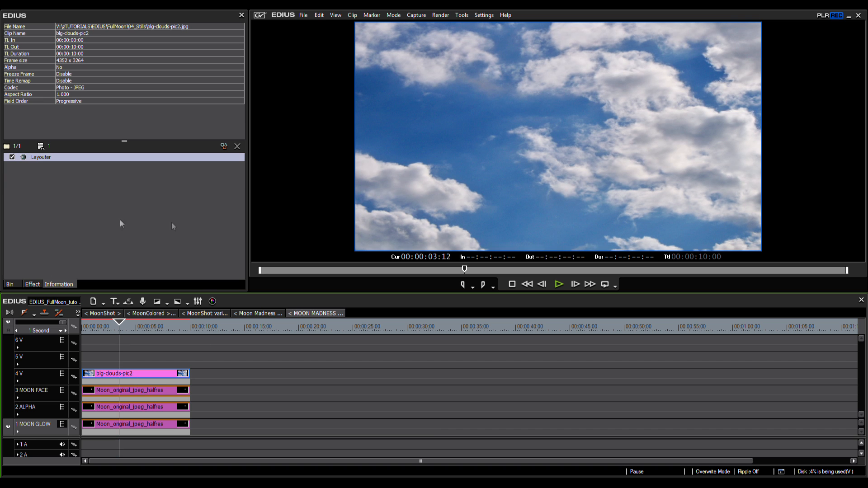
Apply the Screen blend keyer to the mixer area of the blg-clouds-pic2 clip on track 4 V
{"action": "left_click", "coordinate": [33, 284]}
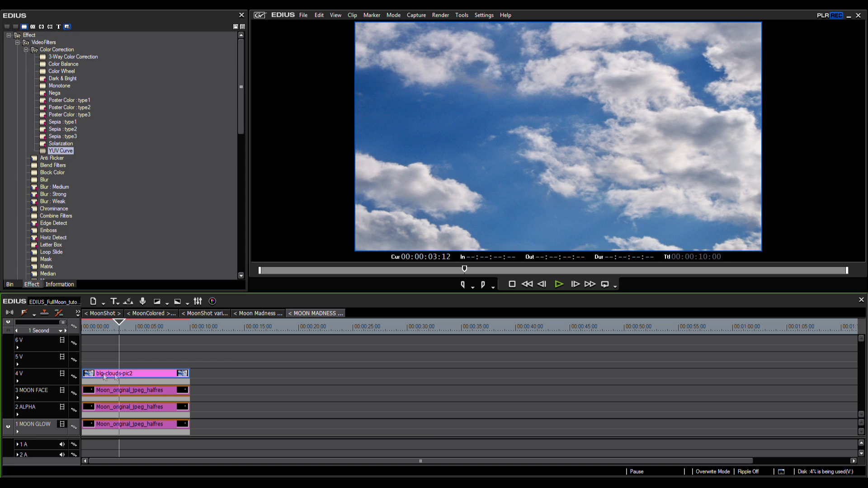
{"action": "left_click_drag", "start_coordinate": [241, 131], "coordinate": [237, 270]}
{"action": "left_click", "coordinate": [57, 231]}
{"action": "left_click_drag", "start_coordinate": [58, 234], "coordinate": [145, 357]}
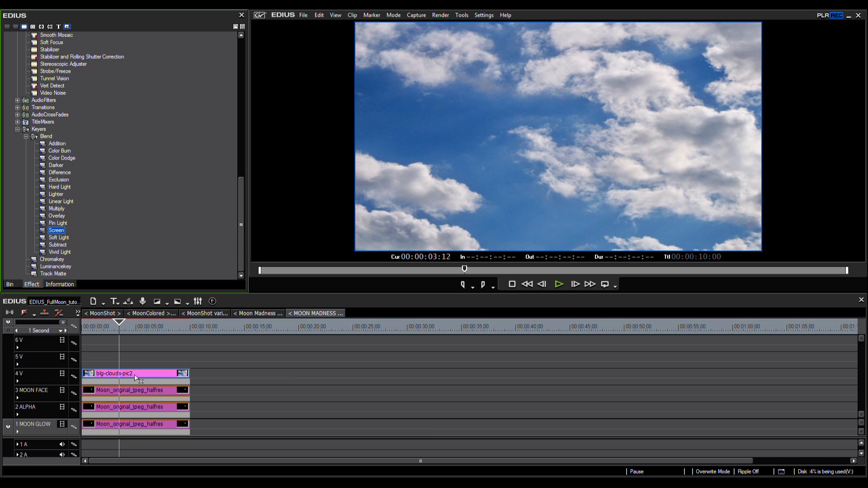
{"action": "left_click_drag", "start_coordinate": [135, 381], "coordinate": [137, 384]}
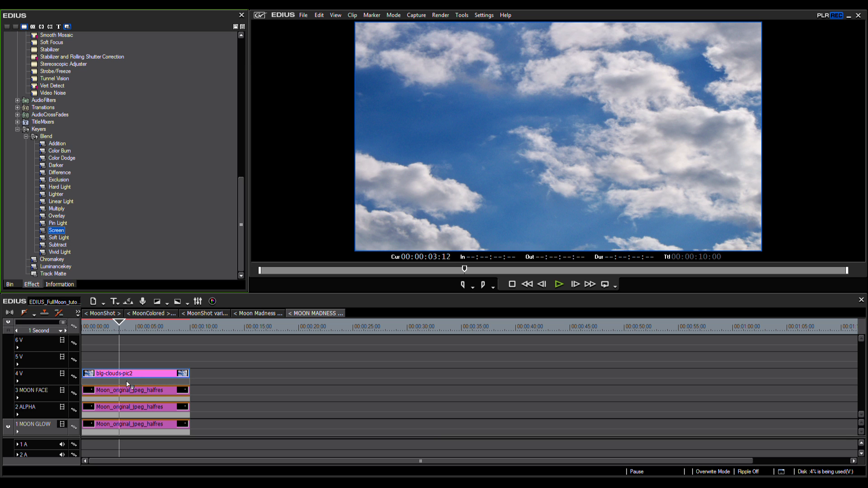
{"action": "left_click_drag", "start_coordinate": [128, 384], "coordinate": [128, 384]}
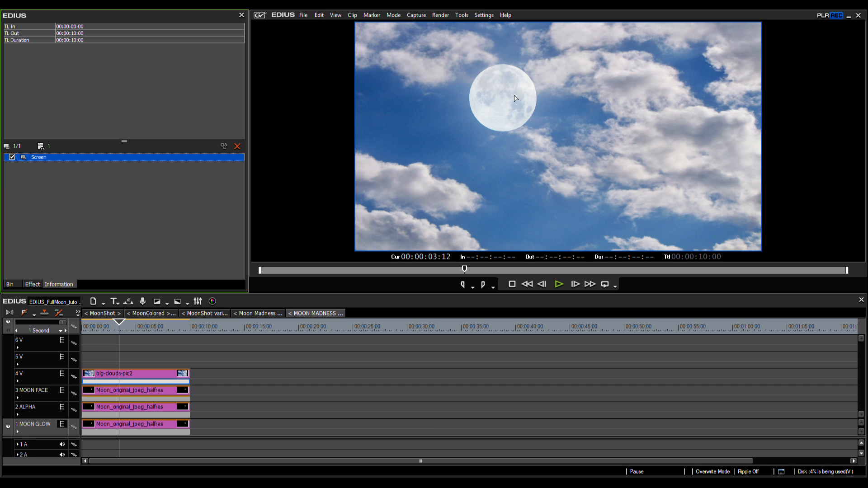
Lower the moon on the 3 MOON FACE clip to position X 32.10 %, Y -23.80 % in its Layouter and apply
{"action": "left_click", "coordinate": [141, 393]}
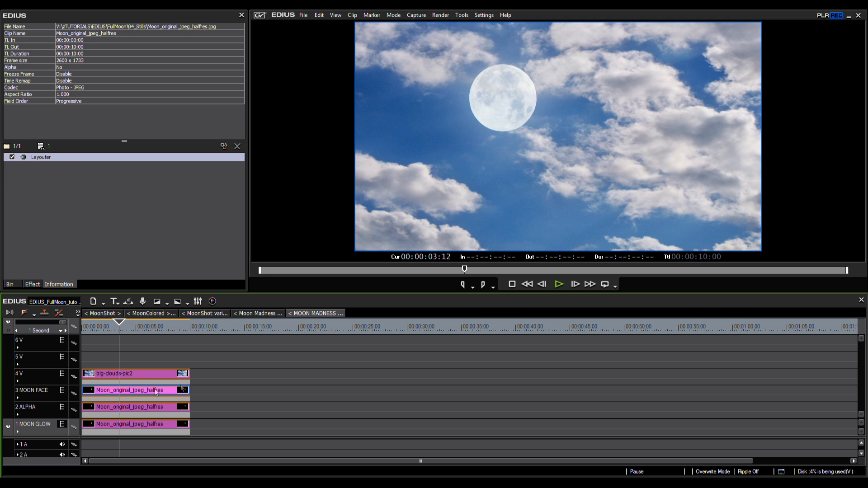
{"action": "double_click", "coordinate": [41, 159]}
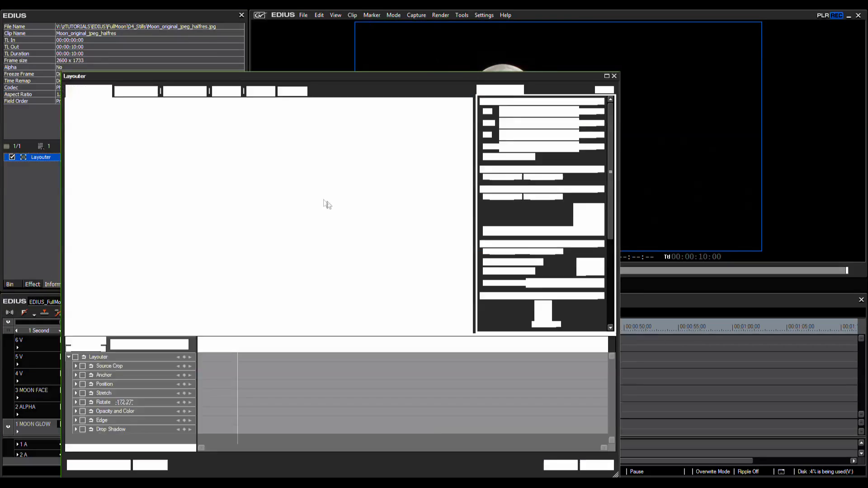
{"action": "left_click_drag", "start_coordinate": [222, 179], "coordinate": [222, 198]}
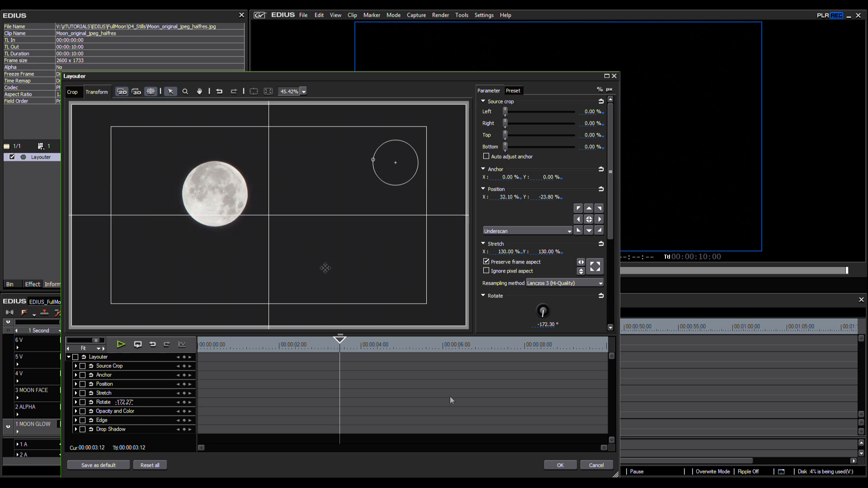
{"action": "left_click", "coordinate": [563, 464]}
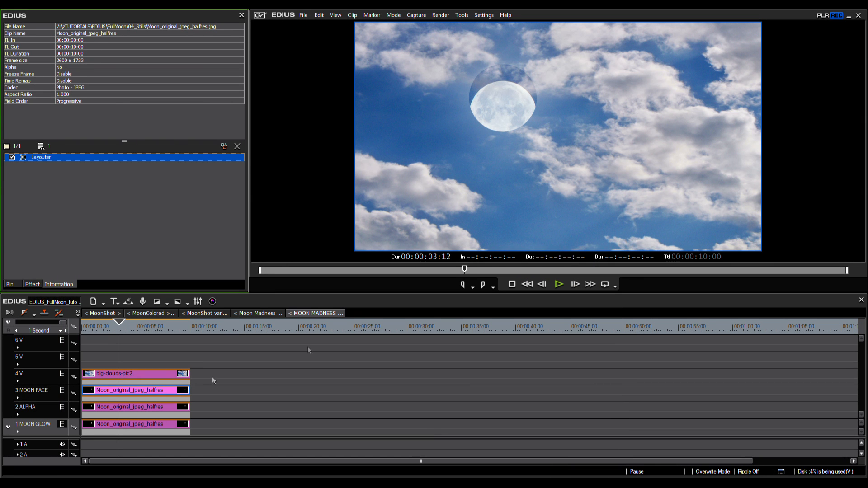
Copy the moon face clip's Layouter settings onto the 2 ALPHA and 1 MOON GLOW clips, replacing their own
{"action": "left_click", "coordinate": [126, 424]}
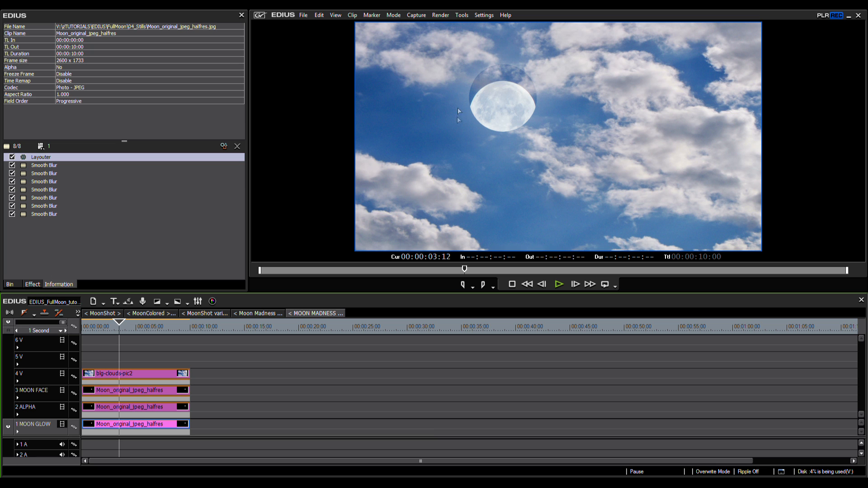
{"action": "left_click", "coordinate": [143, 392]}
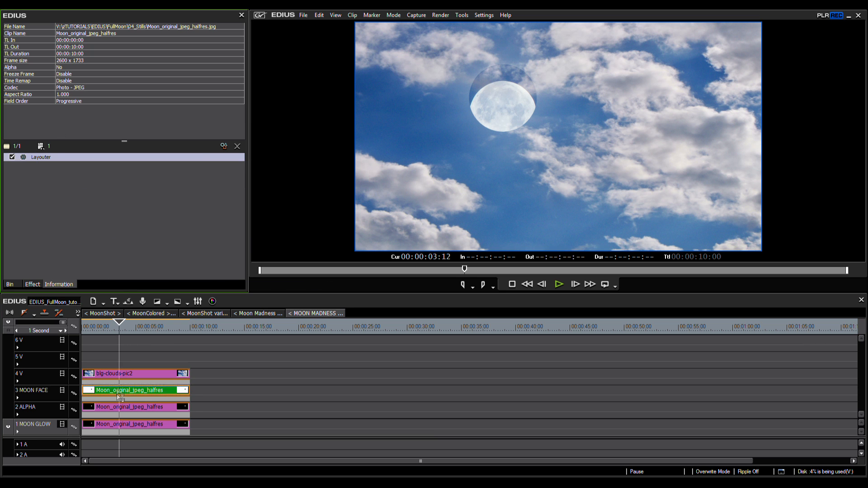
{"action": "left_click", "coordinate": [131, 407]}
{"action": "left_click", "coordinate": [116, 424]}
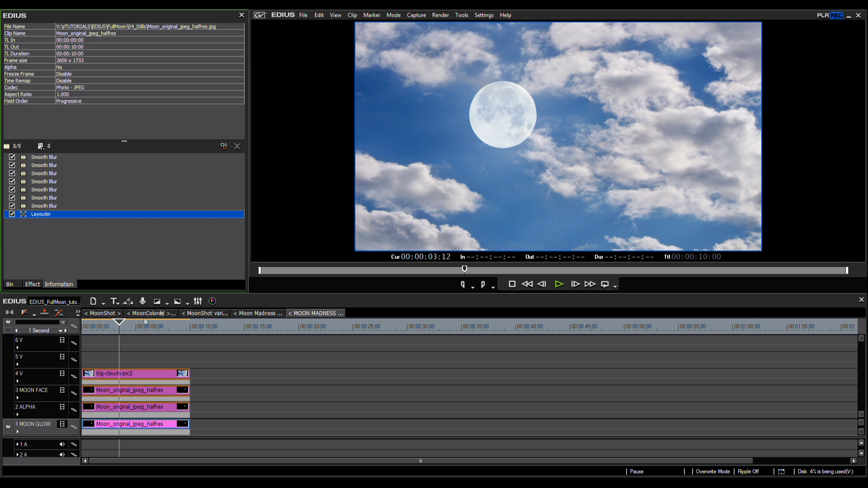
Play the realigned moon composite from the sequence start and park the playhead at 00:00:03:03
{"action": "left_click", "coordinate": [82, 330]}
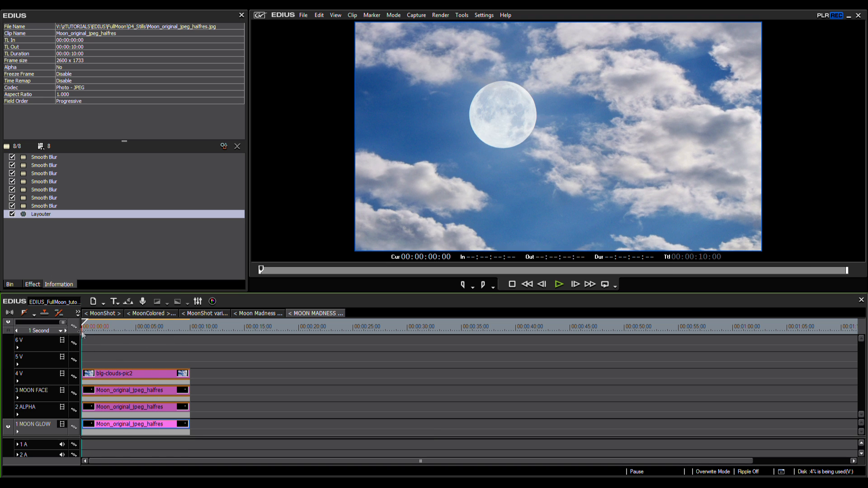
{"action": "key", "text": "space"}
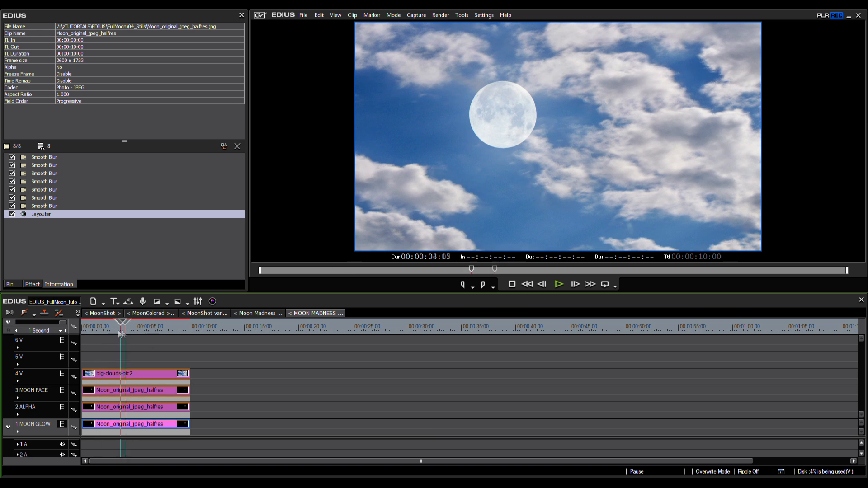
{"action": "key", "text": "space"}
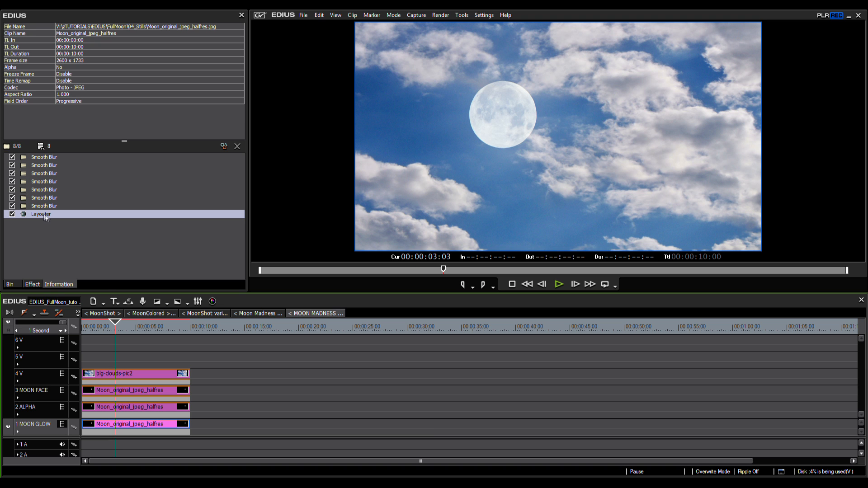
Apply the Color Balance video filter to the blg-clouds-pic2 clip on track 4 V
{"action": "left_click", "coordinate": [33, 284]}
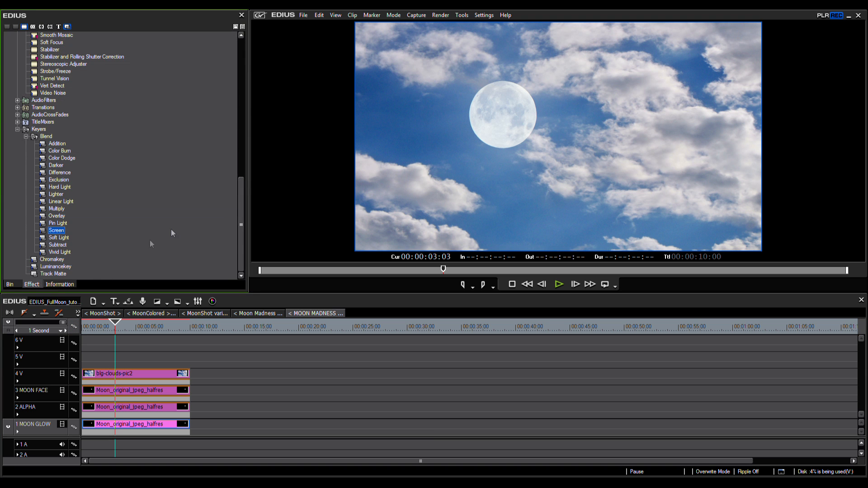
{"action": "left_click_drag", "start_coordinate": [239, 253], "coordinate": [226, 83]}
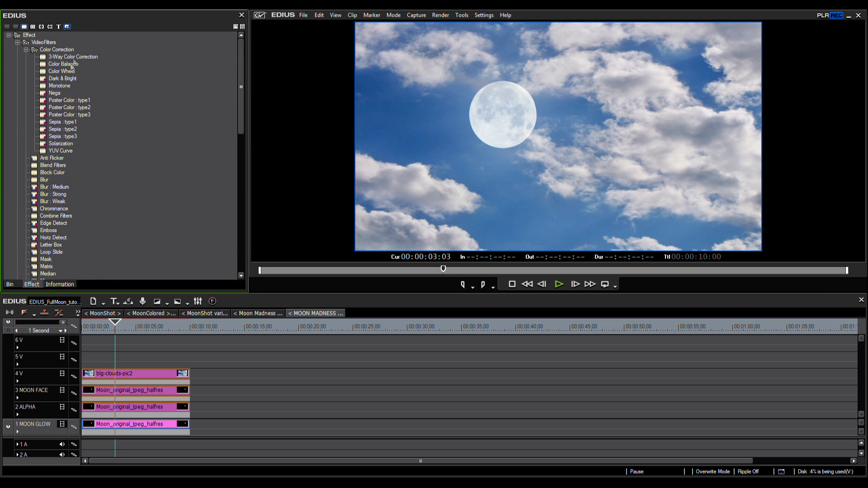
{"action": "left_click_drag", "start_coordinate": [68, 68], "coordinate": [140, 375]}
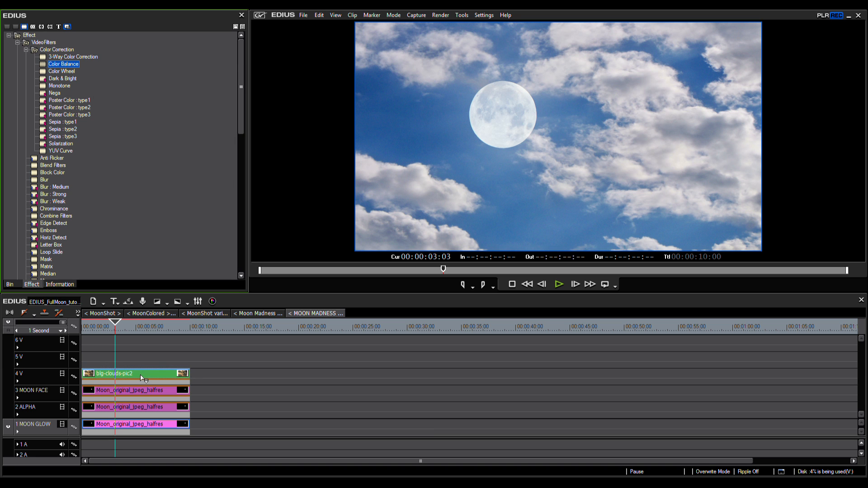
Set the clouds' Color Balance to Chroma -128, Bright -85 and Contrast -17, and apply
{"action": "double_click", "coordinate": [50, 166]}
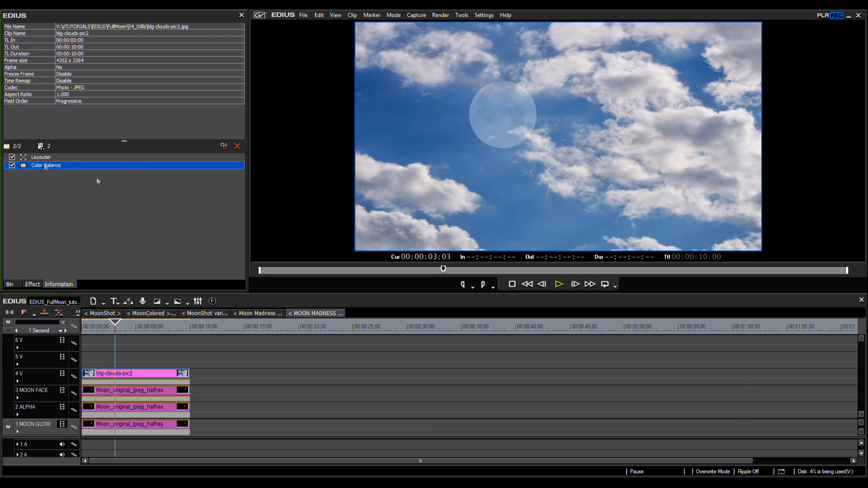
{"action": "left_click_drag", "start_coordinate": [614, 100], "coordinate": [153, 96]}
{"action": "left_click_drag", "start_coordinate": [188, 70], "coordinate": [85, 76]}
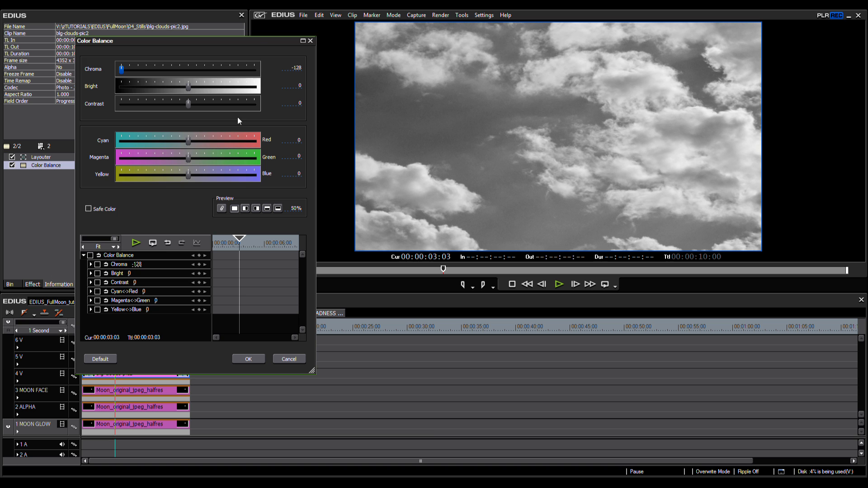
{"action": "left_click_drag", "start_coordinate": [188, 86], "coordinate": [144, 91]}
{"action": "left_click", "coordinate": [180, 103]}
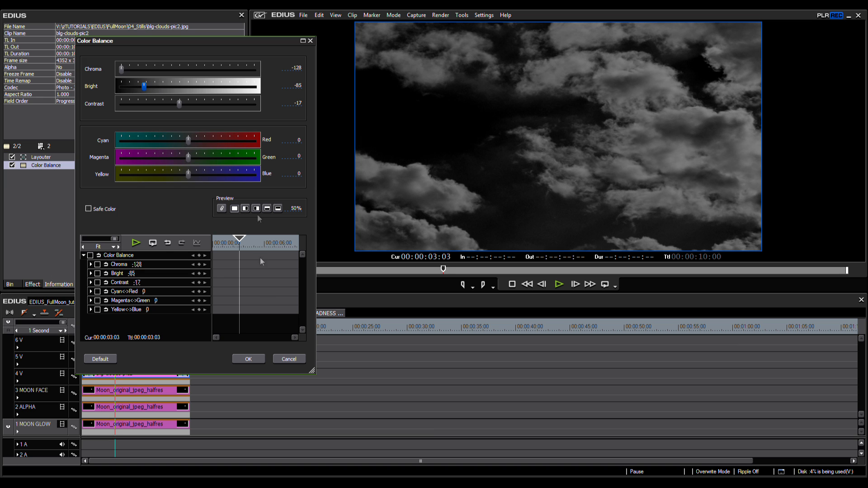
{"action": "left_click", "coordinate": [249, 359]}
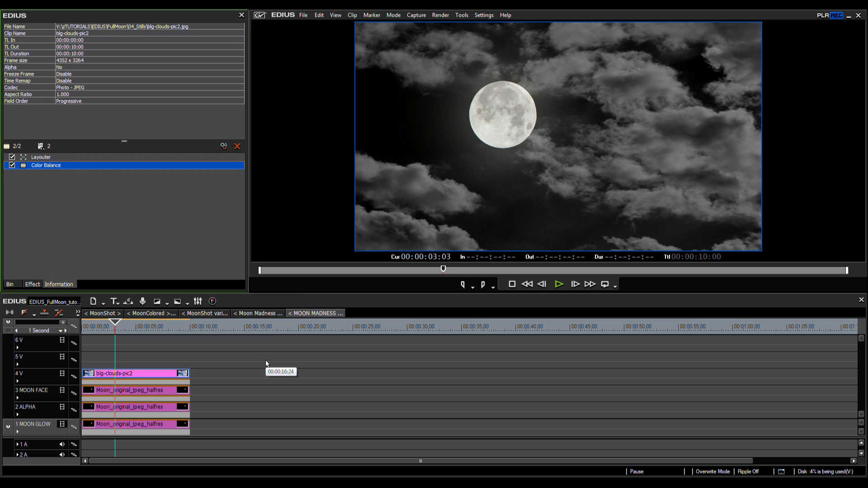
Play the darkened cloud composite from the start and view the Still1207_00001 reference still from the bin
{"action": "left_click_drag", "start_coordinate": [135, 331], "coordinate": [53, 334]}
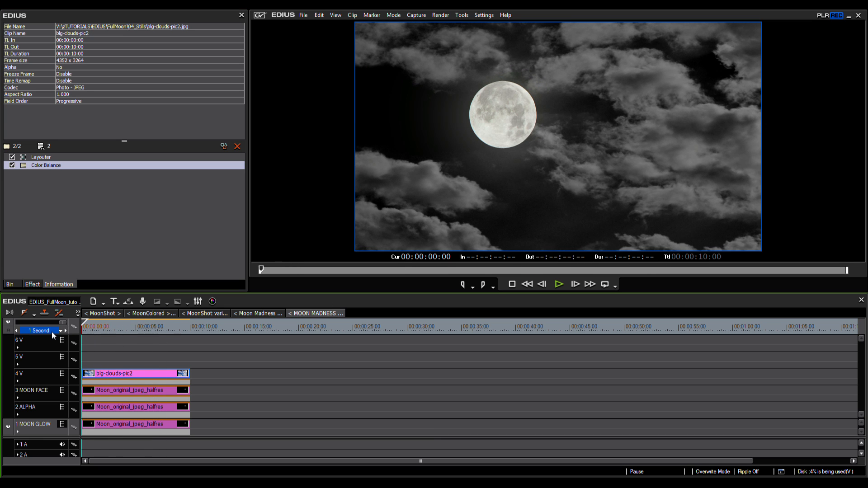
{"action": "key", "text": "space"}
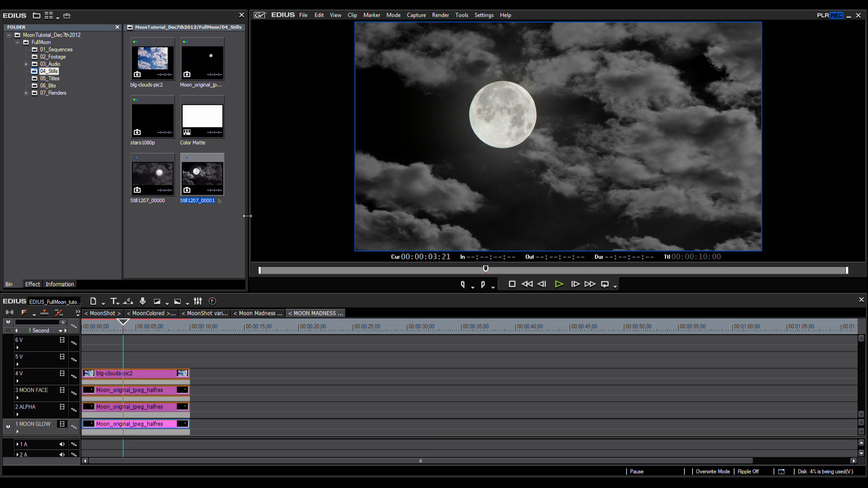
{"action": "double_click", "coordinate": [206, 180]}
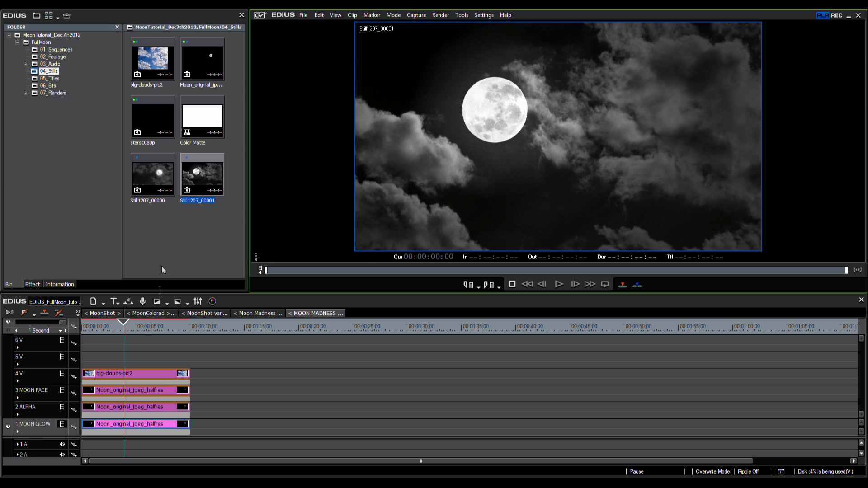
Park the playhead at 00:00:03:06 and open the Layouter of the blg-clouds-pic2 clip on track 4 V
{"action": "left_click", "coordinate": [131, 329]}
{"action": "left_click_drag", "start_coordinate": [132, 330], "coordinate": [116, 330]}
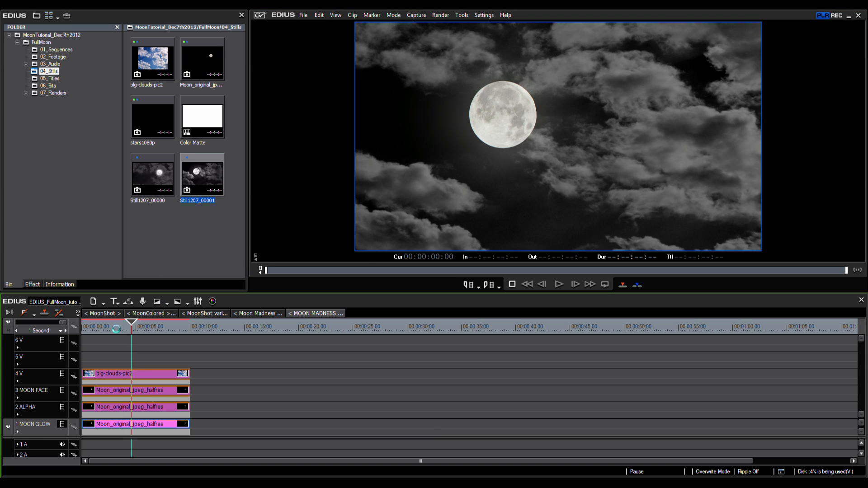
{"action": "left_click", "coordinate": [139, 375]}
{"action": "left_click", "coordinate": [61, 285]}
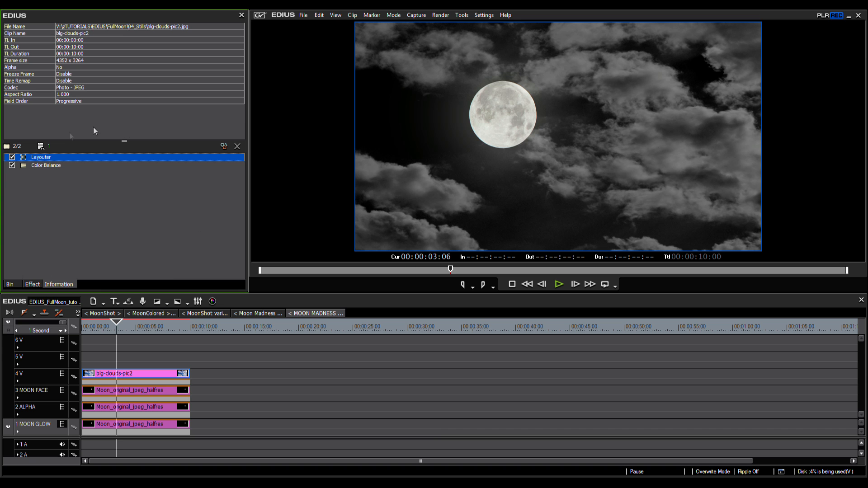
{"action": "double_click", "coordinate": [41, 158]}
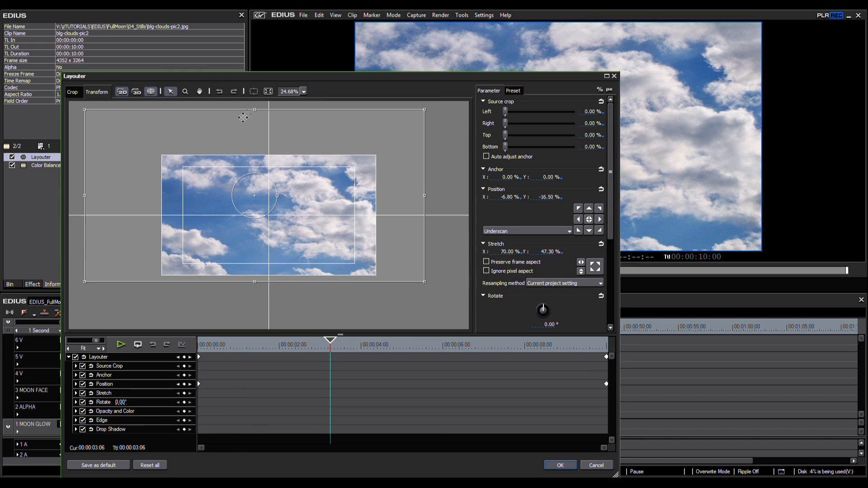
Try to enlarge the clouds to an 81.30 % stretch at position X 0.80 %, Y -45.40 % at 00:00:03:06
{"action": "left_click_drag", "start_coordinate": [256, 92], "coordinate": [256, 79]}
{"action": "left_click_drag", "start_coordinate": [251, 209], "coordinate": [256, 194]}
{"action": "left_click_drag", "start_coordinate": [429, 182], "coordinate": [458, 181]}
{"action": "left_click_drag", "start_coordinate": [273, 216], "coordinate": [250, 208]}
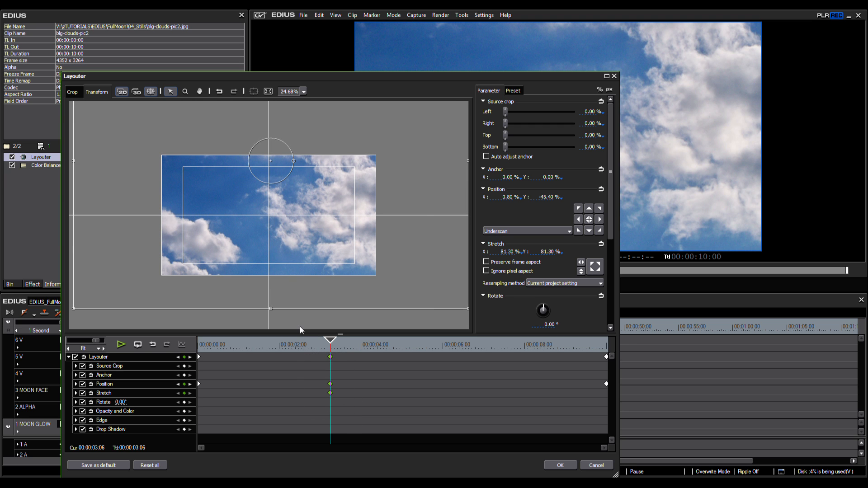
Key the clouds at 00:00:00:00 with an 81.80 % stretch on both axes and position X -3.60 %, Y -54.00 %
{"action": "left_click_drag", "start_coordinate": [303, 347], "coordinate": [156, 346]}
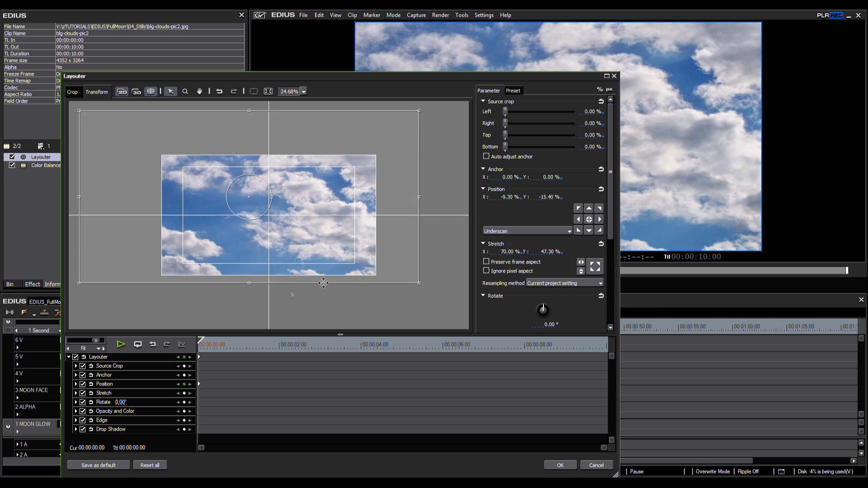
{"action": "left_click_drag", "start_coordinate": [249, 285], "coordinate": [290, 297]}
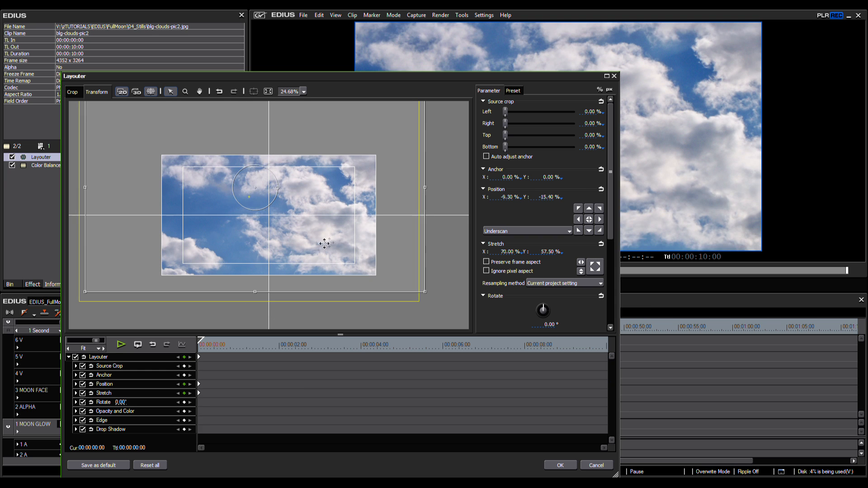
{"action": "left_click_drag", "start_coordinate": [325, 244], "coordinate": [326, 245]}
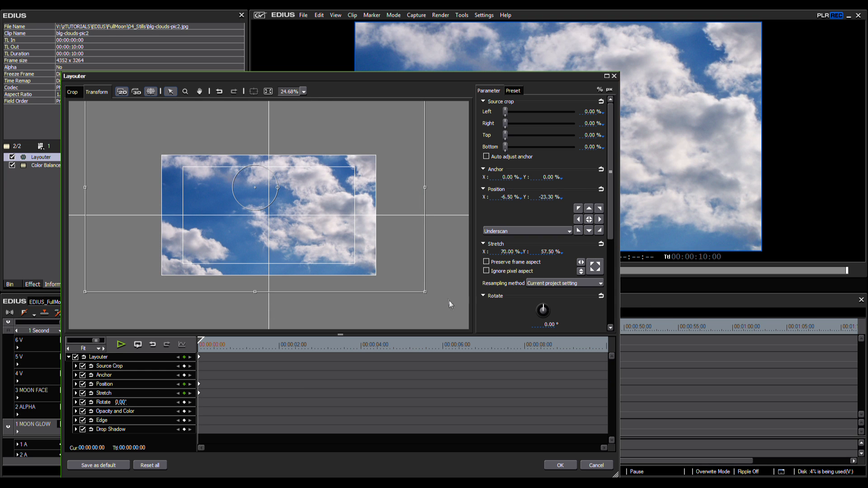
{"action": "left_click_drag", "start_coordinate": [428, 296], "coordinate": [493, 339]}
{"action": "mouse_move", "coordinate": [271, 236]}
{"action": "left_mouse_down"}
{"action": "mouse_move", "coordinate": [286, 219]}
{"action": "mouse_move", "coordinate": [274, 221]}
{"action": "mouse_move", "coordinate": [278, 231]}
{"action": "left_mouse_up"}
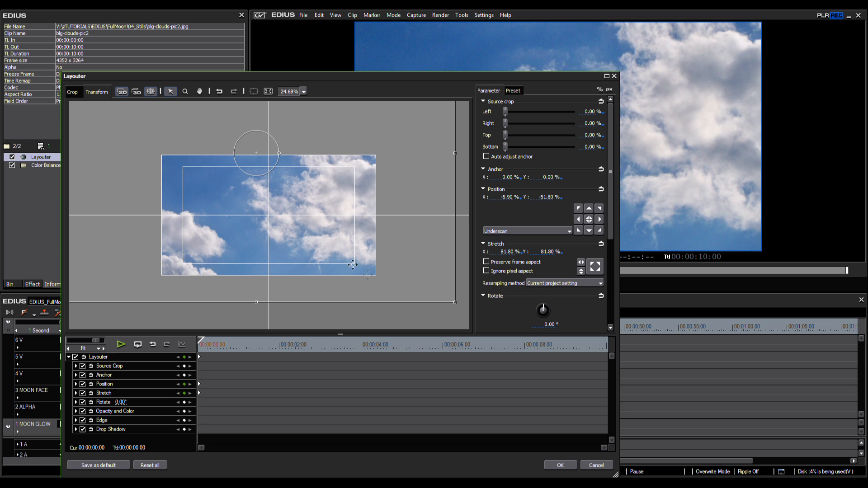
{"action": "mouse_move", "coordinate": [297, 230]}
{"action": "left_mouse_down"}
{"action": "mouse_move", "coordinate": [288, 229]}
{"action": "mouse_move", "coordinate": [297, 237]}
{"action": "left_mouse_up"}
Re-key the clouds' start position to X -10.80 %, Y -43.90 %, key an end position farther right and lower, preview the drift and apply
{"action": "left_click_drag", "start_coordinate": [211, 347], "coordinate": [616, 364]}
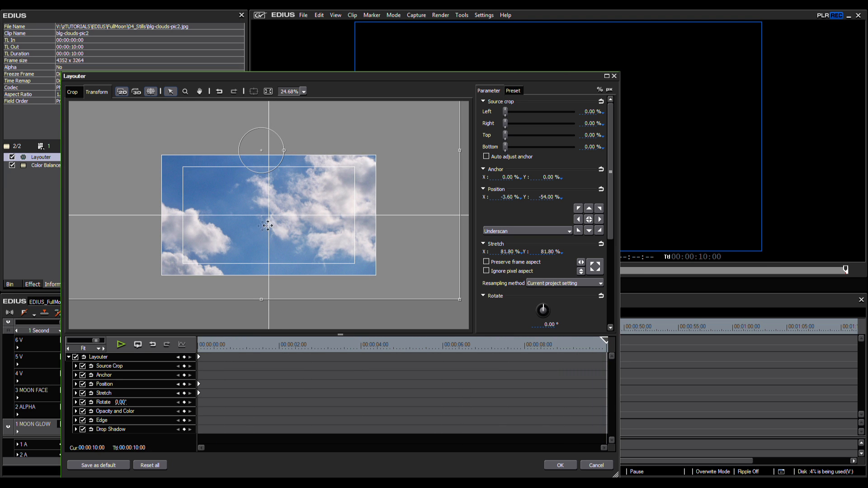
{"action": "left_click", "coordinate": [216, 348]}
{"action": "left_click_drag", "start_coordinate": [230, 246], "coordinate": [194, 234]}
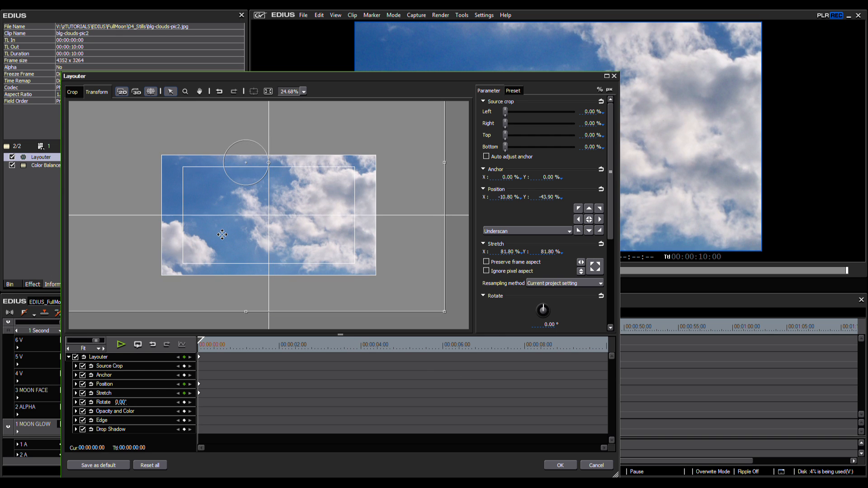
{"action": "left_click_drag", "start_coordinate": [356, 348], "coordinate": [668, 361]}
{"action": "left_click_drag", "start_coordinate": [262, 235], "coordinate": [313, 255]}
{"action": "left_click", "coordinate": [120, 345]}
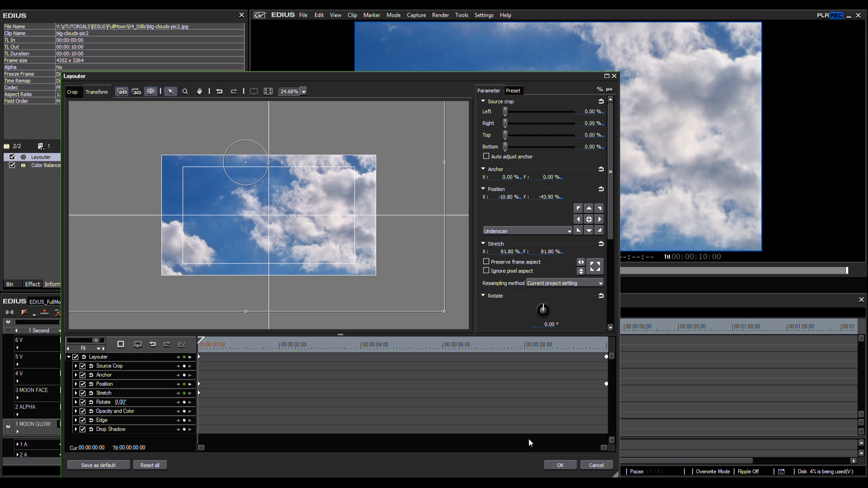
{"action": "key", "text": "space"}
{"action": "left_click", "coordinate": [557, 470]}
Play the enlarged cloud drift from the sequence start and park the playhead at 00:00:05:08
{"action": "left_click_drag", "start_coordinate": [116, 328], "coordinate": [51, 330]}
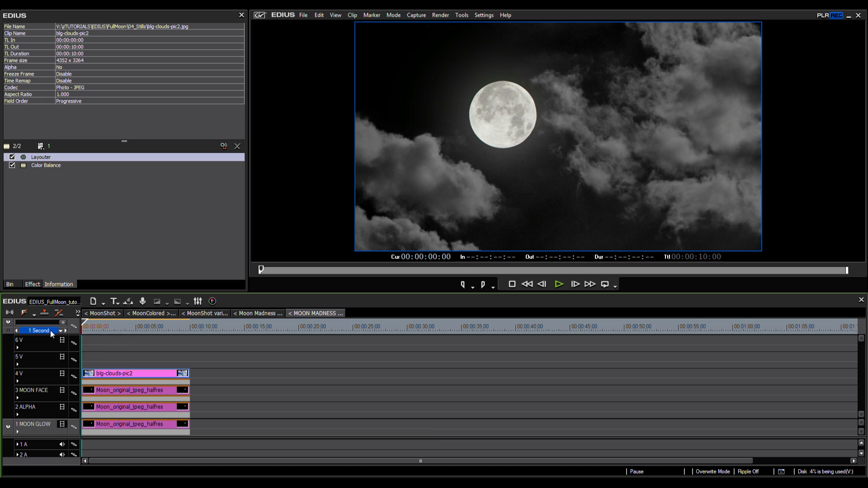
{"action": "key", "text": "space"}
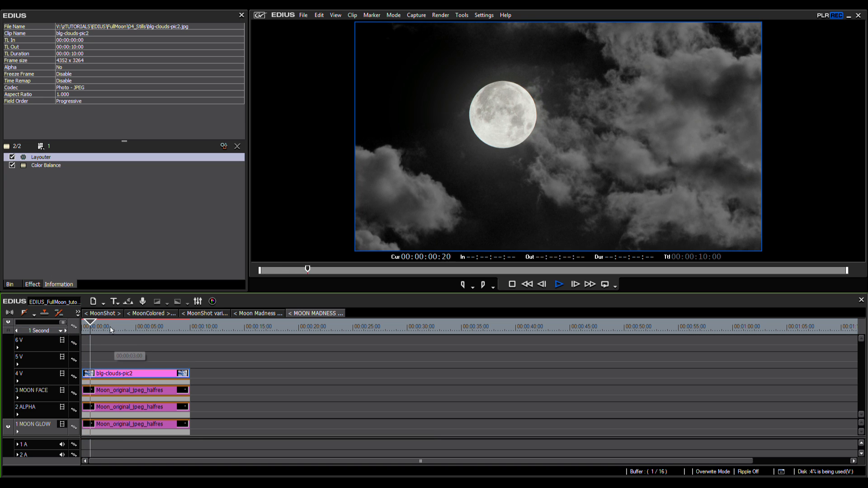
{"action": "left_click", "coordinate": [139, 330]}
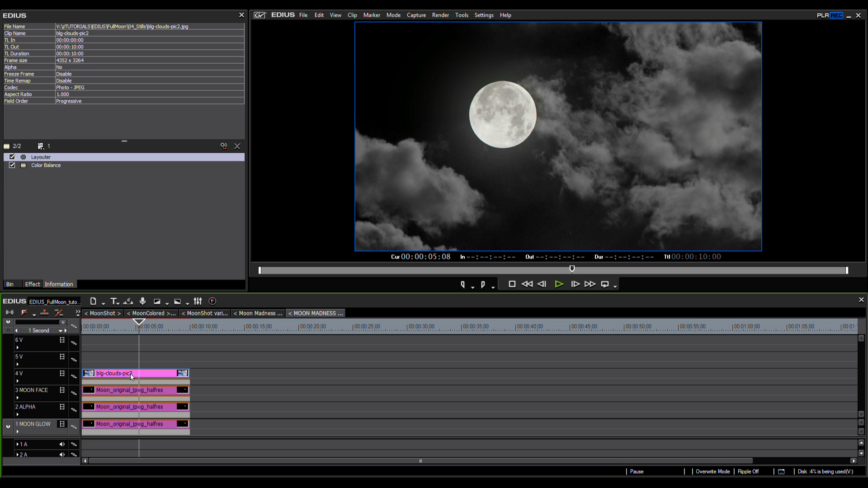
Duplicate the blg-clouds-pic2 clip from track 4 V onto track 5 V directly above it
{"action": "left_click_drag", "start_coordinate": [131, 373], "coordinate": [132, 360]}
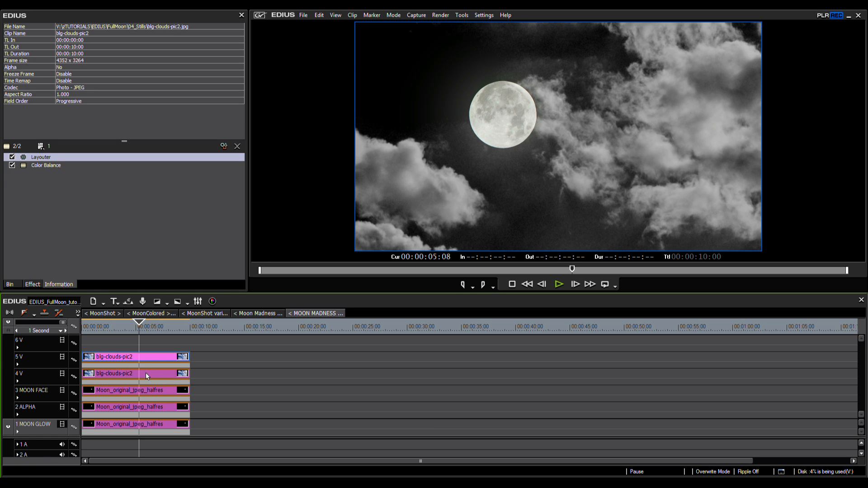
Set the Color Balance of the upper blg-clouds-pic2 copy on 5 V to Bright -82 and Contrast 30
{"action": "double_click", "coordinate": [56, 166]}
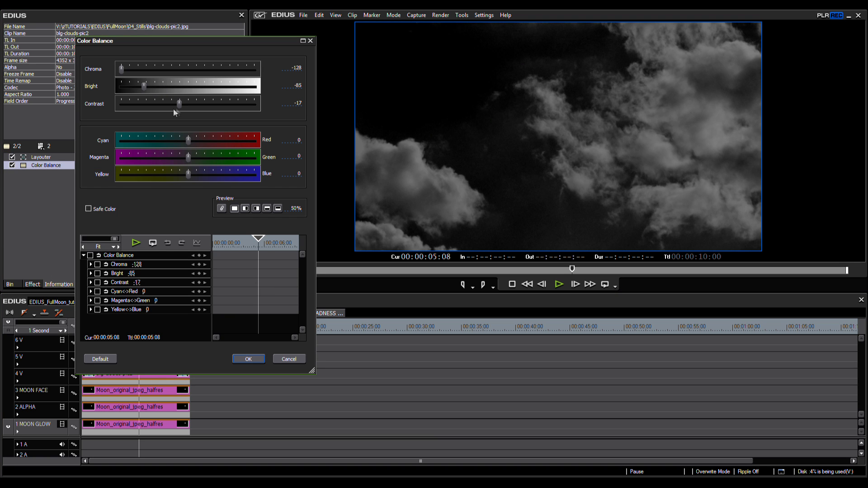
{"action": "left_click_drag", "start_coordinate": [179, 105], "coordinate": [196, 107]}
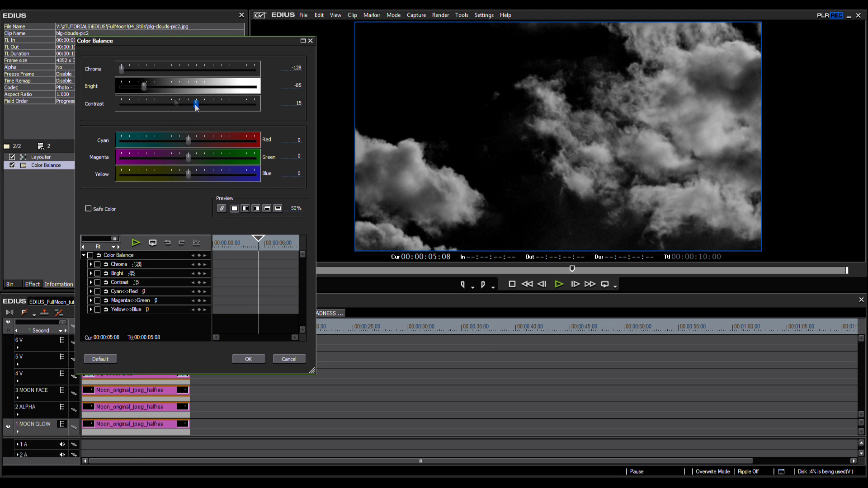
{"action": "left_click_drag", "start_coordinate": [138, 86], "coordinate": [142, 86]}
{"action": "left_click_drag", "start_coordinate": [197, 105], "coordinate": [202, 104]}
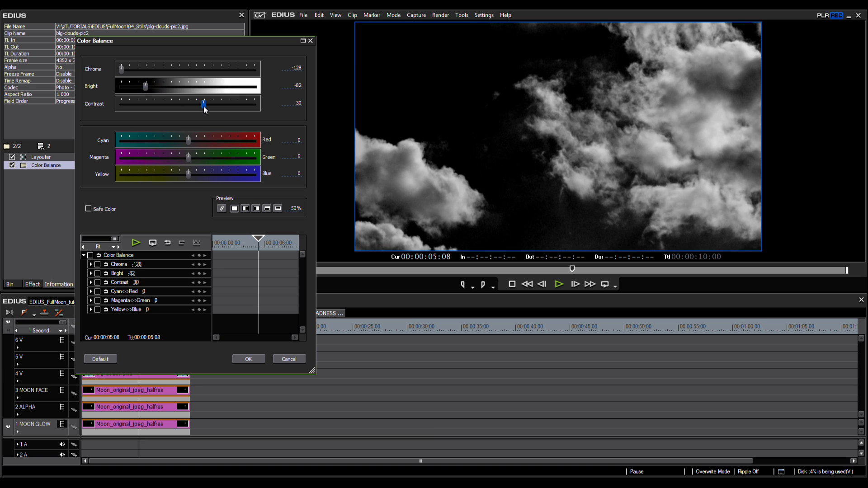
{"action": "left_click", "coordinate": [257, 361]}
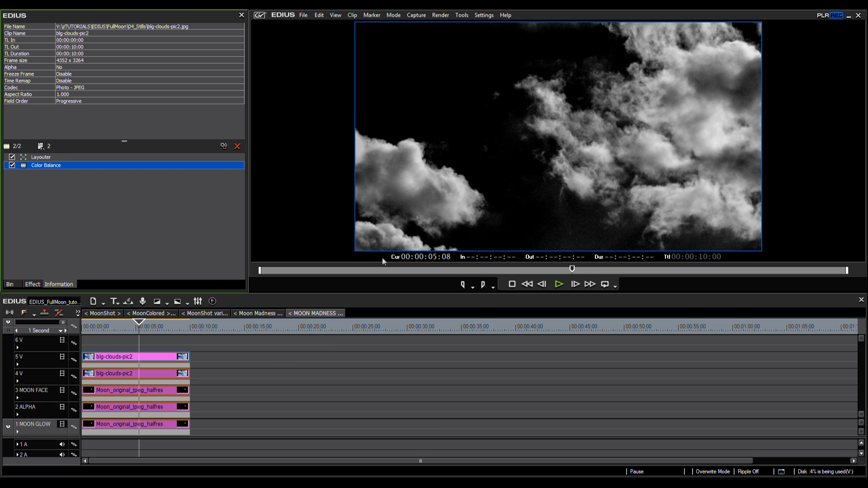
Add a Mask filter to the 5 V clouds and draw a large ellipse centred at about X -190, Y -54 px
{"action": "left_click", "coordinate": [35, 286]}
{"action": "scroll", "coordinate": [80, 260], "scroll_direction": "down", "scroll_amount": 5}
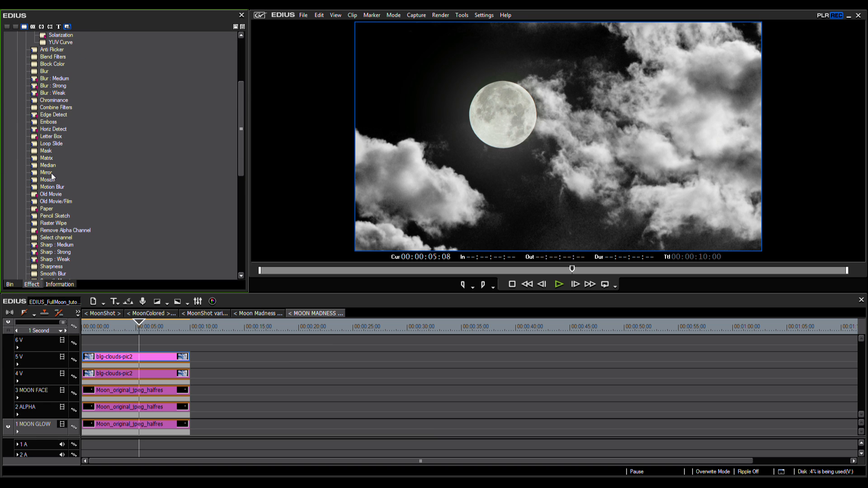
{"action": "left_click_drag", "start_coordinate": [42, 150], "coordinate": [164, 357]}
{"action": "double_click", "coordinate": [36, 174]}
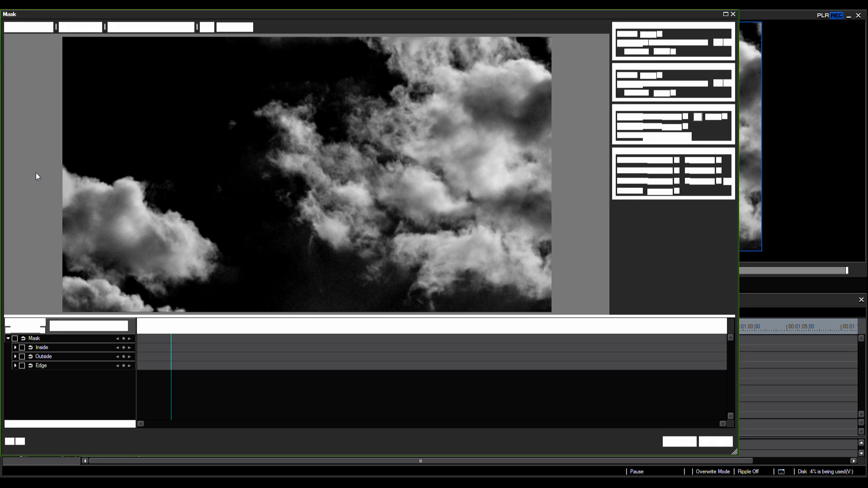
{"action": "left_click", "coordinate": [80, 27]}
{"action": "left_click_drag", "start_coordinate": [91, 74], "coordinate": [429, 282]}
{"action": "left_click_drag", "start_coordinate": [273, 127], "coordinate": [273, 111]}
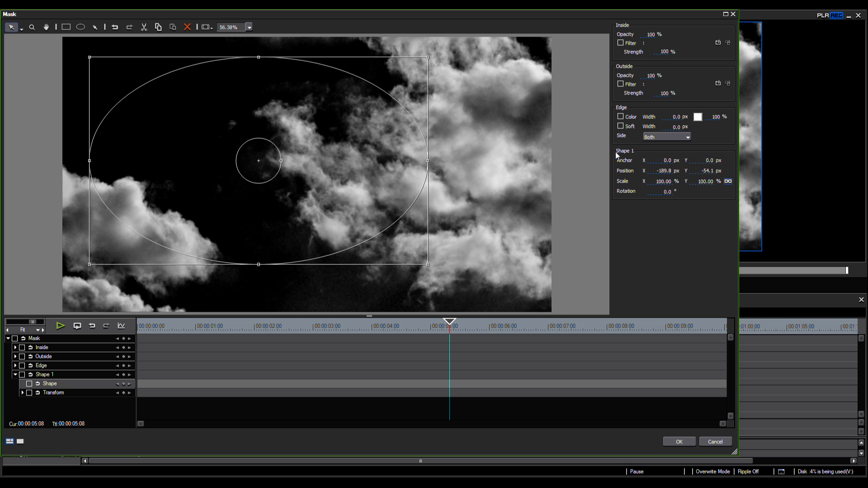
Reduce the mask's outside opacity, give its edge a soft width of 450 px and apply the mask
{"action": "left_click", "coordinate": [656, 76]}
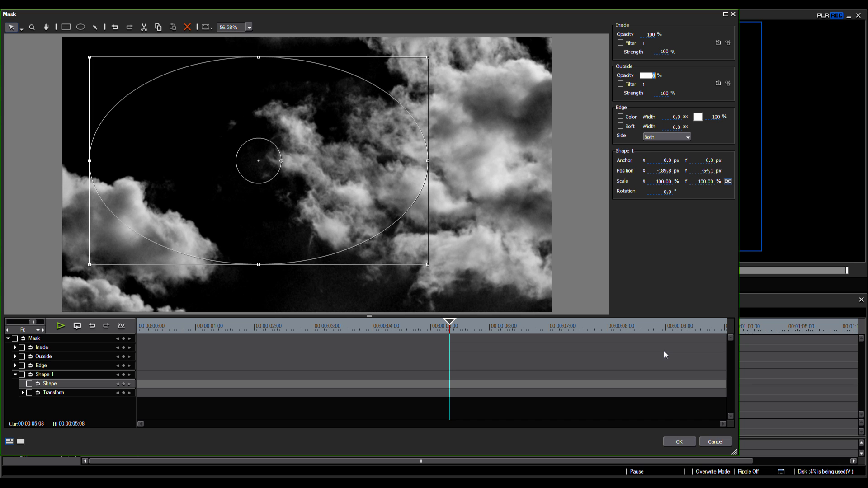
{"action": "left_click", "coordinate": [622, 127]}
{"action": "left_click", "coordinate": [672, 127]}
{"action": "type", "text": "450"}
{"action": "left_click", "coordinate": [679, 442]}
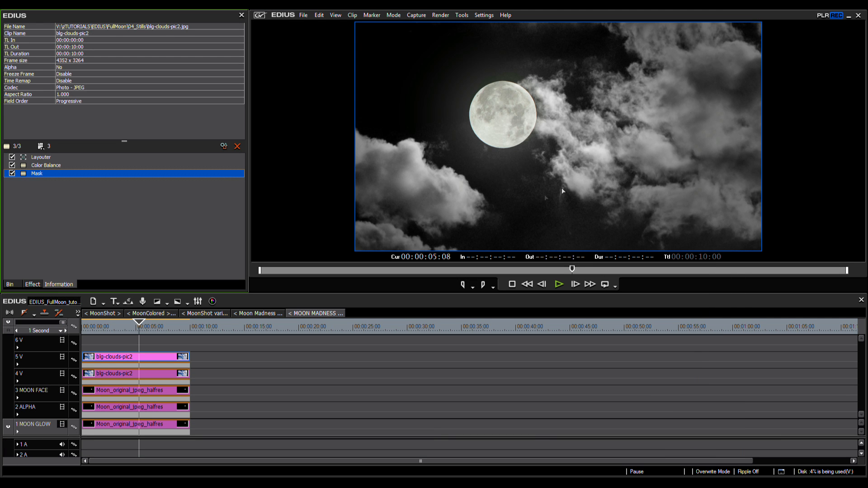
Play the masked cloud drift from 00:00:01:02 and stop at 00:00:01:24
{"action": "left_click", "coordinate": [167, 363]}
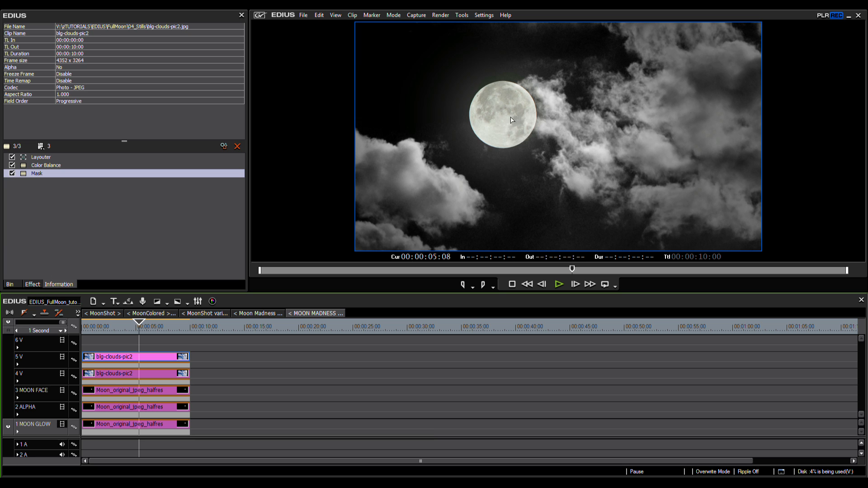
{"action": "left_click_drag", "start_coordinate": [140, 329], "coordinate": [95, 335]}
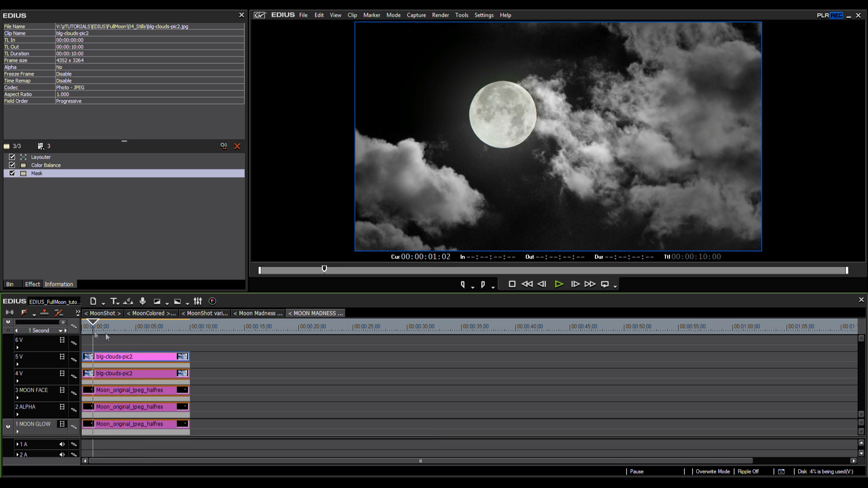
{"action": "key", "text": "space"}
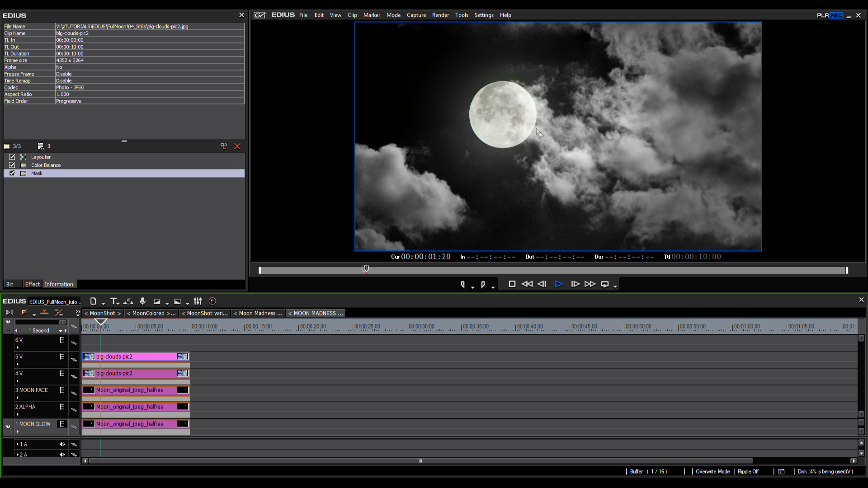
{"action": "key", "text": "space"}
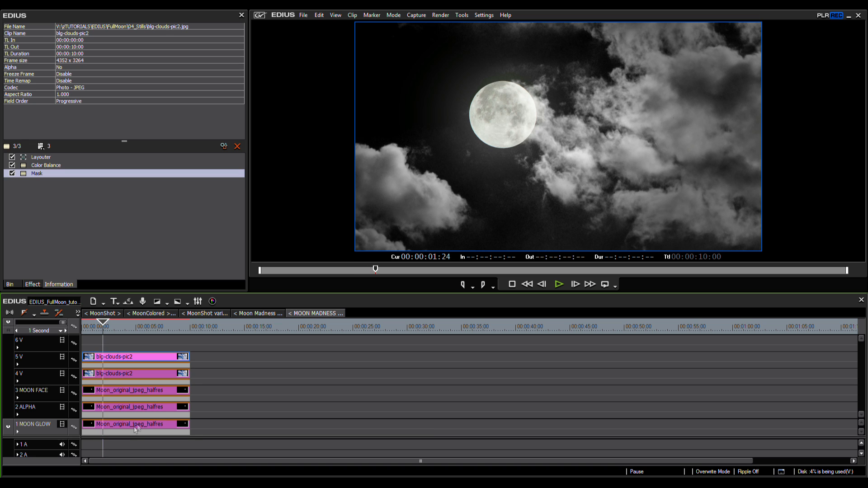
Brighten the MOON GLOW clip with a YUV Curve, moving Y's white point inward to about mid-range and its black point to (10, 0)
{"action": "left_click", "coordinate": [136, 429]}
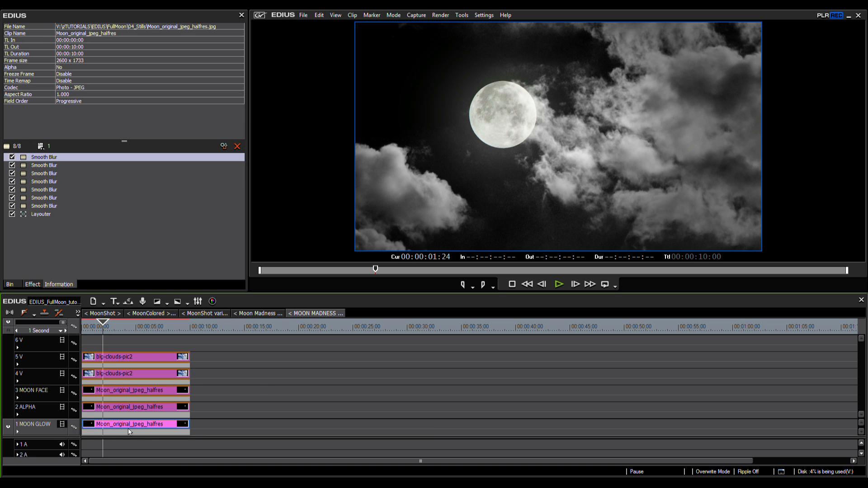
{"action": "left_click", "coordinate": [31, 284]}
{"action": "left_click_drag", "start_coordinate": [58, 154], "coordinate": [136, 427]}
{"action": "double_click", "coordinate": [46, 222]}
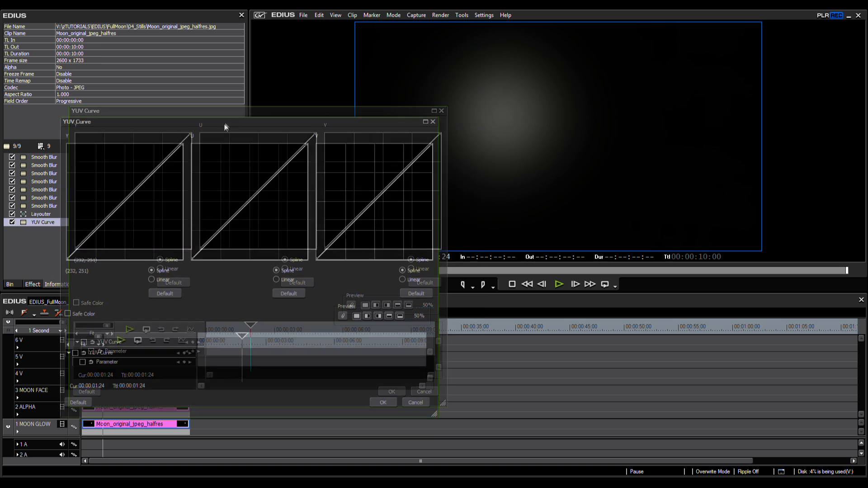
{"action": "left_click_drag", "start_coordinate": [182, 144], "coordinate": [118, 138]}
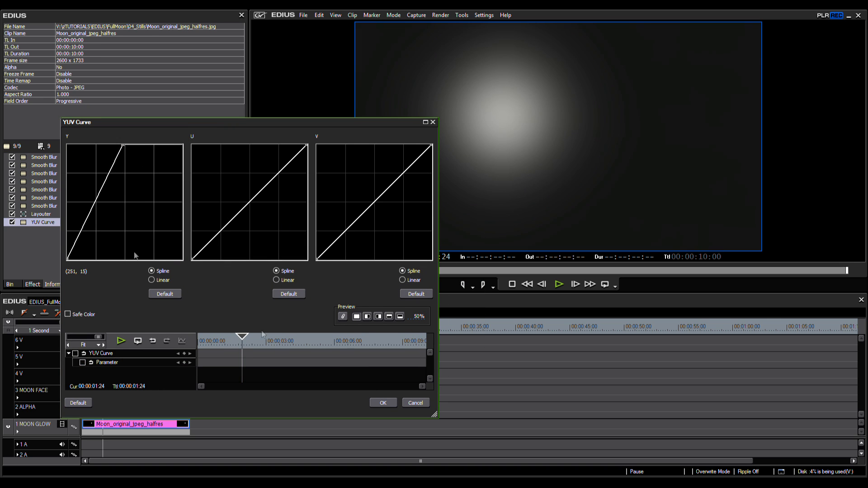
{"action": "left_click_drag", "start_coordinate": [68, 260], "coordinate": [71, 261]}
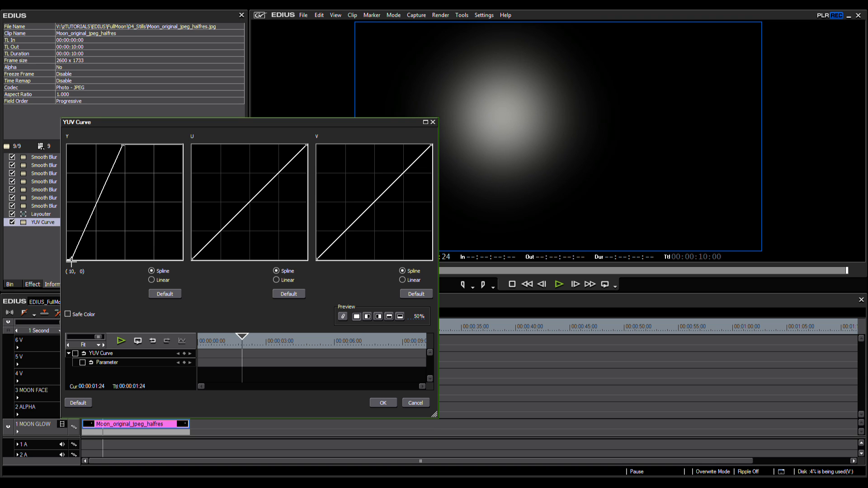
{"action": "left_click", "coordinate": [383, 403]}
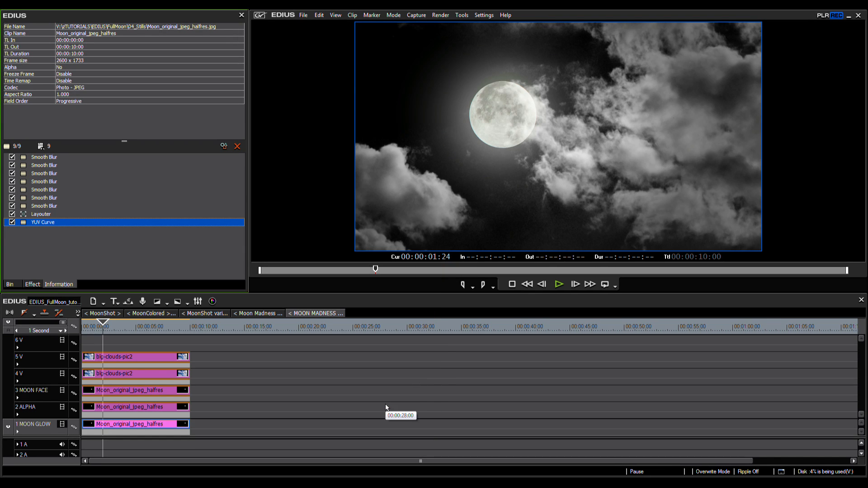
Add a YUV Curve filter to the MOON FACE clip and open its settings with the playhead at 00:00:04:12
{"action": "left_click", "coordinate": [130, 326]}
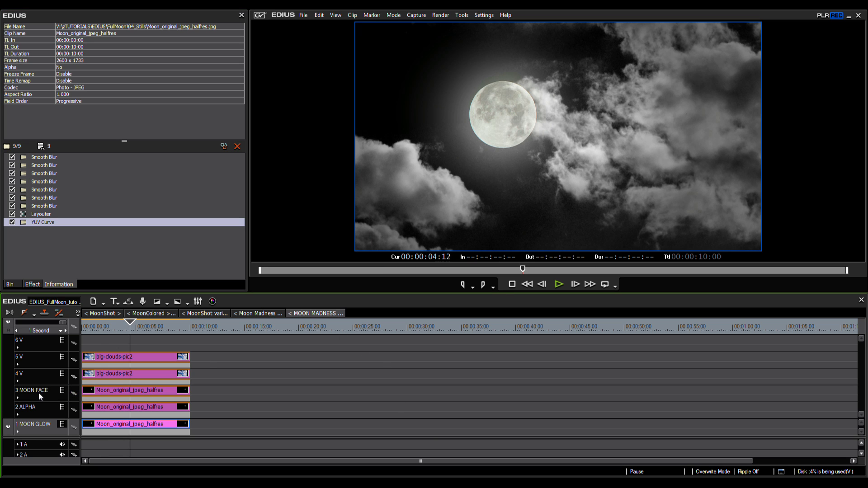
{"action": "left_click", "coordinate": [138, 397]}
{"action": "left_click", "coordinate": [36, 284]}
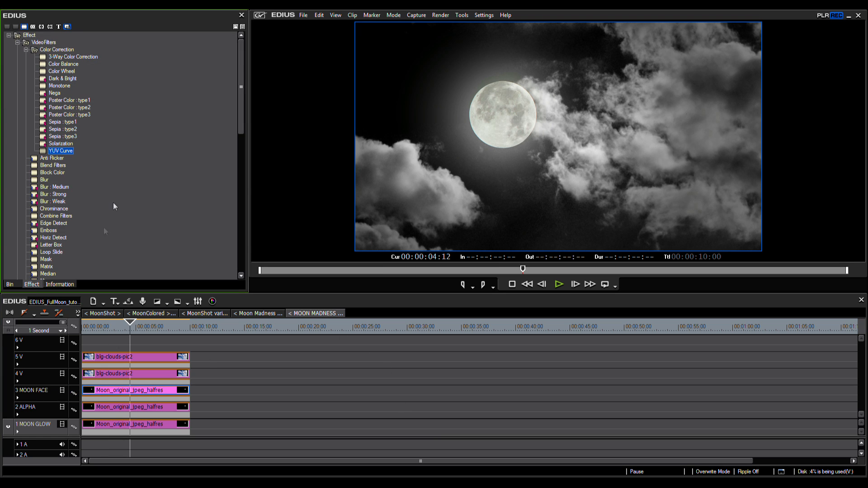
{"action": "left_click_drag", "start_coordinate": [64, 155], "coordinate": [136, 391]}
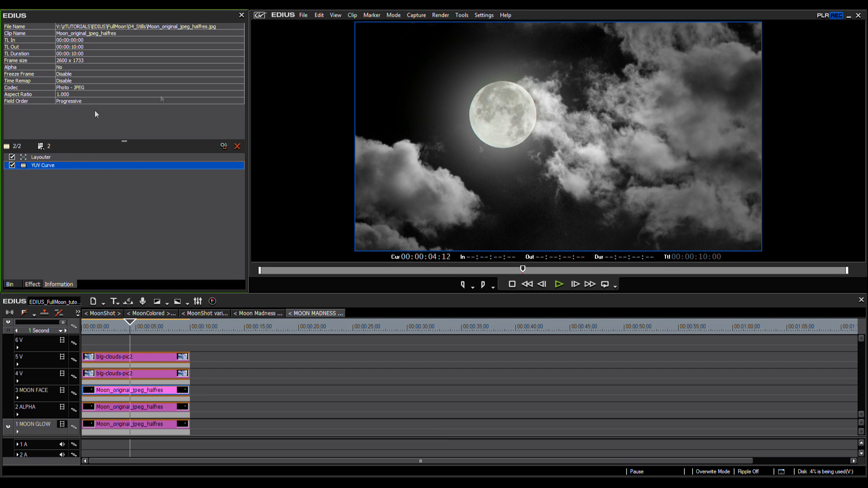
{"action": "double_click", "coordinate": [57, 169]}
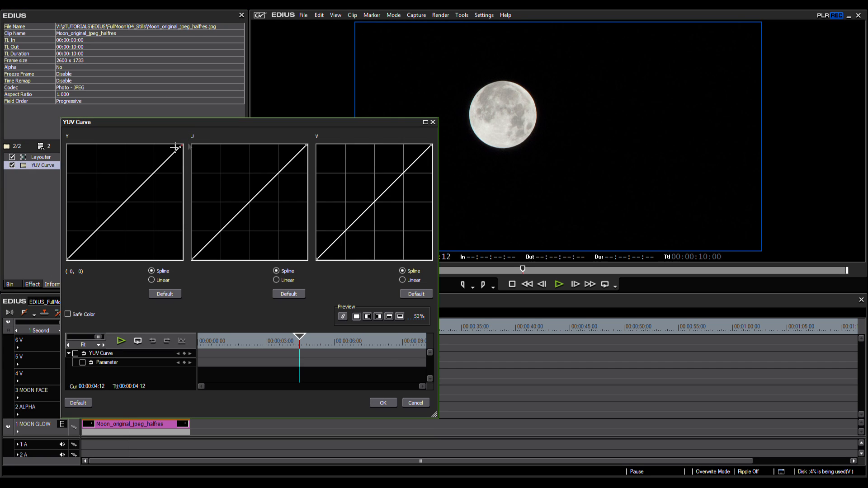
Brighten the moon face by raising a midtone point and a highlight point near (193, 242) on the Y curve, and apply it
{"action": "left_click_drag", "start_coordinate": [176, 151], "coordinate": [161, 156]}
{"action": "left_click_drag", "start_coordinate": [120, 184], "coordinate": [121, 196]}
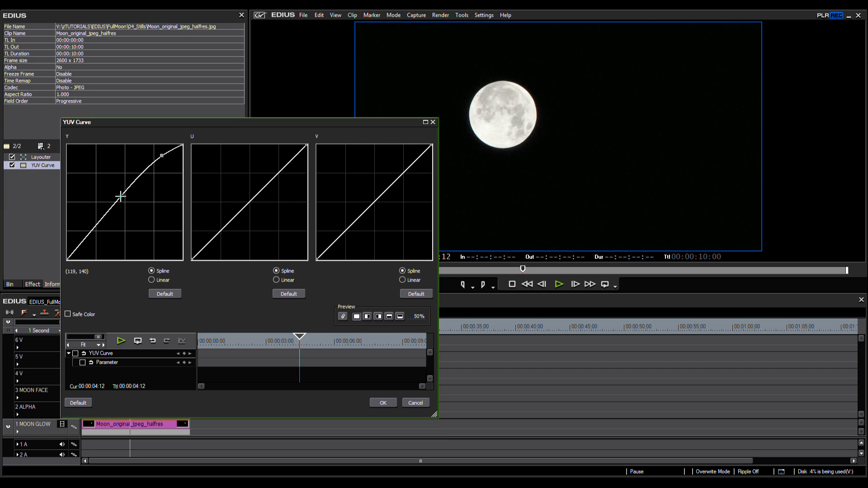
{"action": "left_click_drag", "start_coordinate": [154, 157], "coordinate": [155, 153]}
{"action": "left_click_drag", "start_coordinate": [121, 195], "coordinate": [121, 192]}
{"action": "left_click_drag", "start_coordinate": [155, 153], "coordinate": [150, 149]}
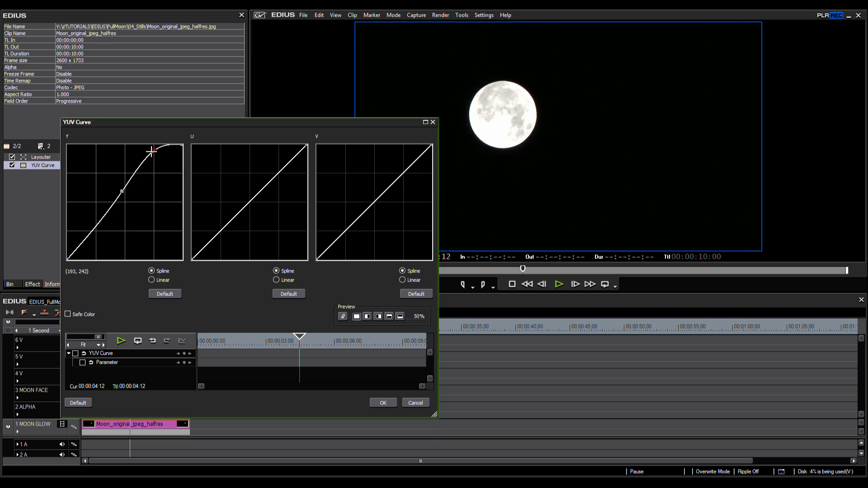
{"action": "left_click", "coordinate": [384, 402]}
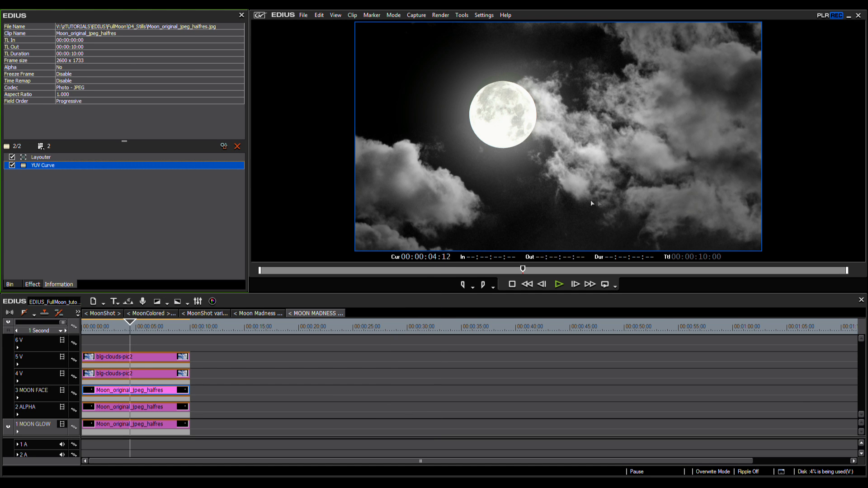
Preview the composite full screen, return to the sequence start and view it full screen again
{"action": "key", "text": "F11"}
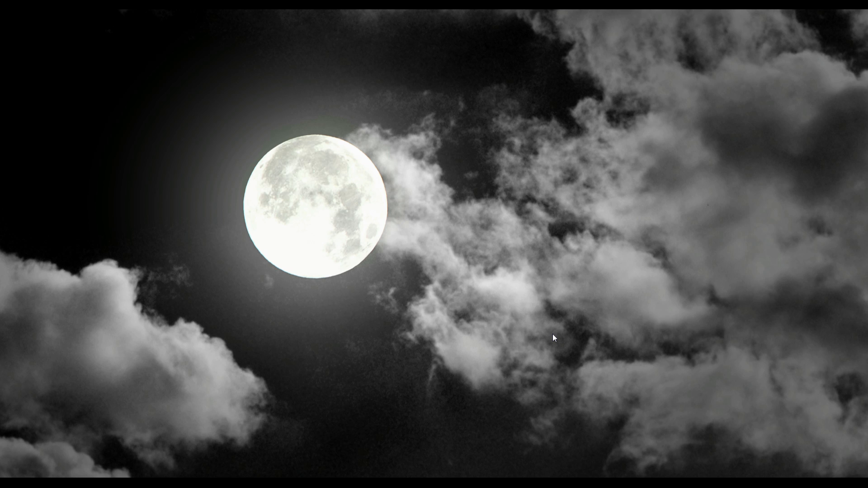
{"action": "key", "text": "Escape"}
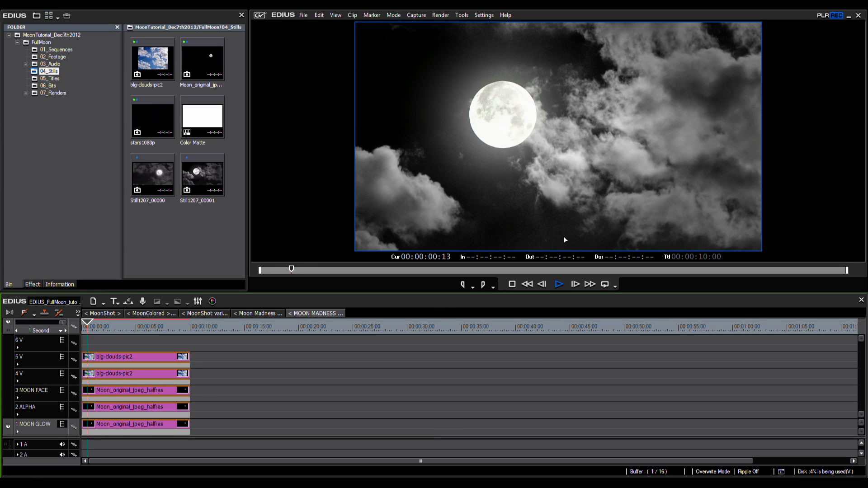
{"action": "key", "text": "Home"}
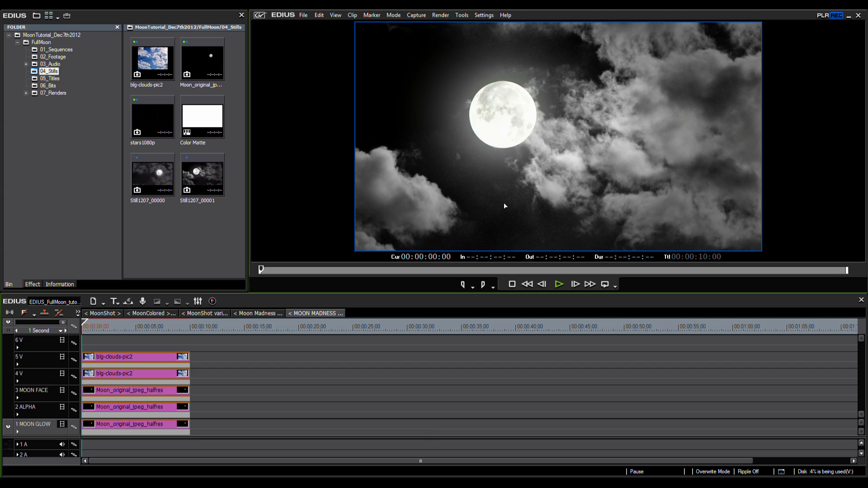
{"action": "key", "text": "ctrl+F11"}
{"action": "key", "text": "Escape"}
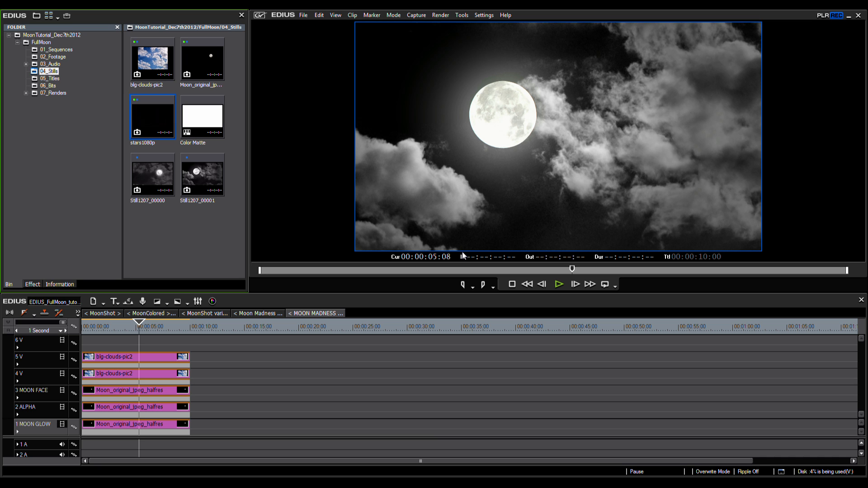
{"action": "key", "text": "alt+Tab"}
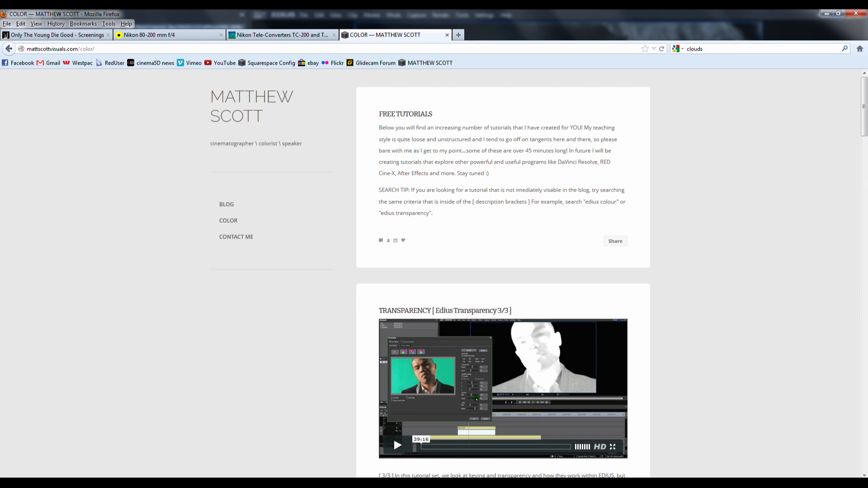
{"action": "left_click", "coordinate": [722, 50]}
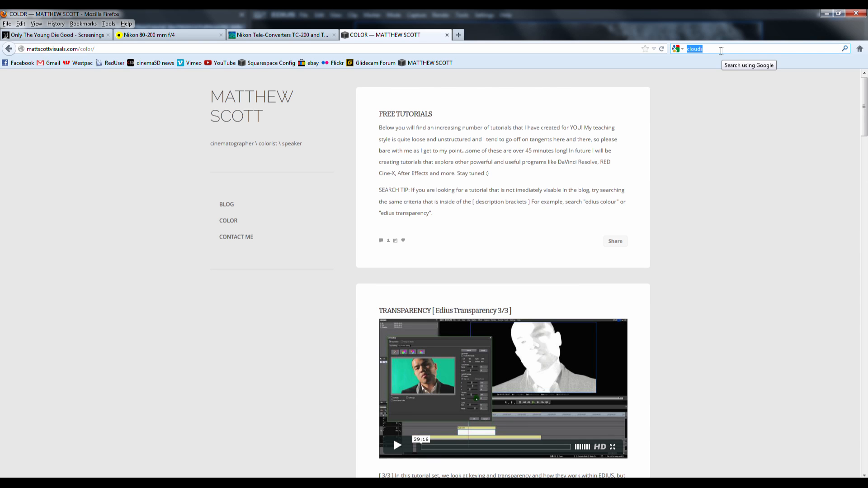
{"action": "key", "text": "alt+Tab"}
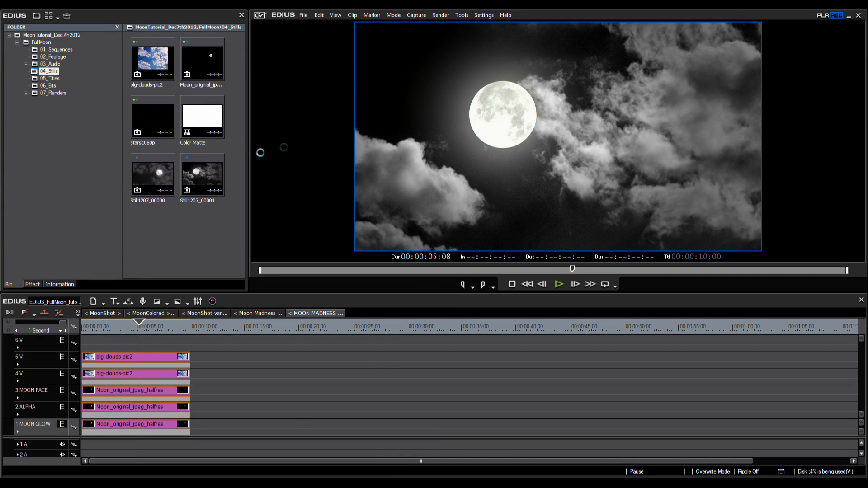
Select the stars1080p still in the 04_Stills bin
{"action": "left_click", "coordinate": [156, 143]}
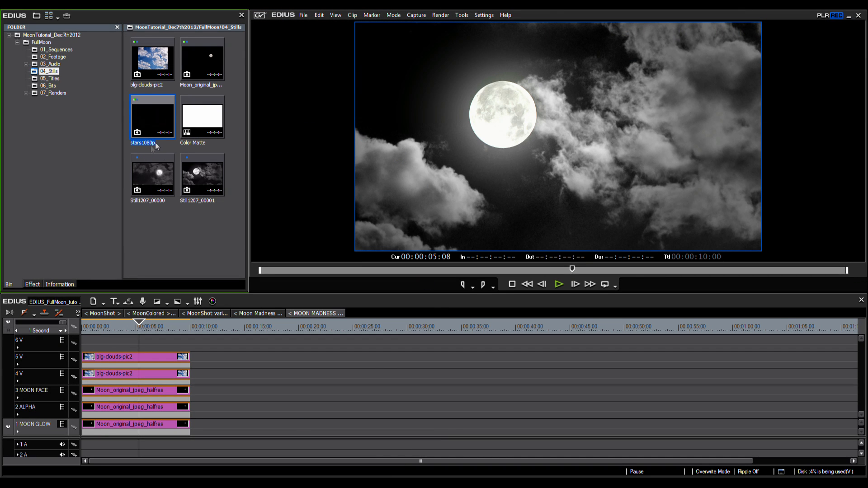